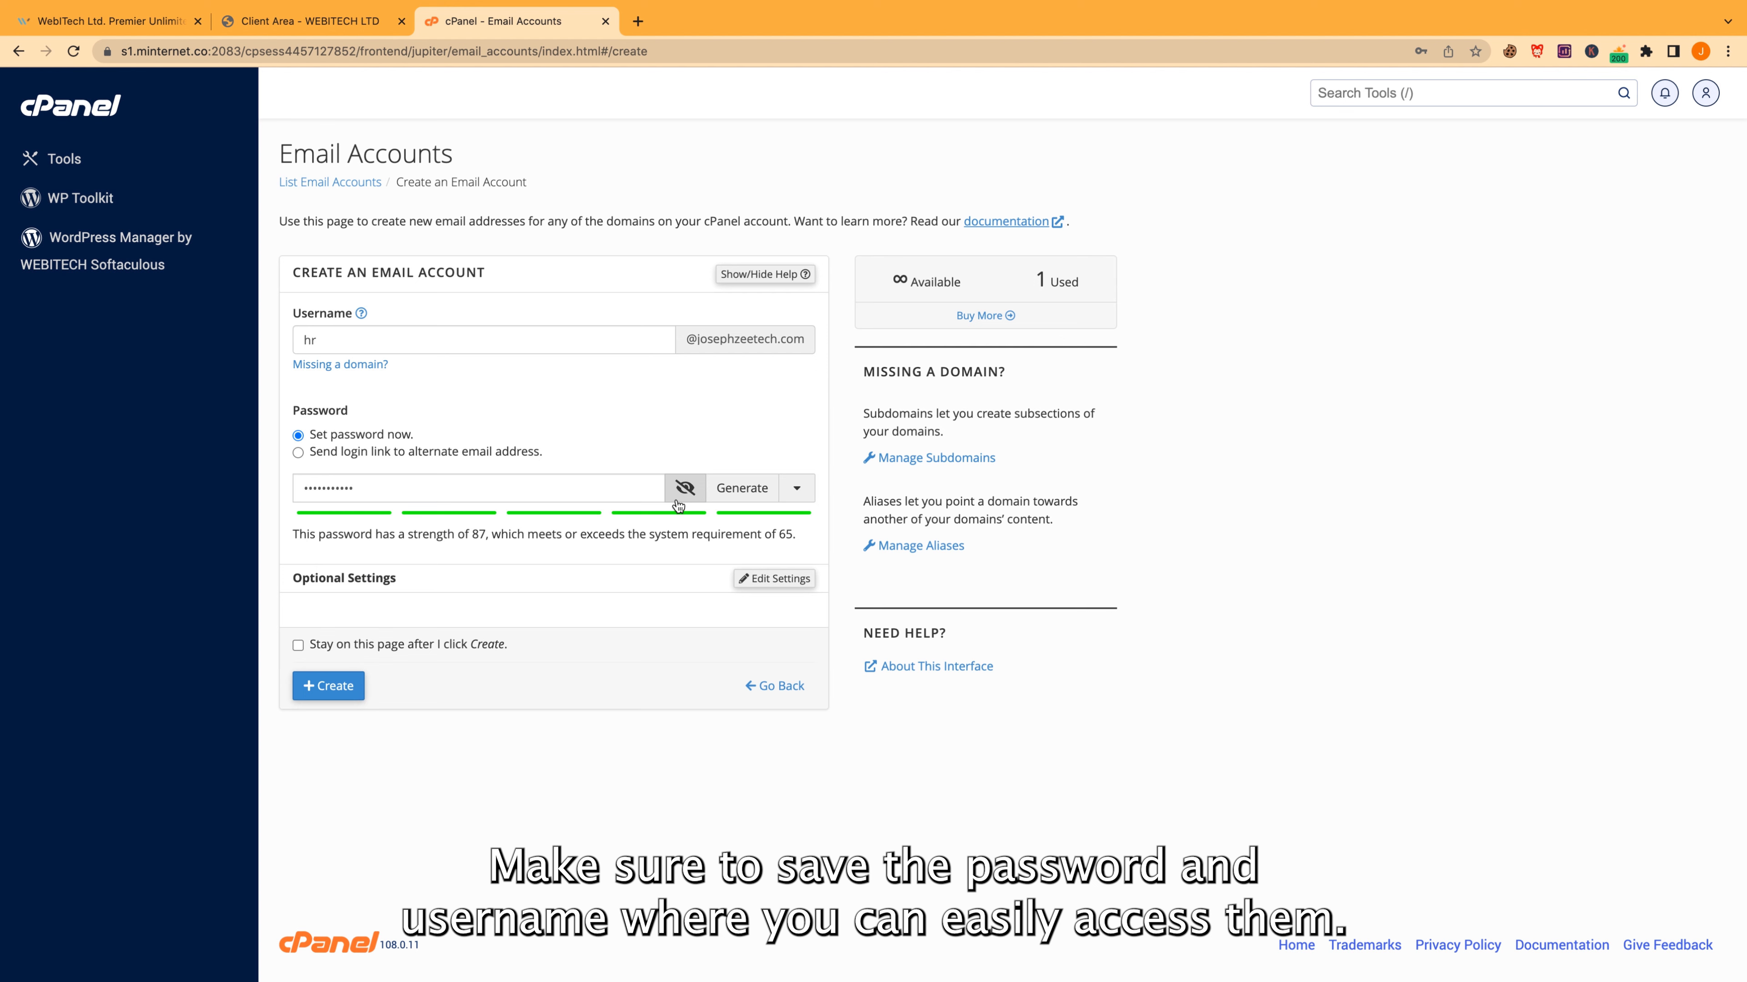
Create the hr mailbox on the domain in cPanel with its password and a 1 GB quota
click(328, 686)
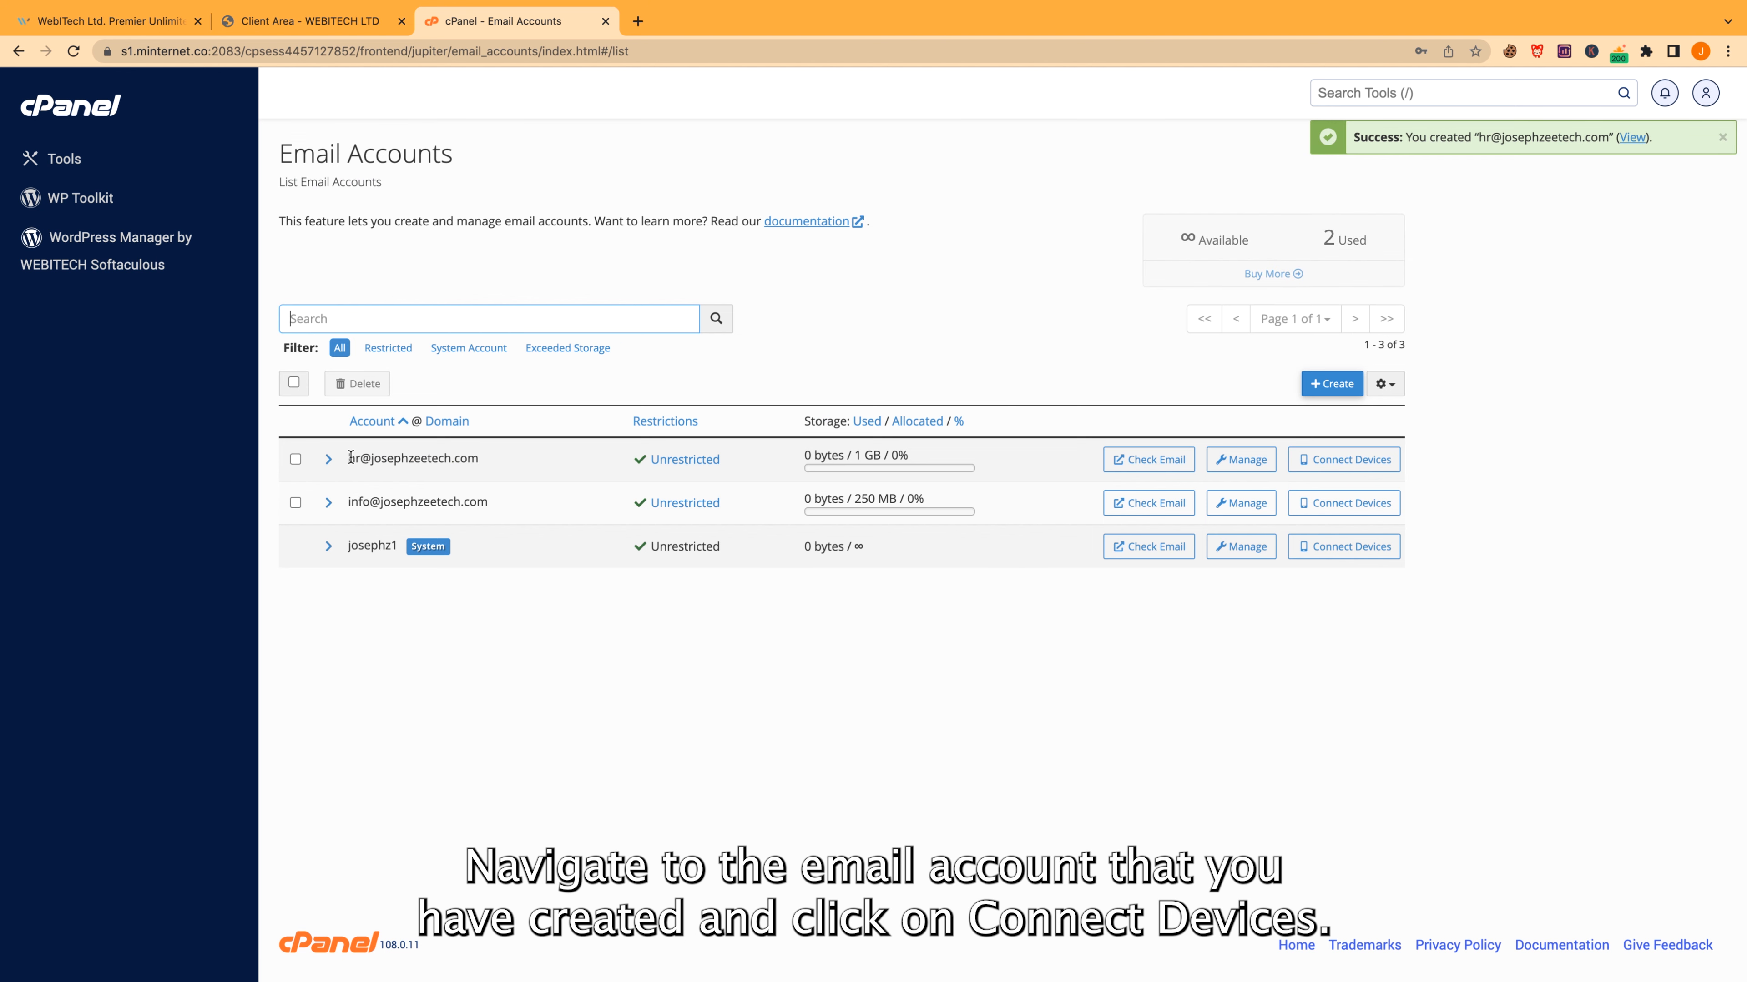
Open the mail client configuration page for the new hr account
drag(350, 458, 479, 459)
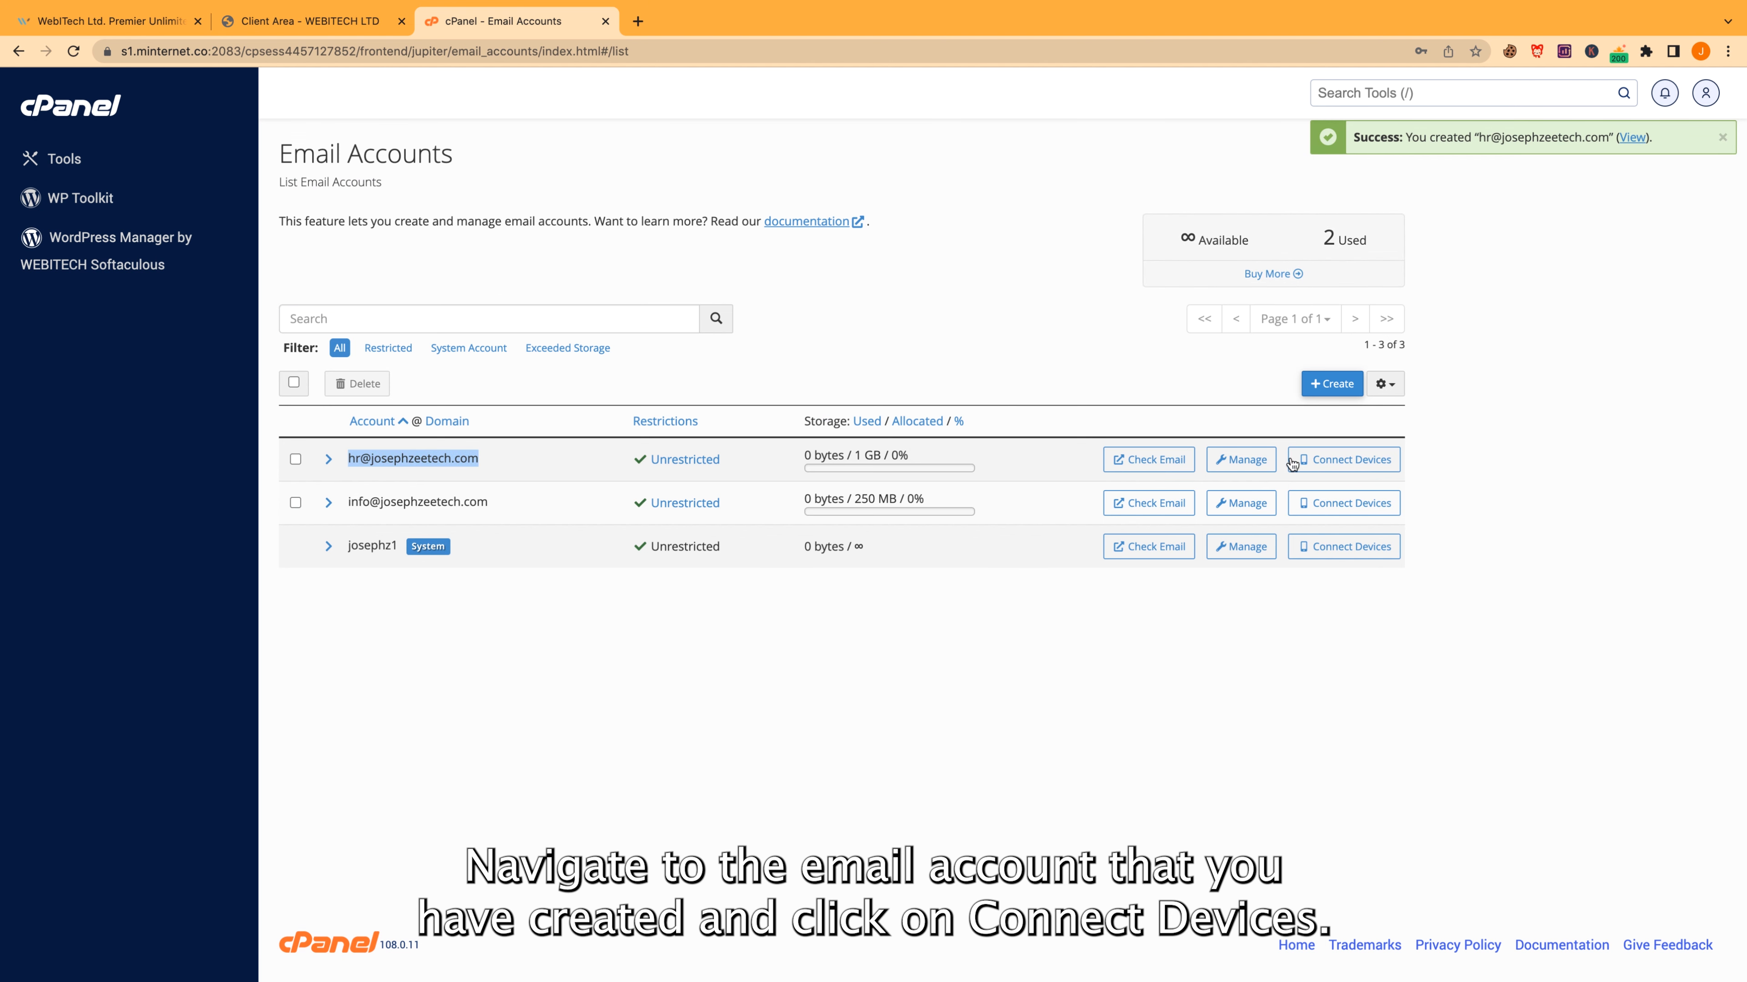
click(1322, 460)
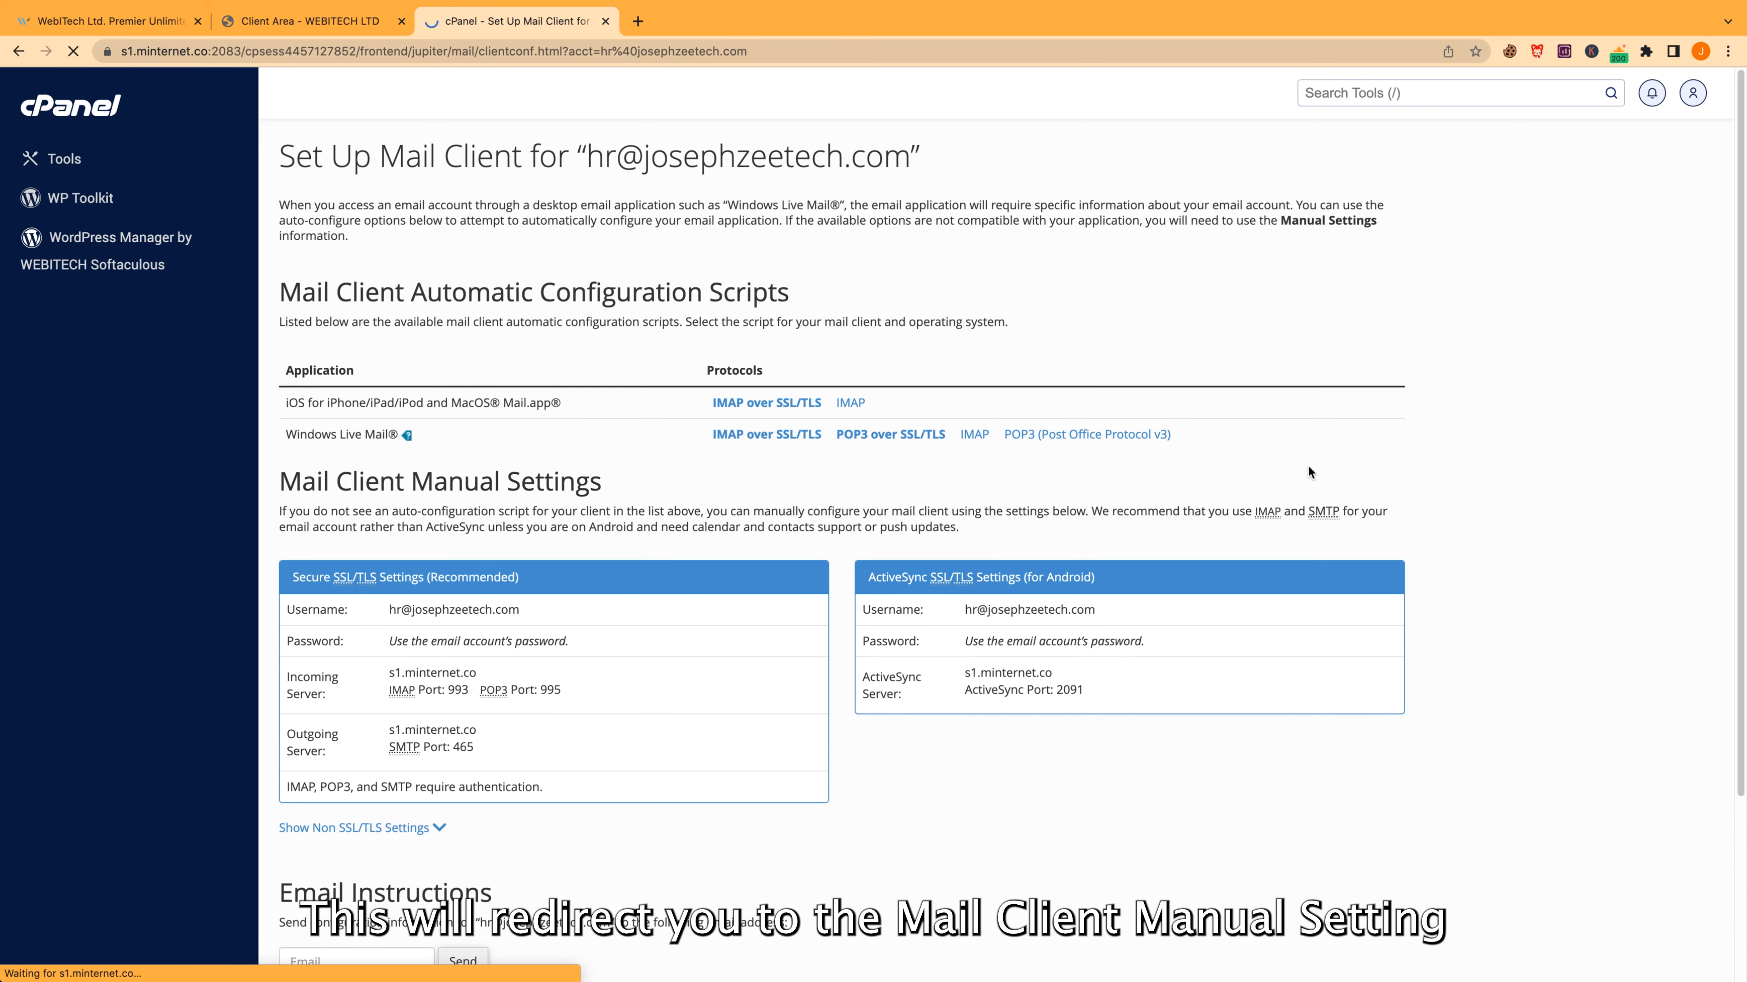
scroll(1308, 464, down, 2)
scroll(1307, 465, down, 1)
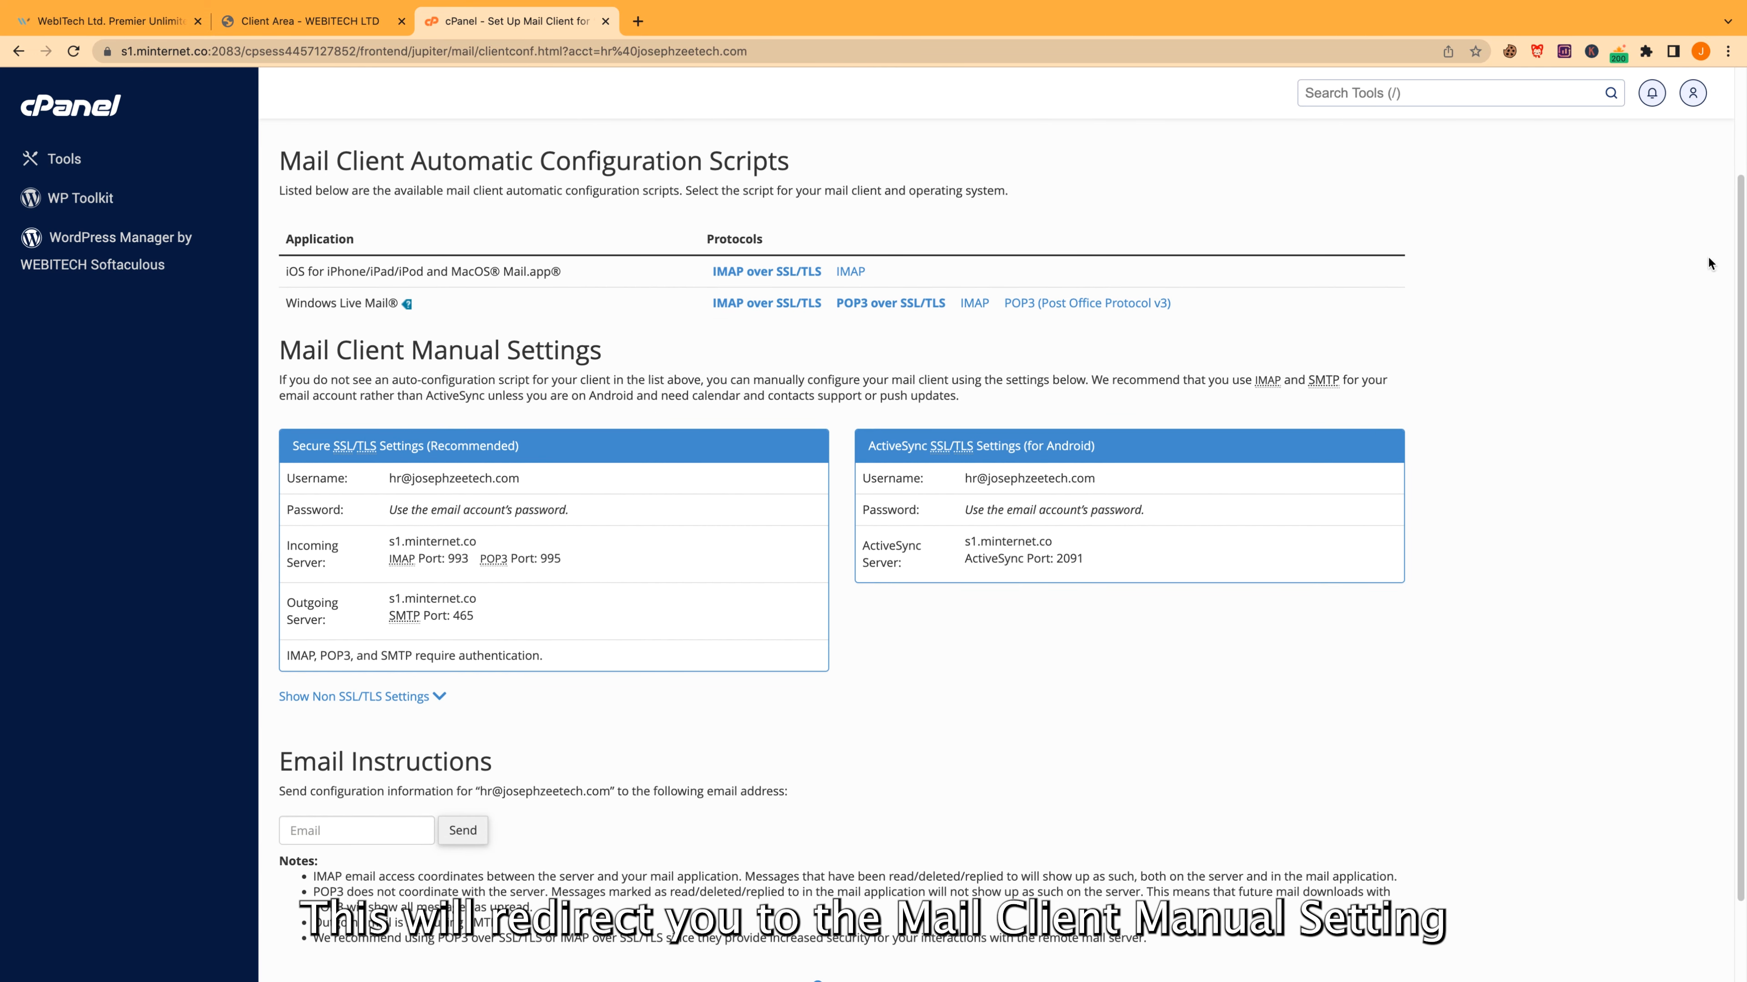
Reveal the Non SSL/TLS settings and select the secure username for copying
drag(542, 444, 291, 447)
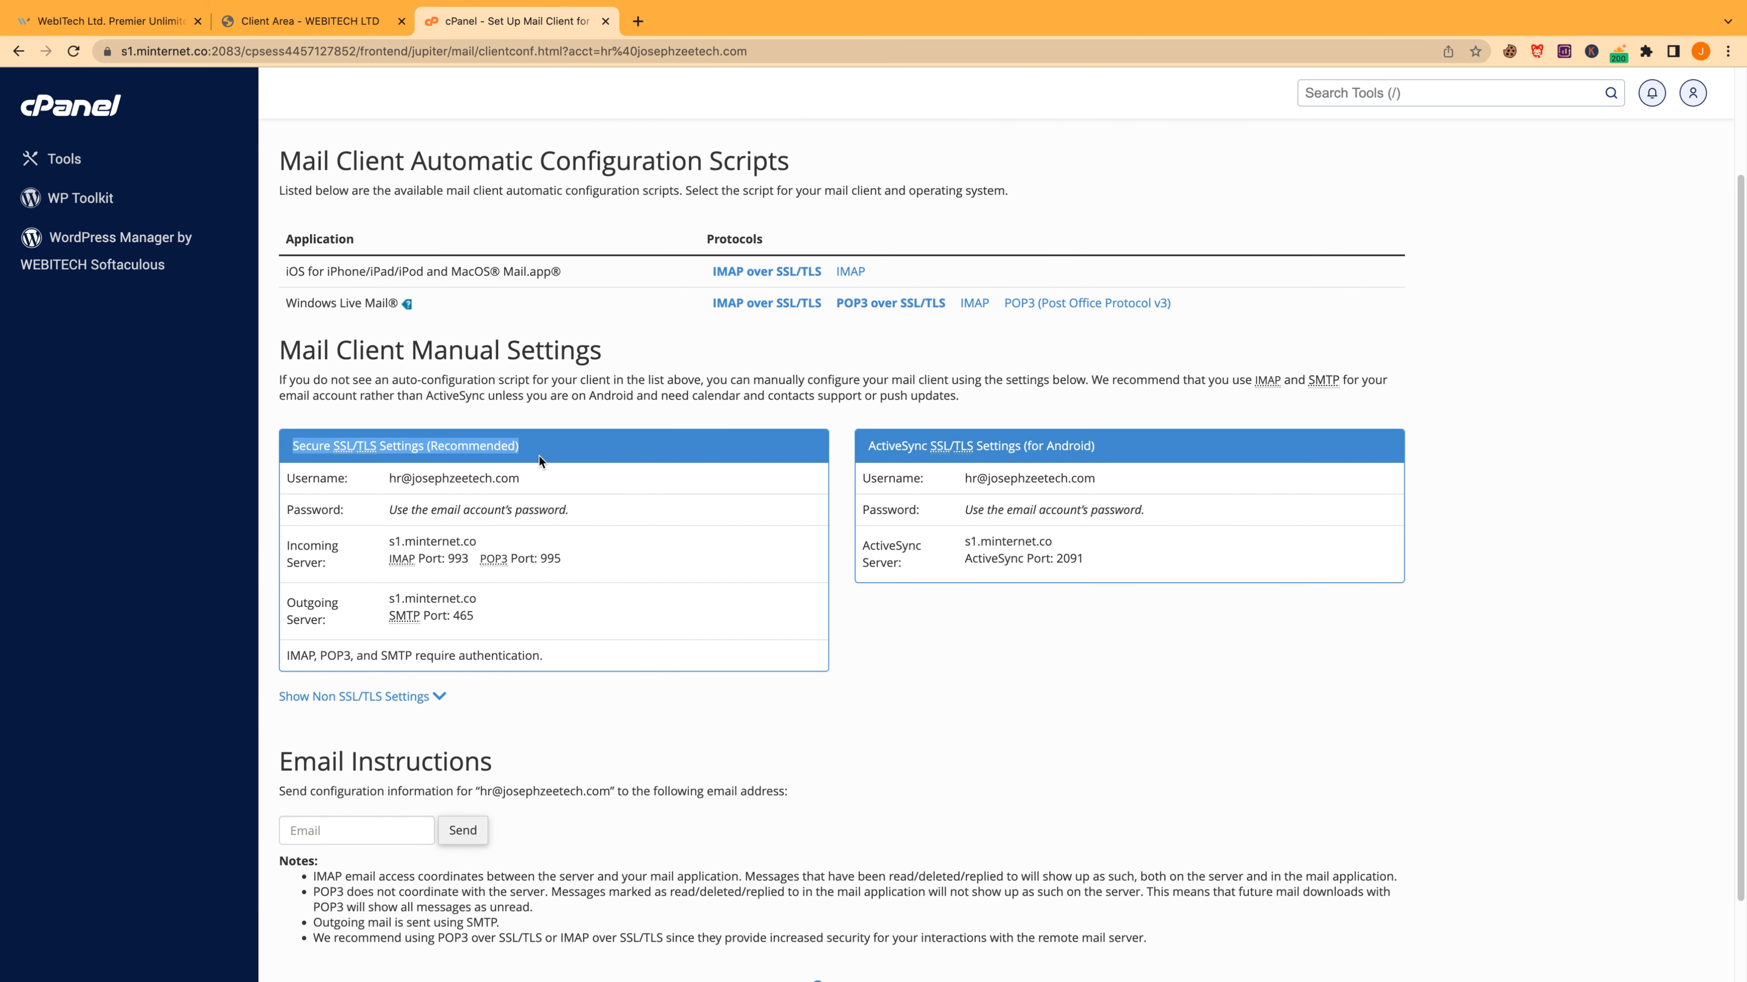
click(427, 700)
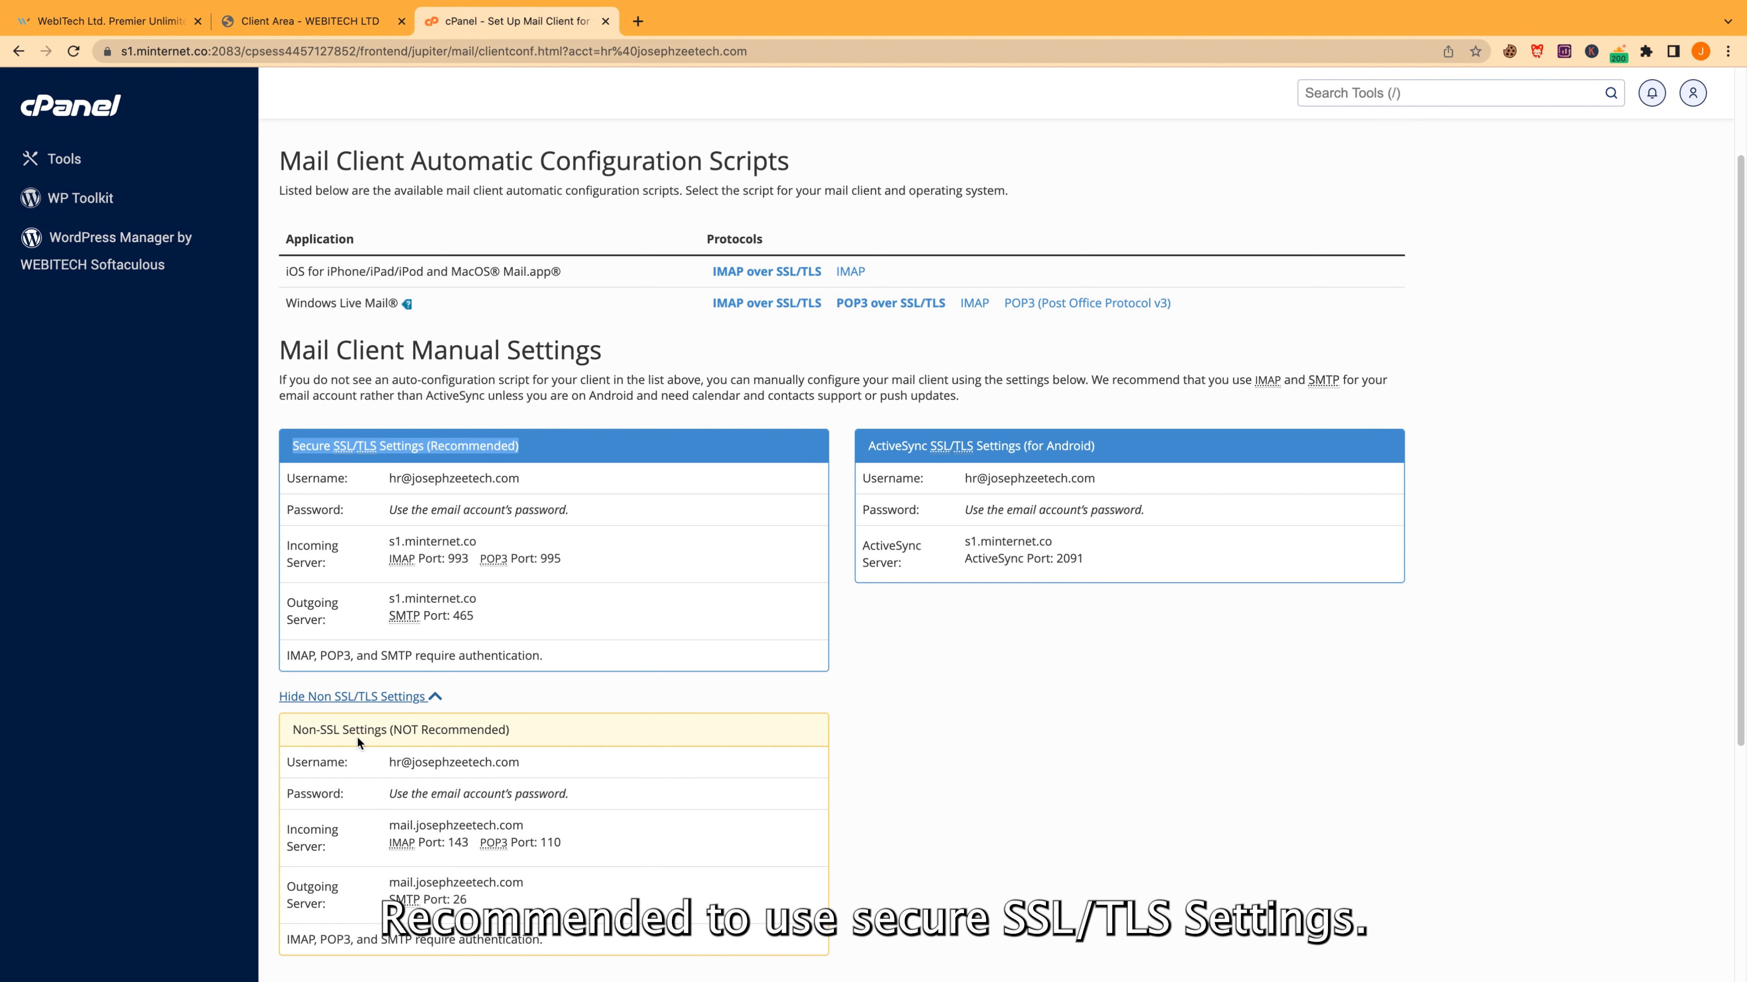
drag(520, 478, 388, 478)
key(super+c)
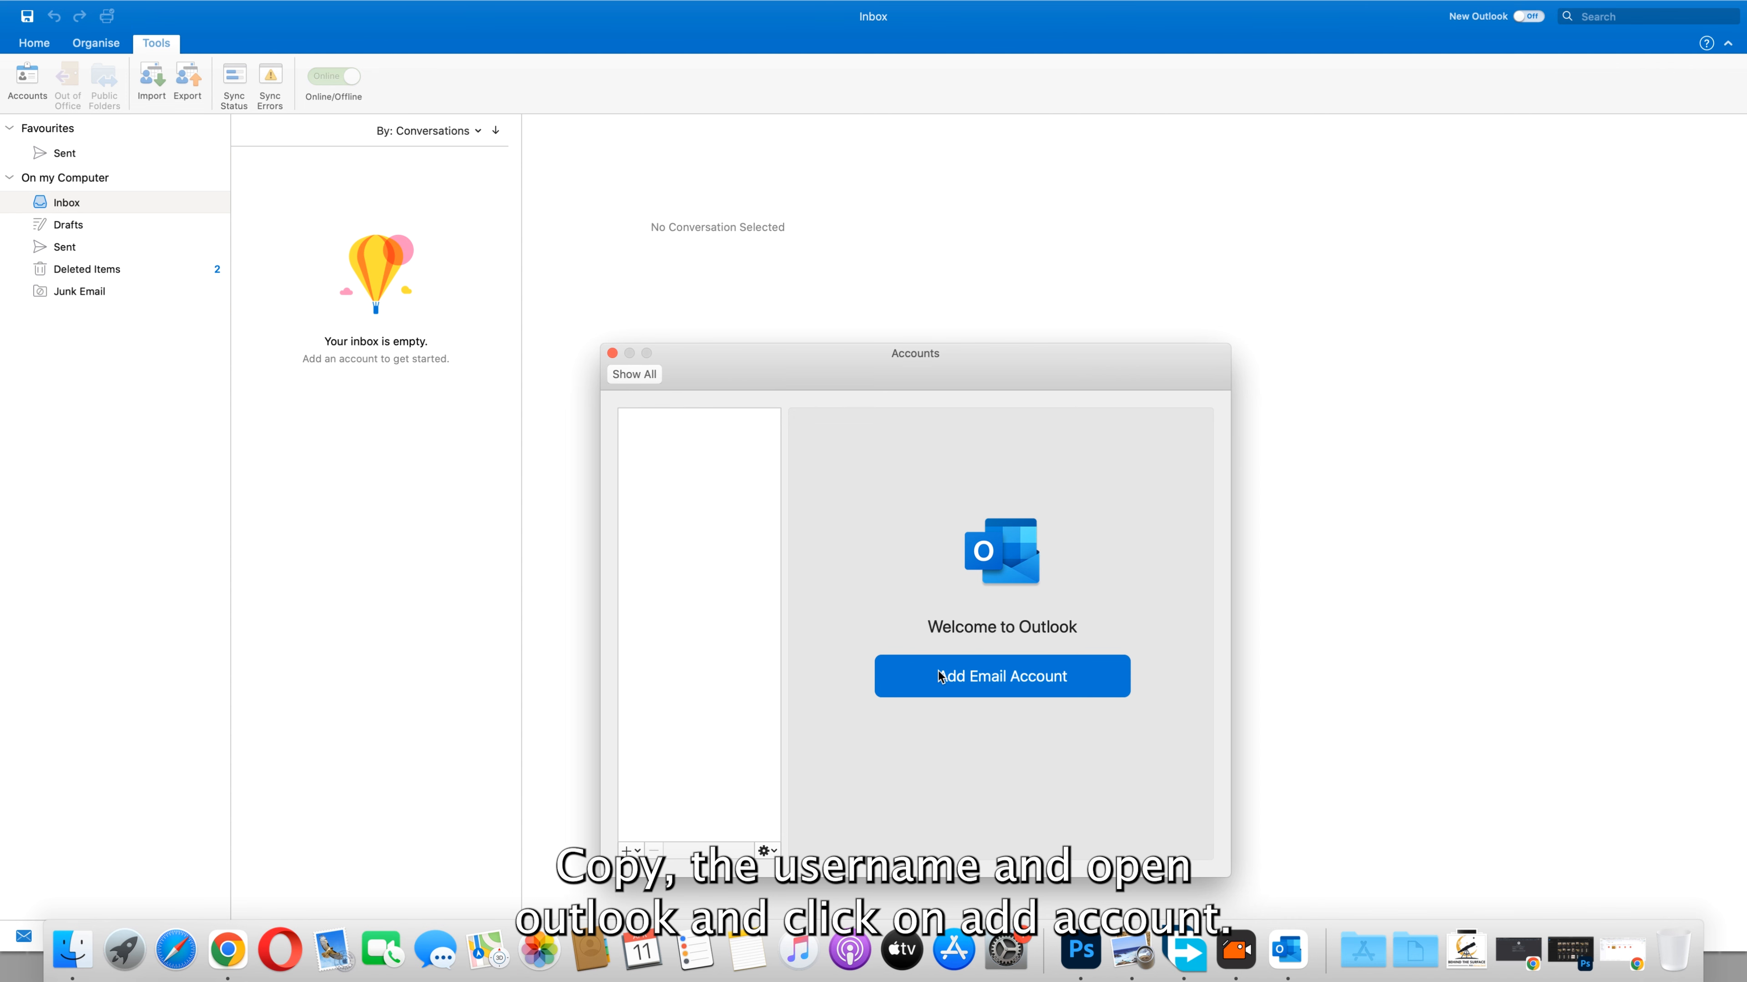
Add the hr address in Outlook as a manual IMAP account and enter the account password
click(894, 674)
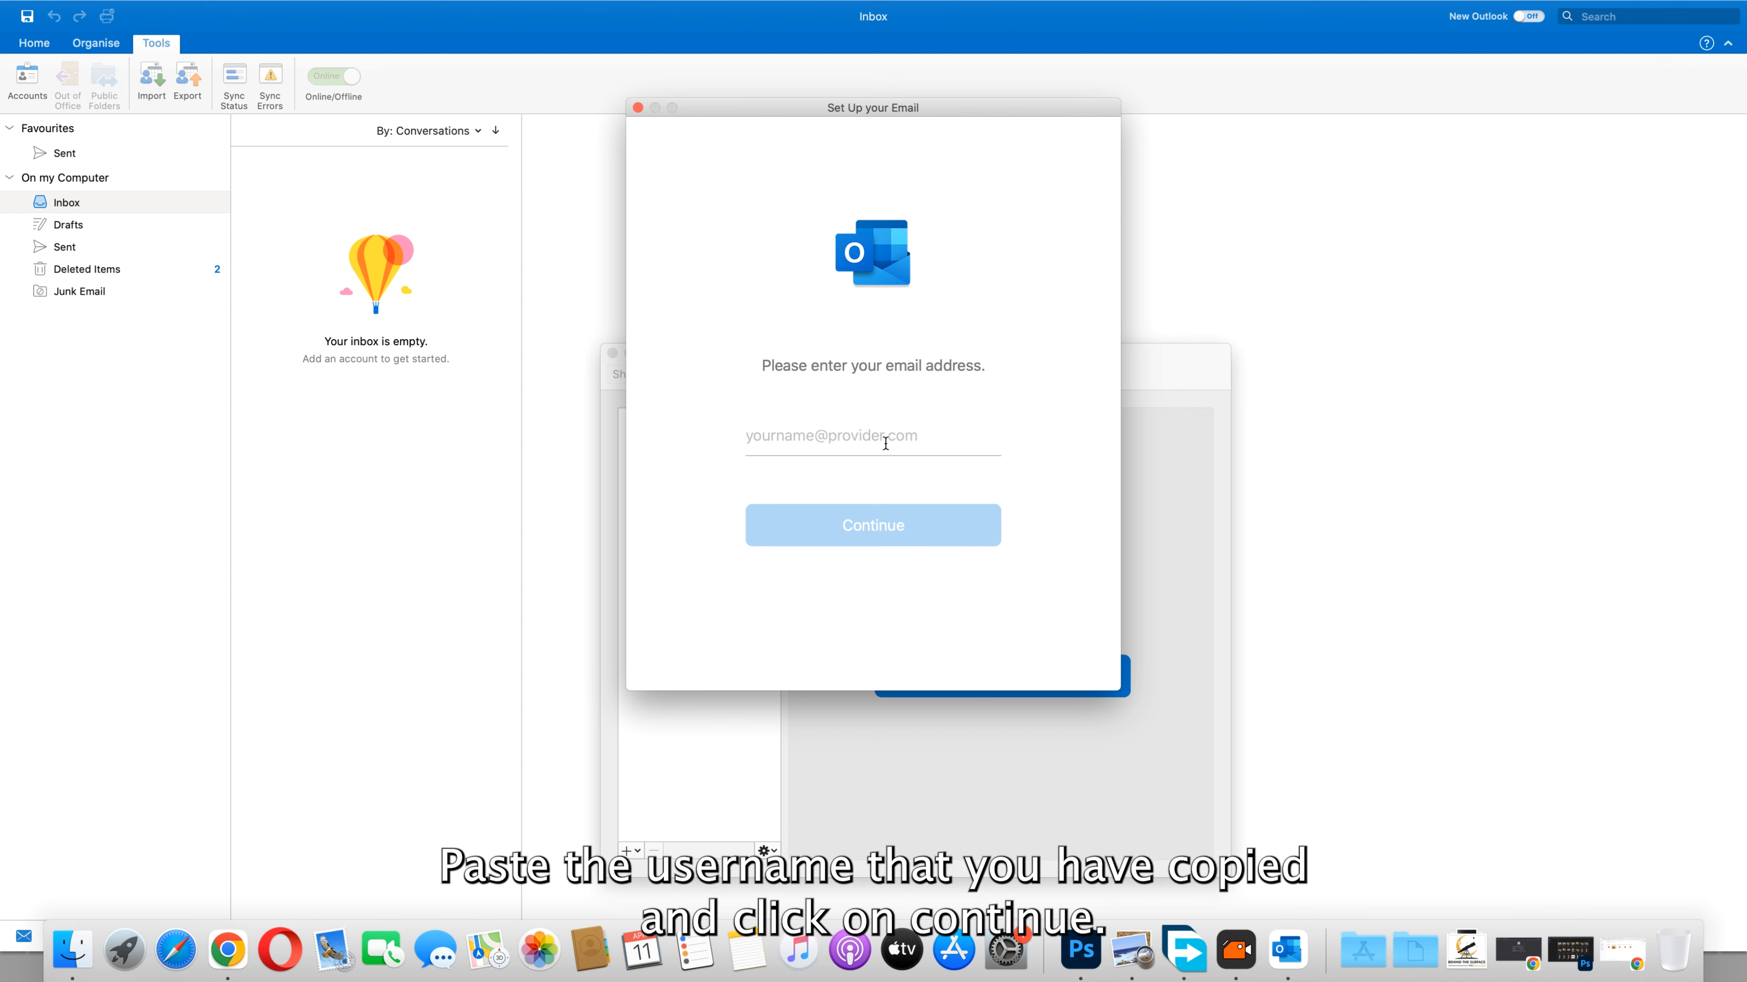
key(super+v)
click(859, 544)
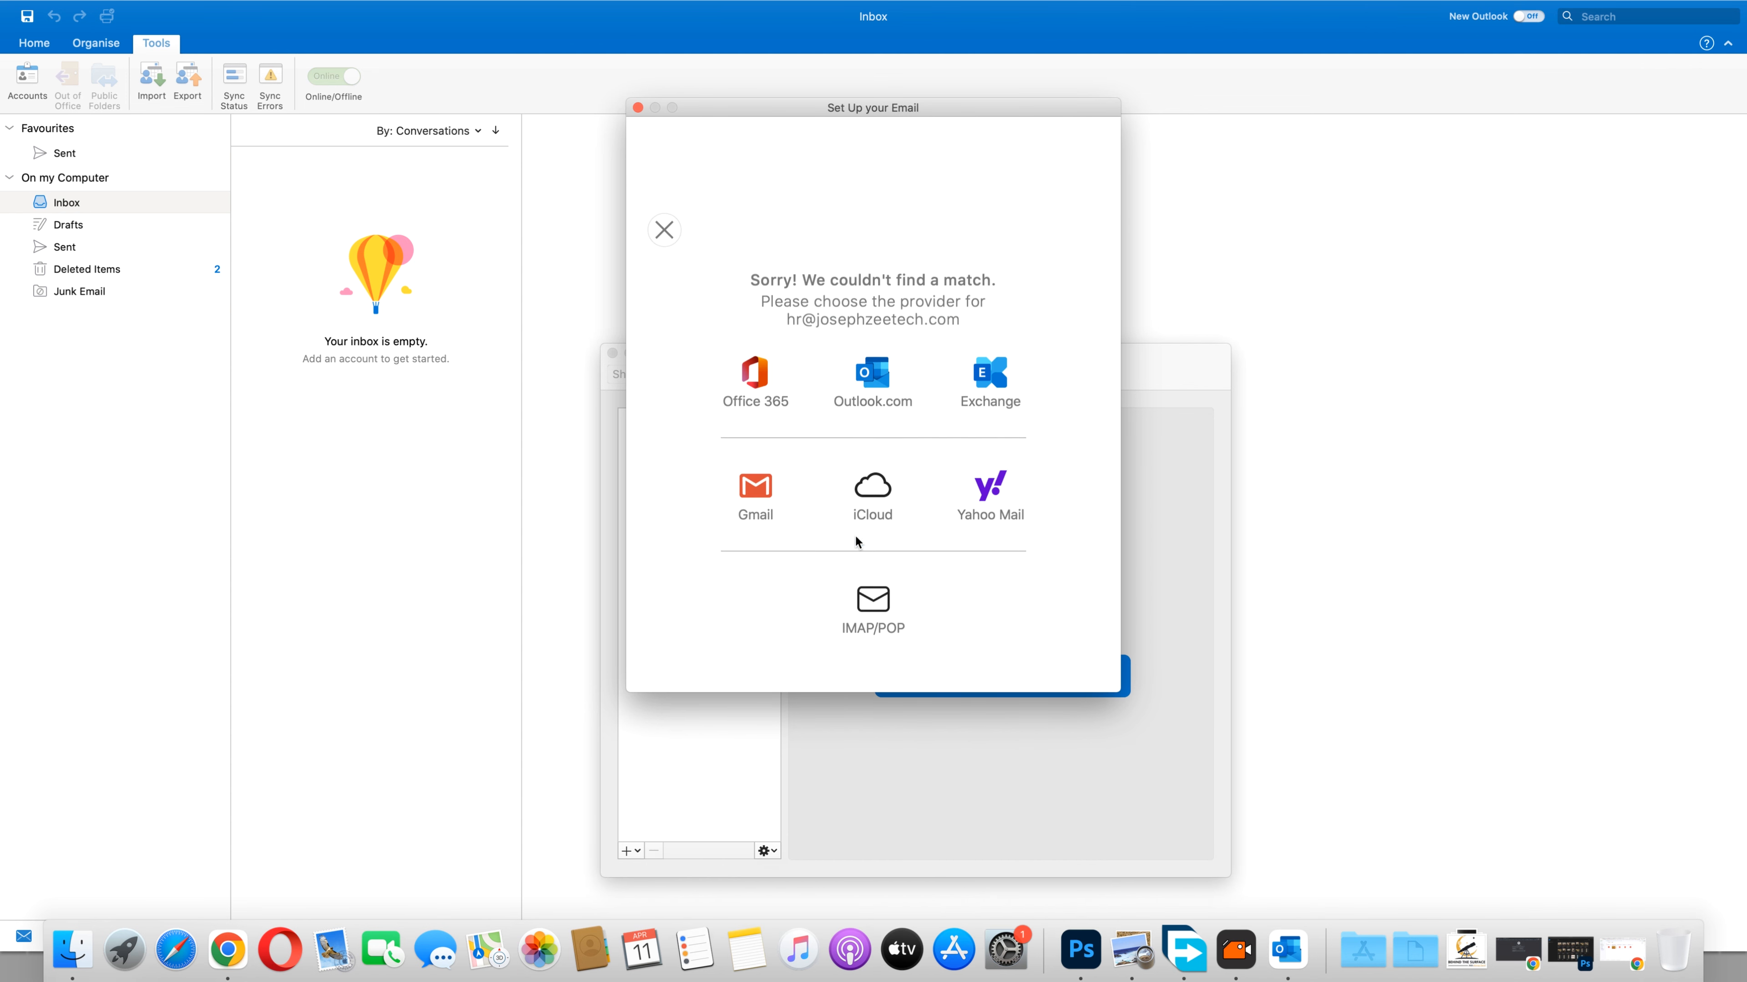
click(877, 531)
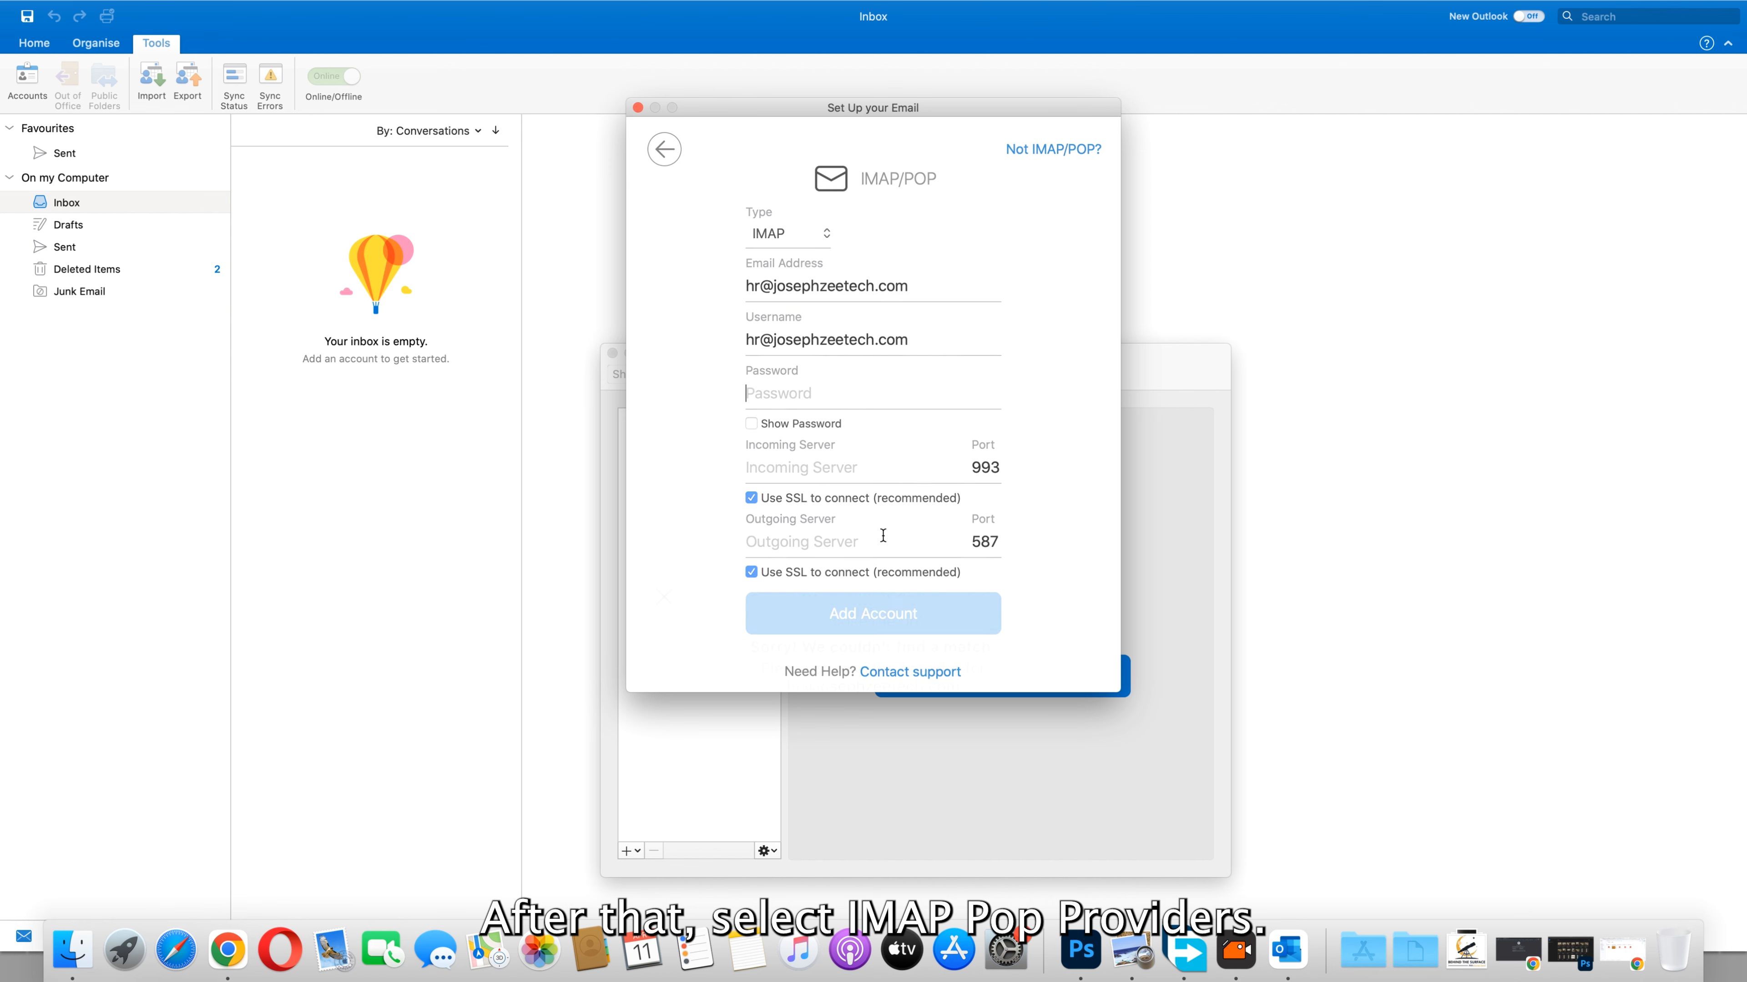
click(798, 235)
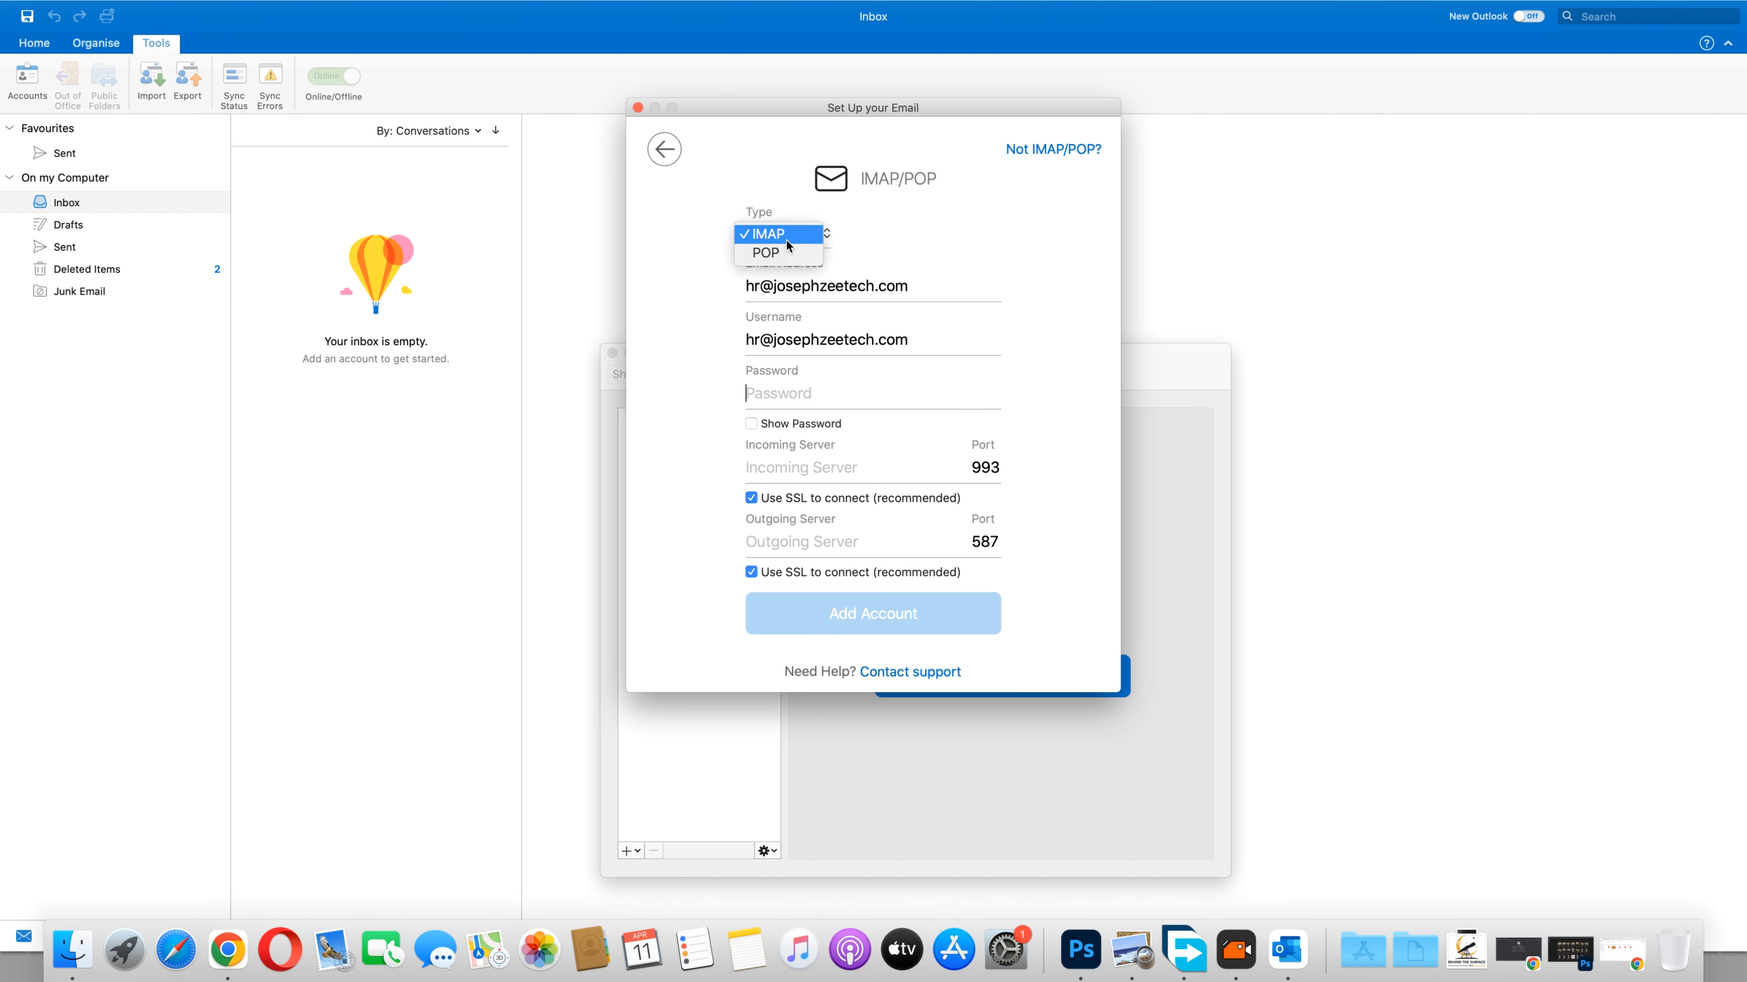
click(776, 234)
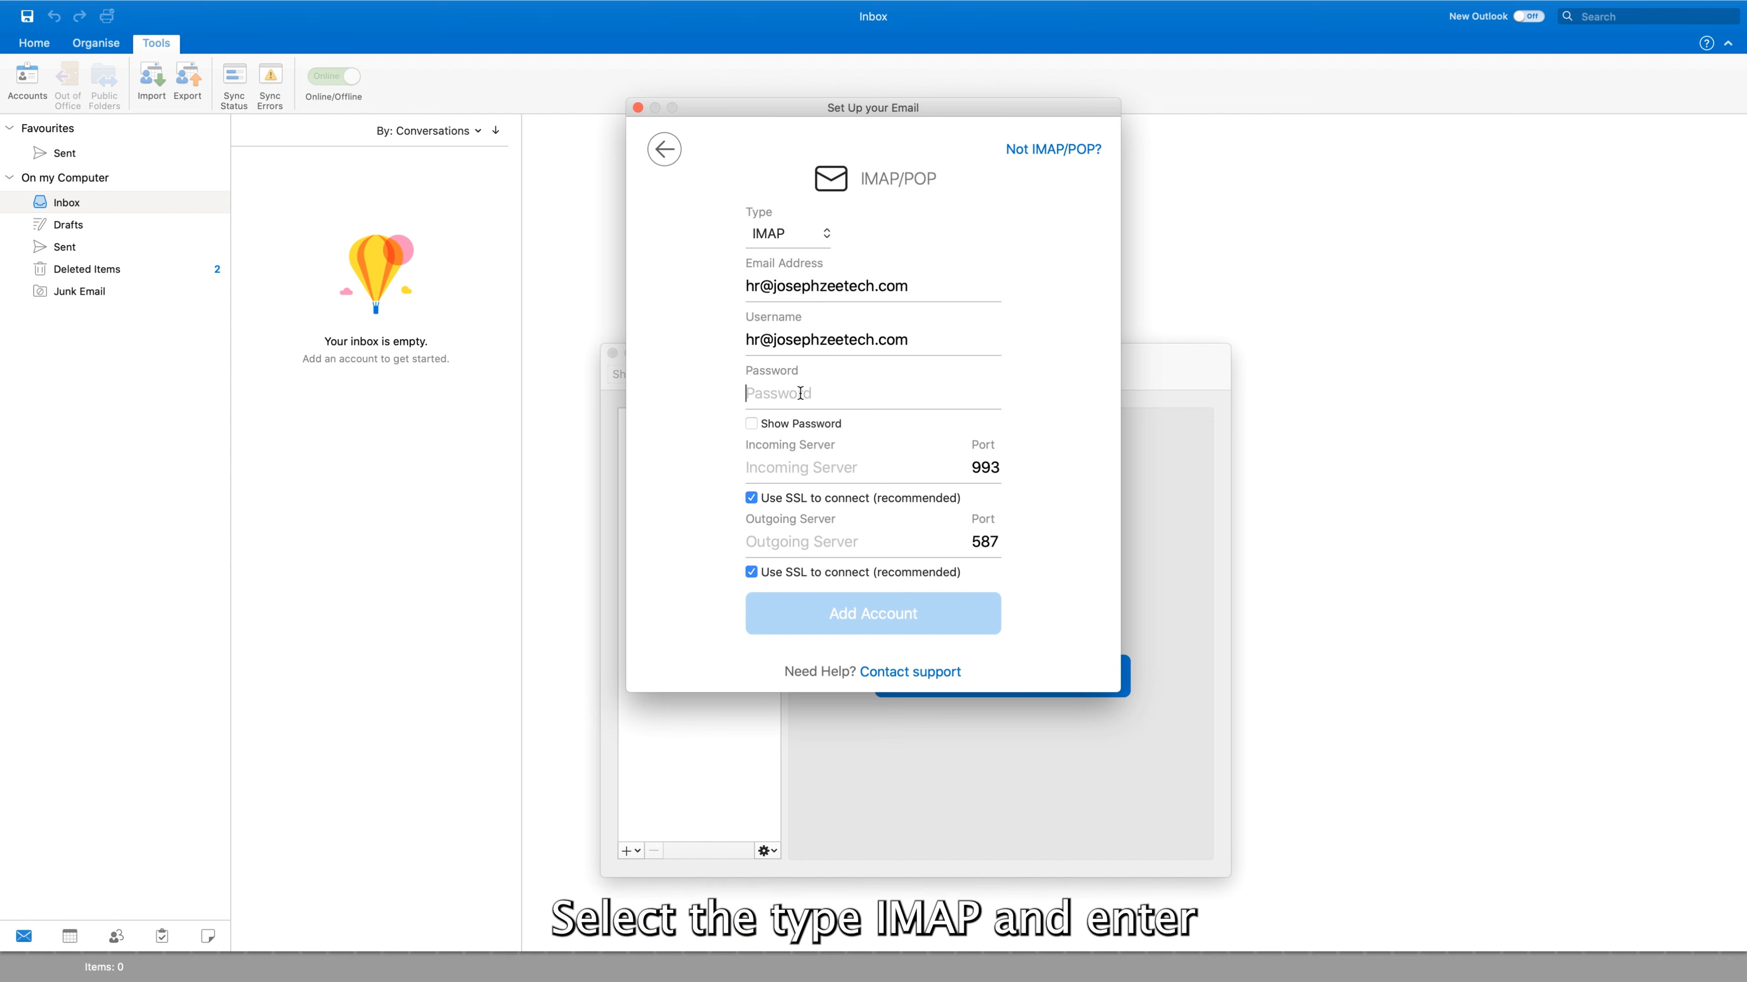
text(***********)
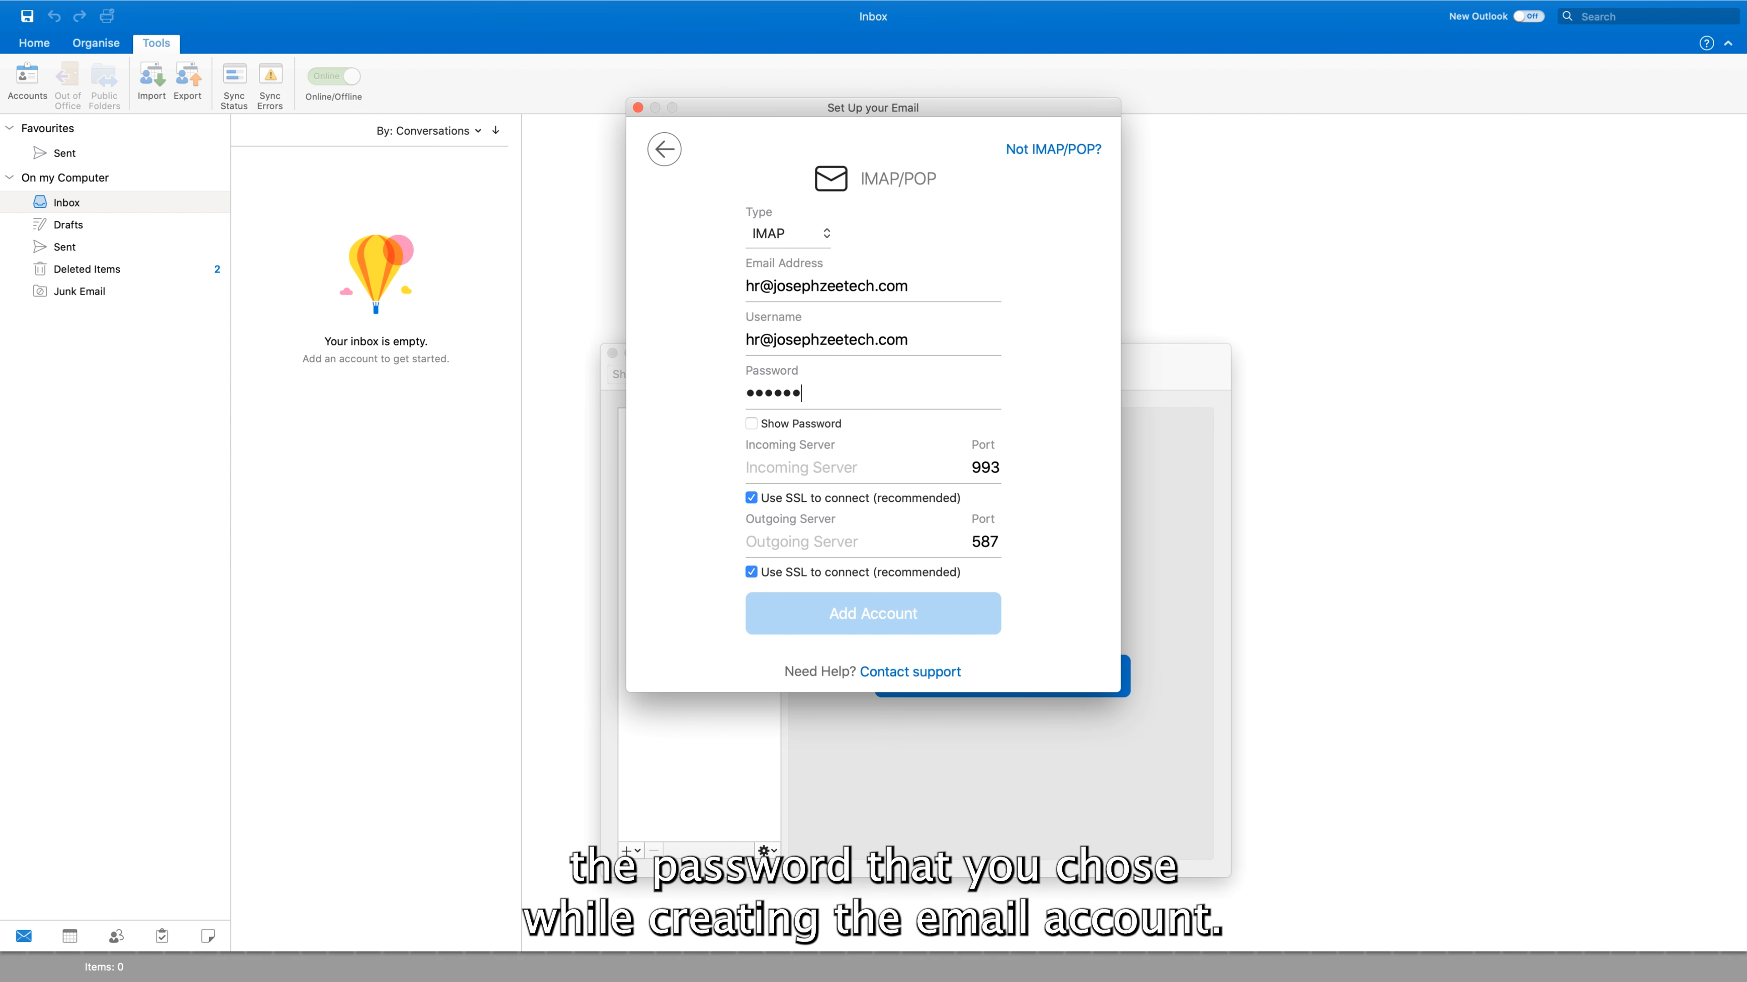
text(*)
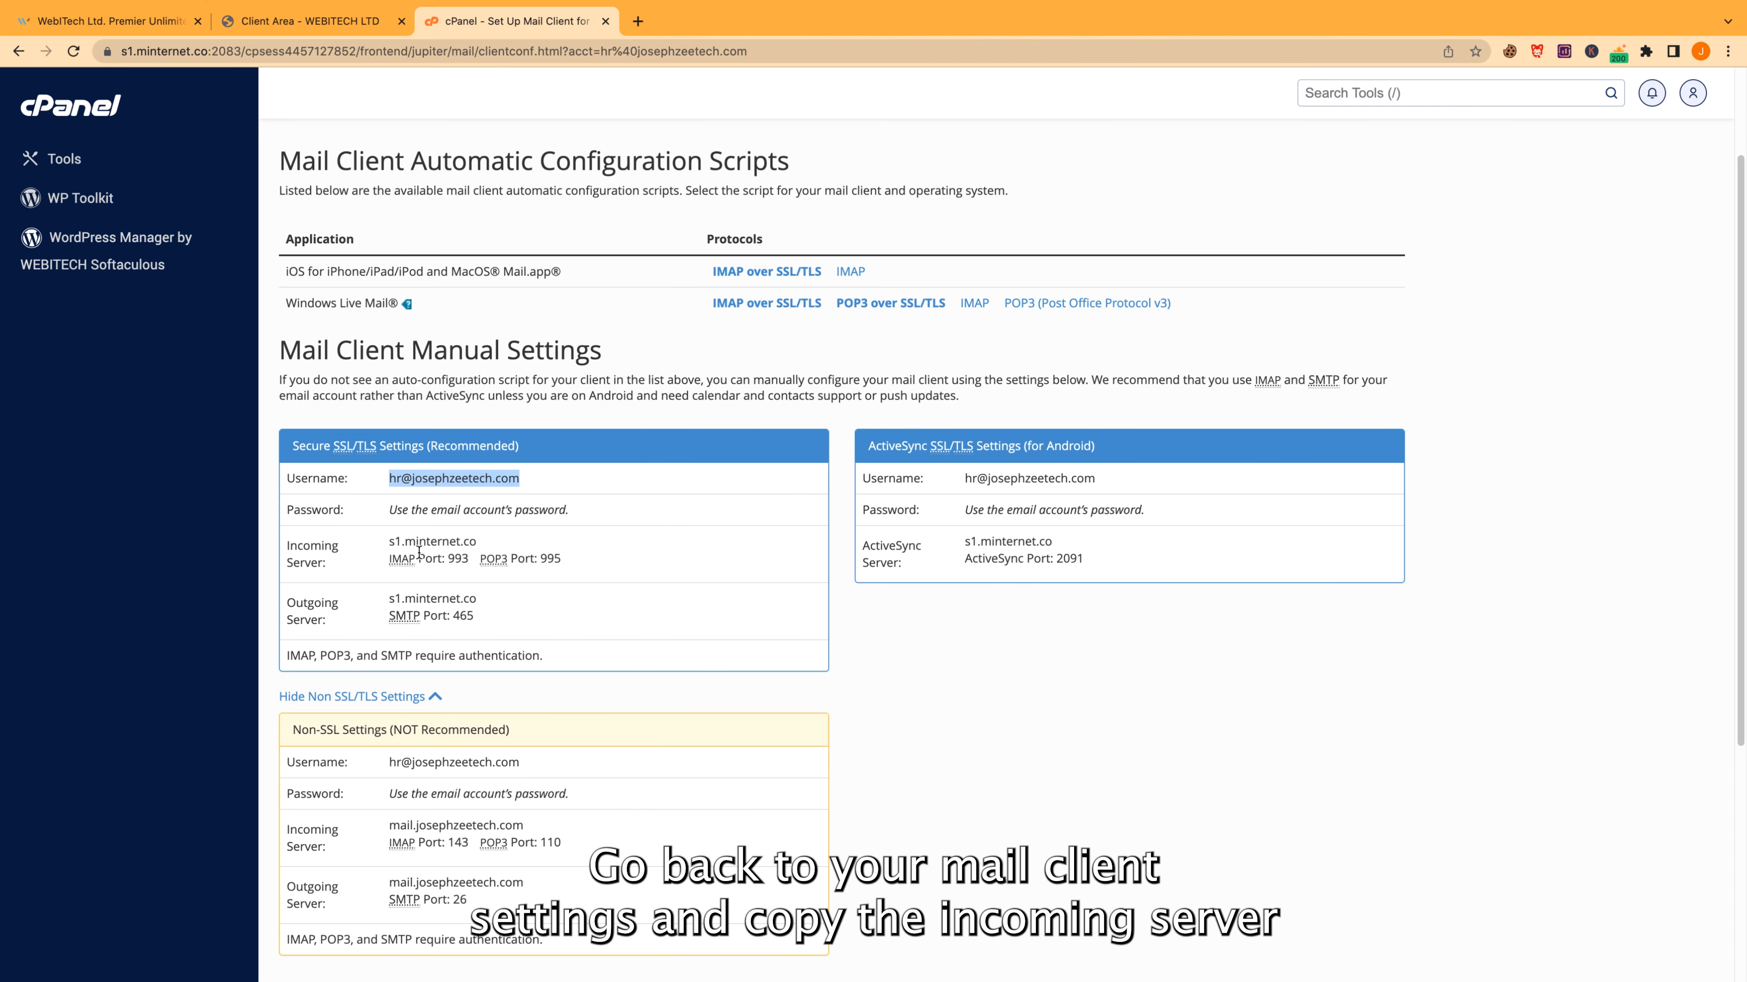
Fill Outlook's incoming and outgoing server fields with s1.minternet.co copied from cPanel
drag(477, 541, 388, 541)
key(super+c)
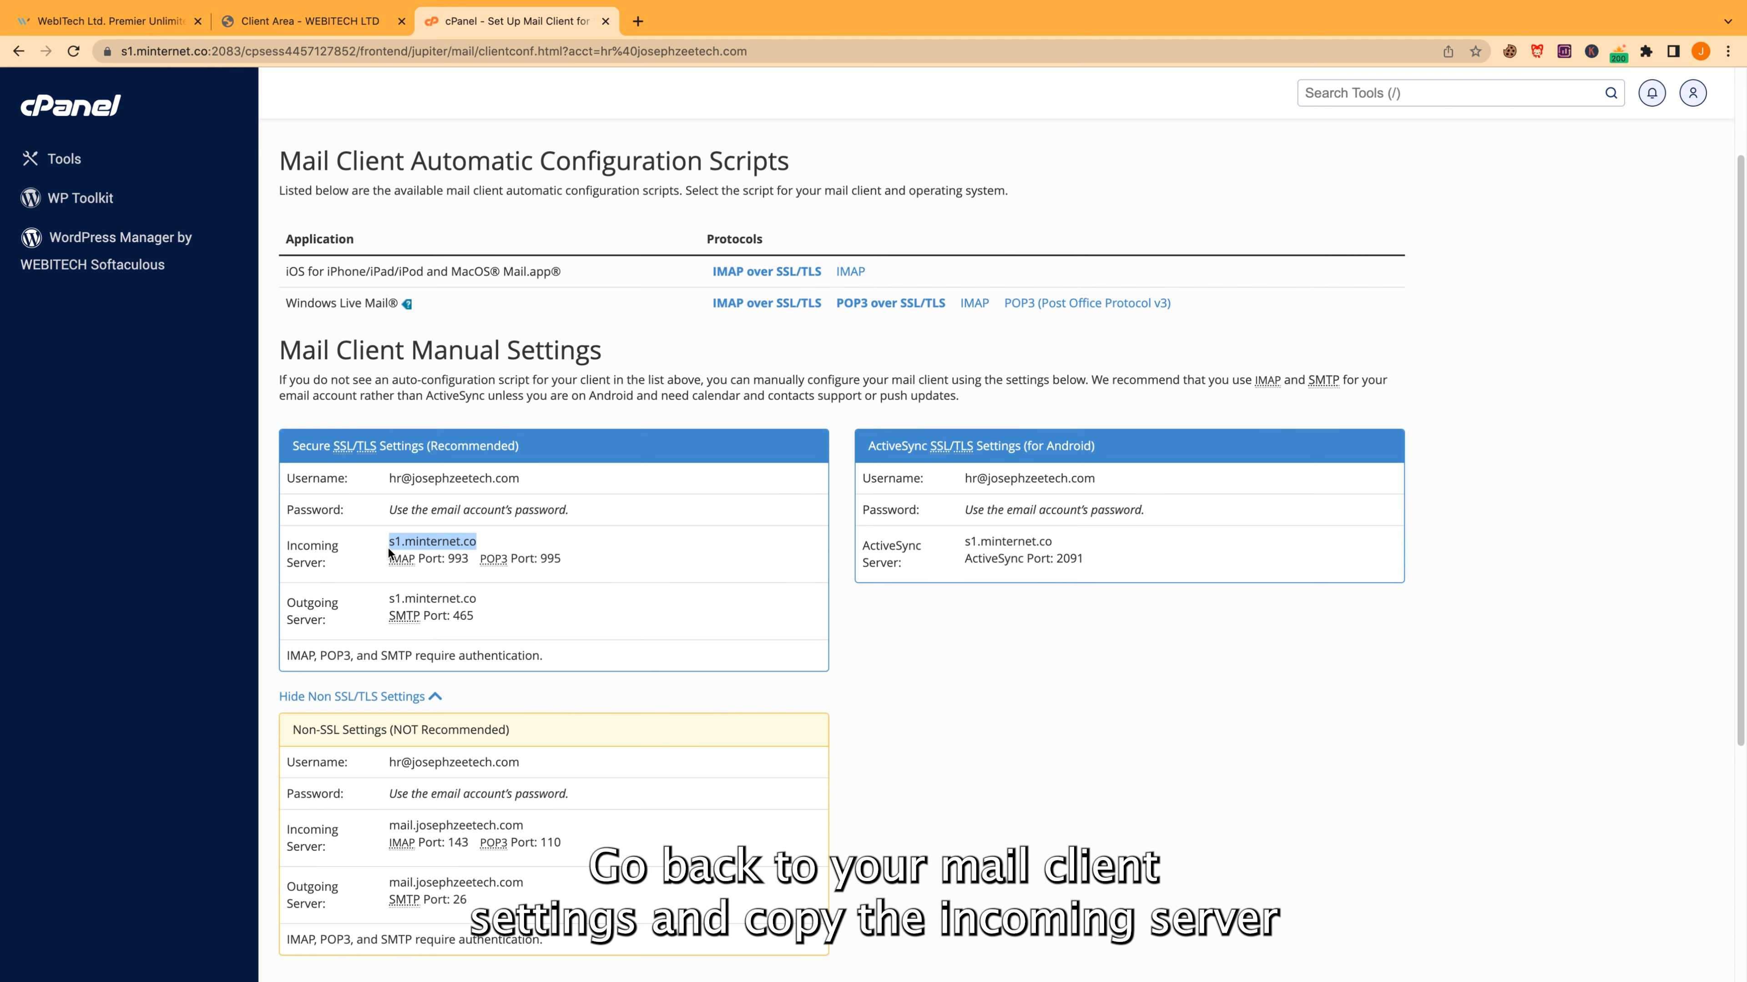
key(ctrl+Up)
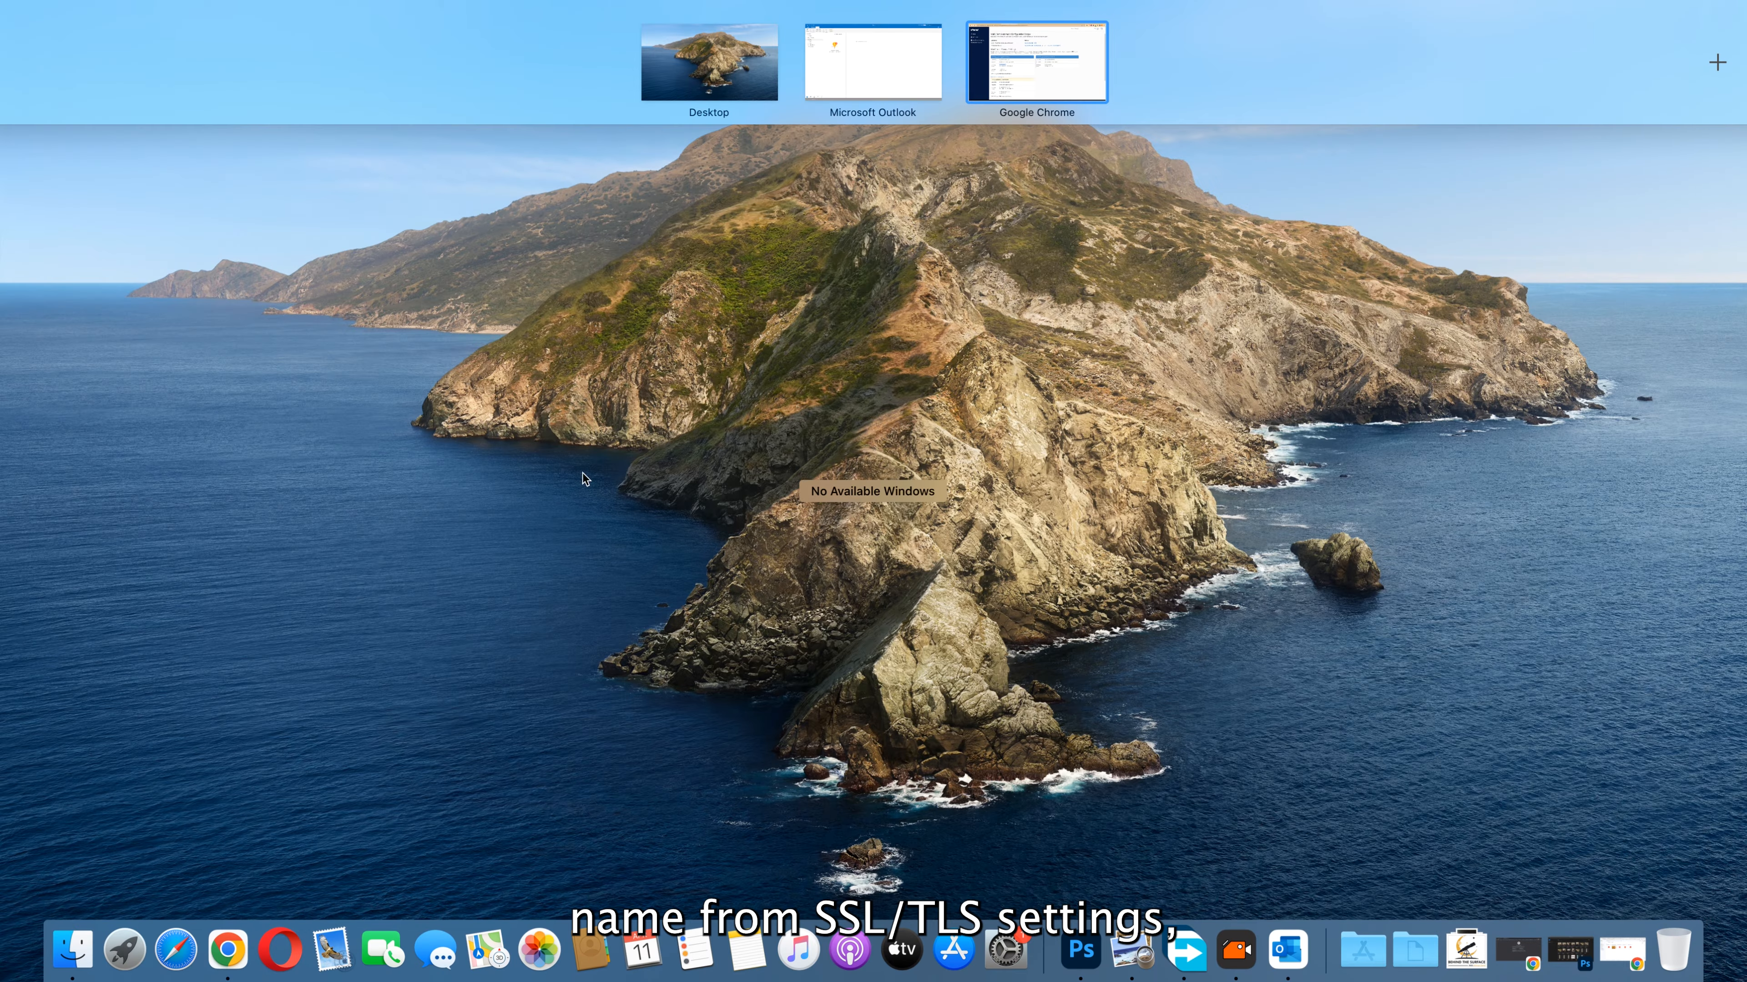
click(881, 74)
key(super+v)
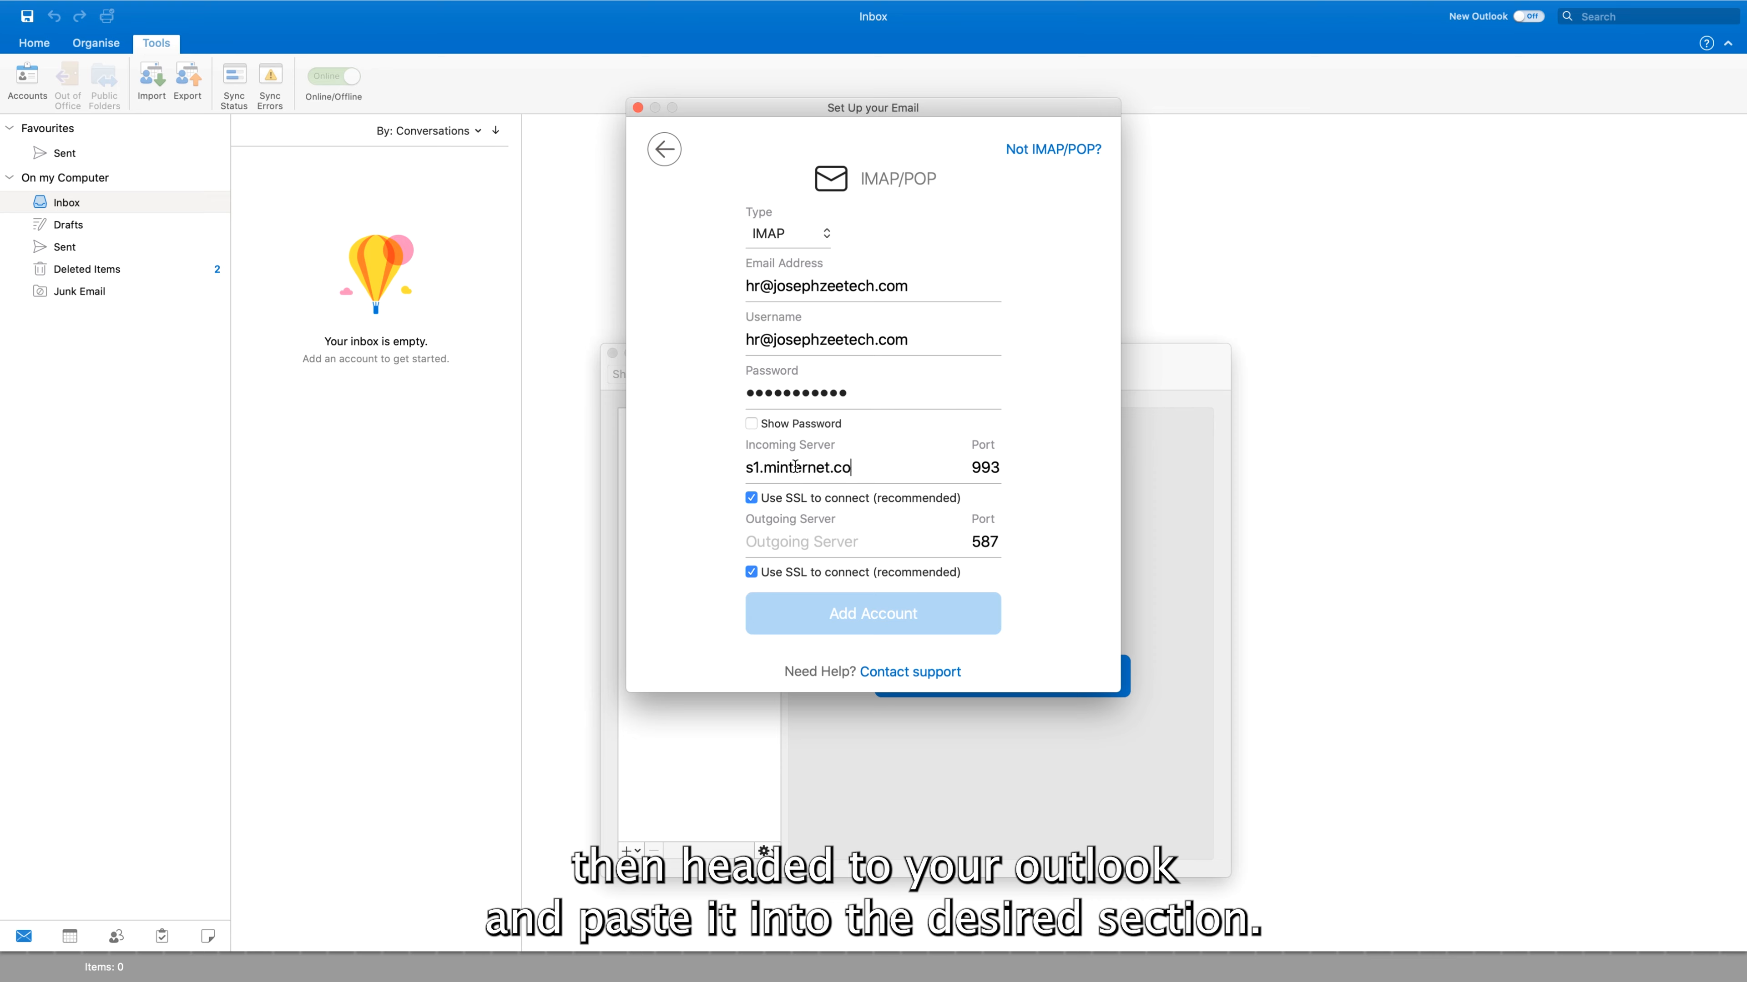
key(super+v)
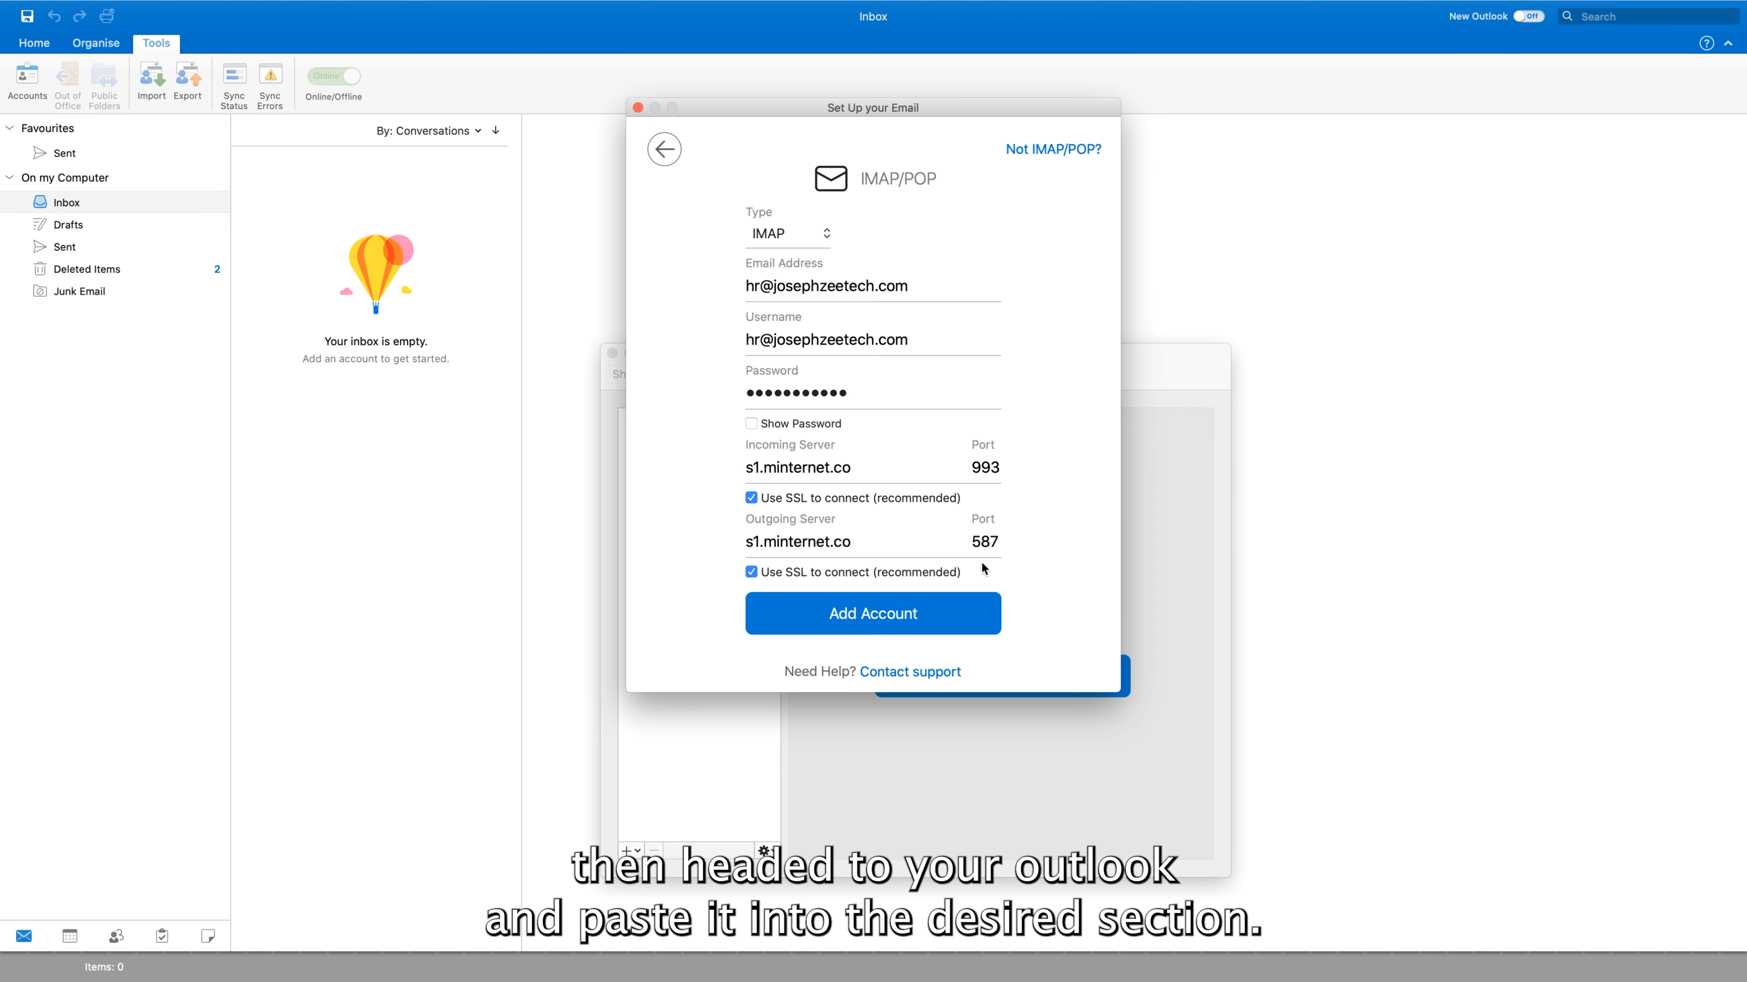
Copy SMTP port 465 from cPanel's secure settings, checking IMAP port 993, and return to Outlook
key(ctrl+Up)
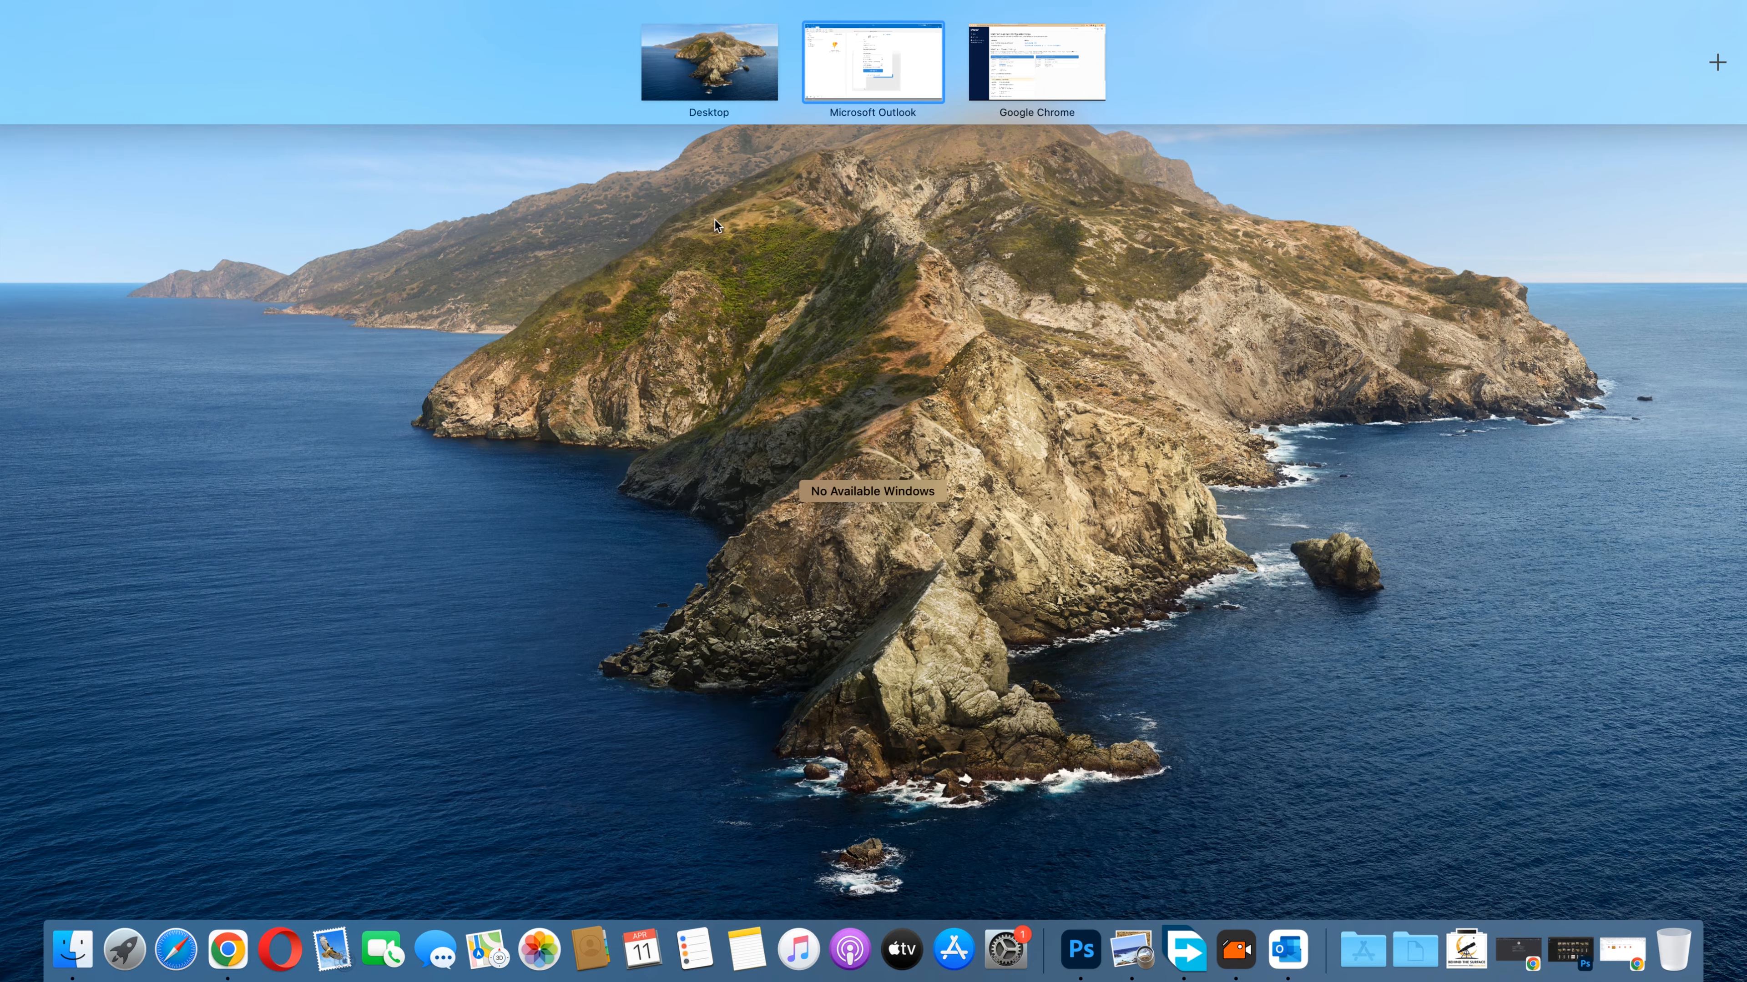
click(1018, 88)
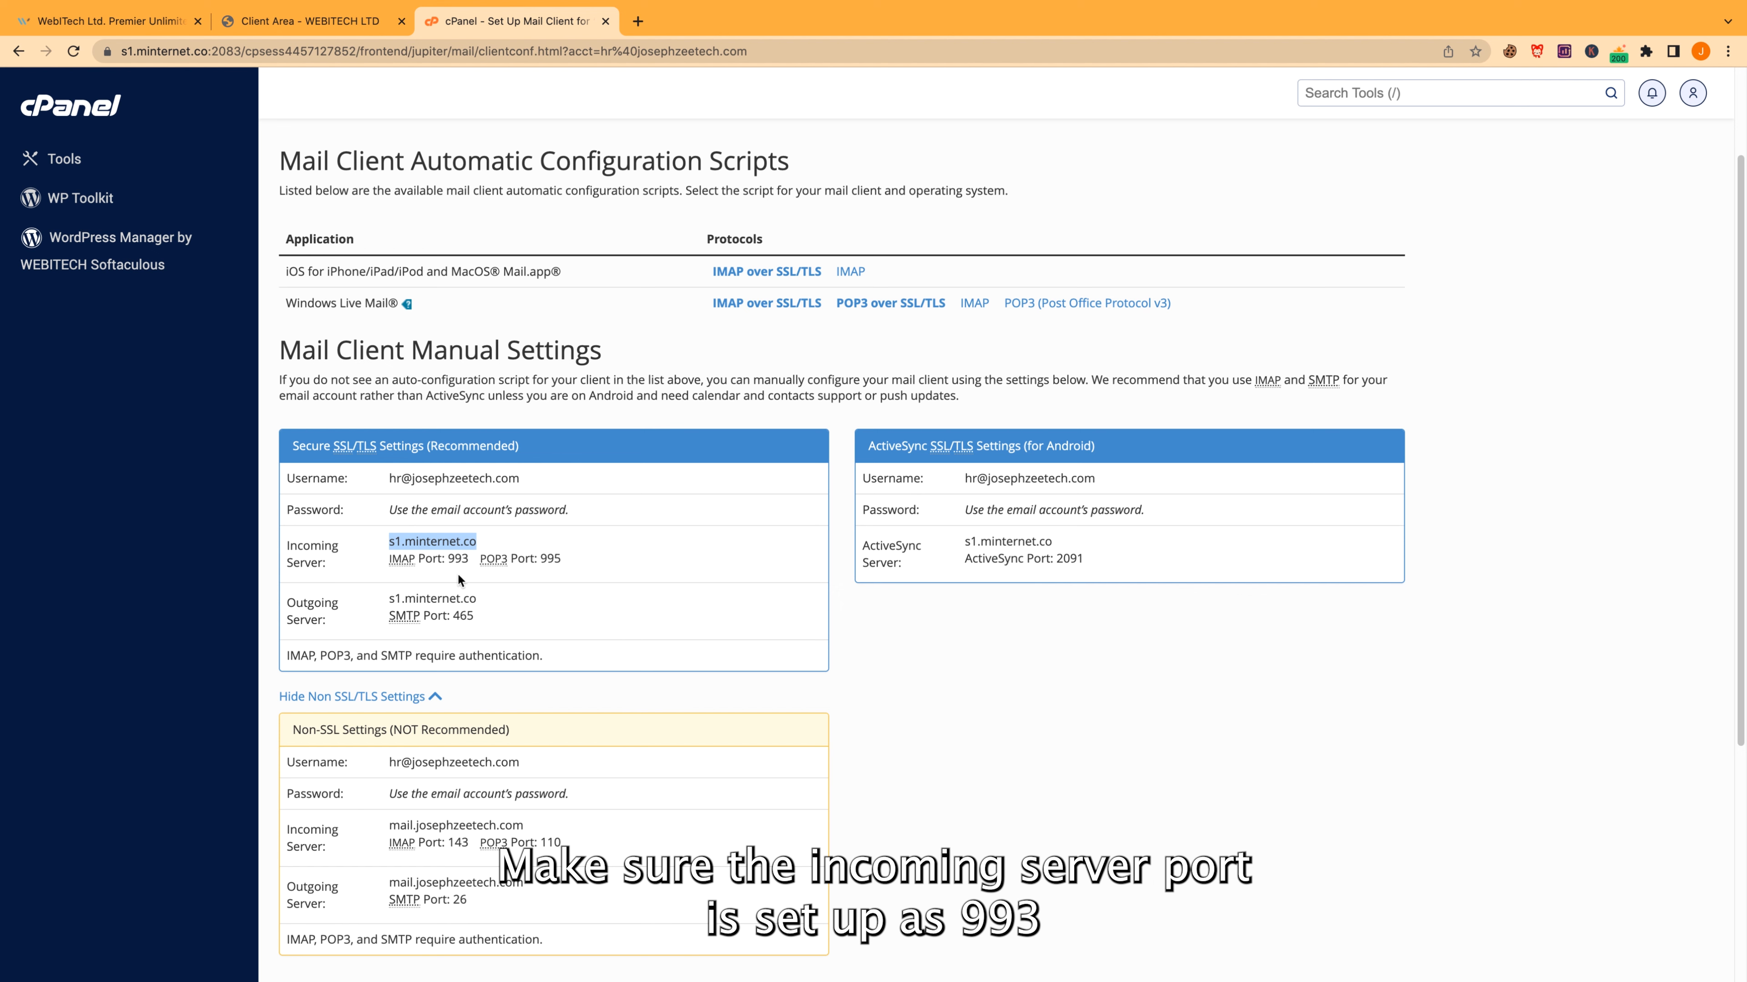
double_click(457, 559)
double_click(474, 617)
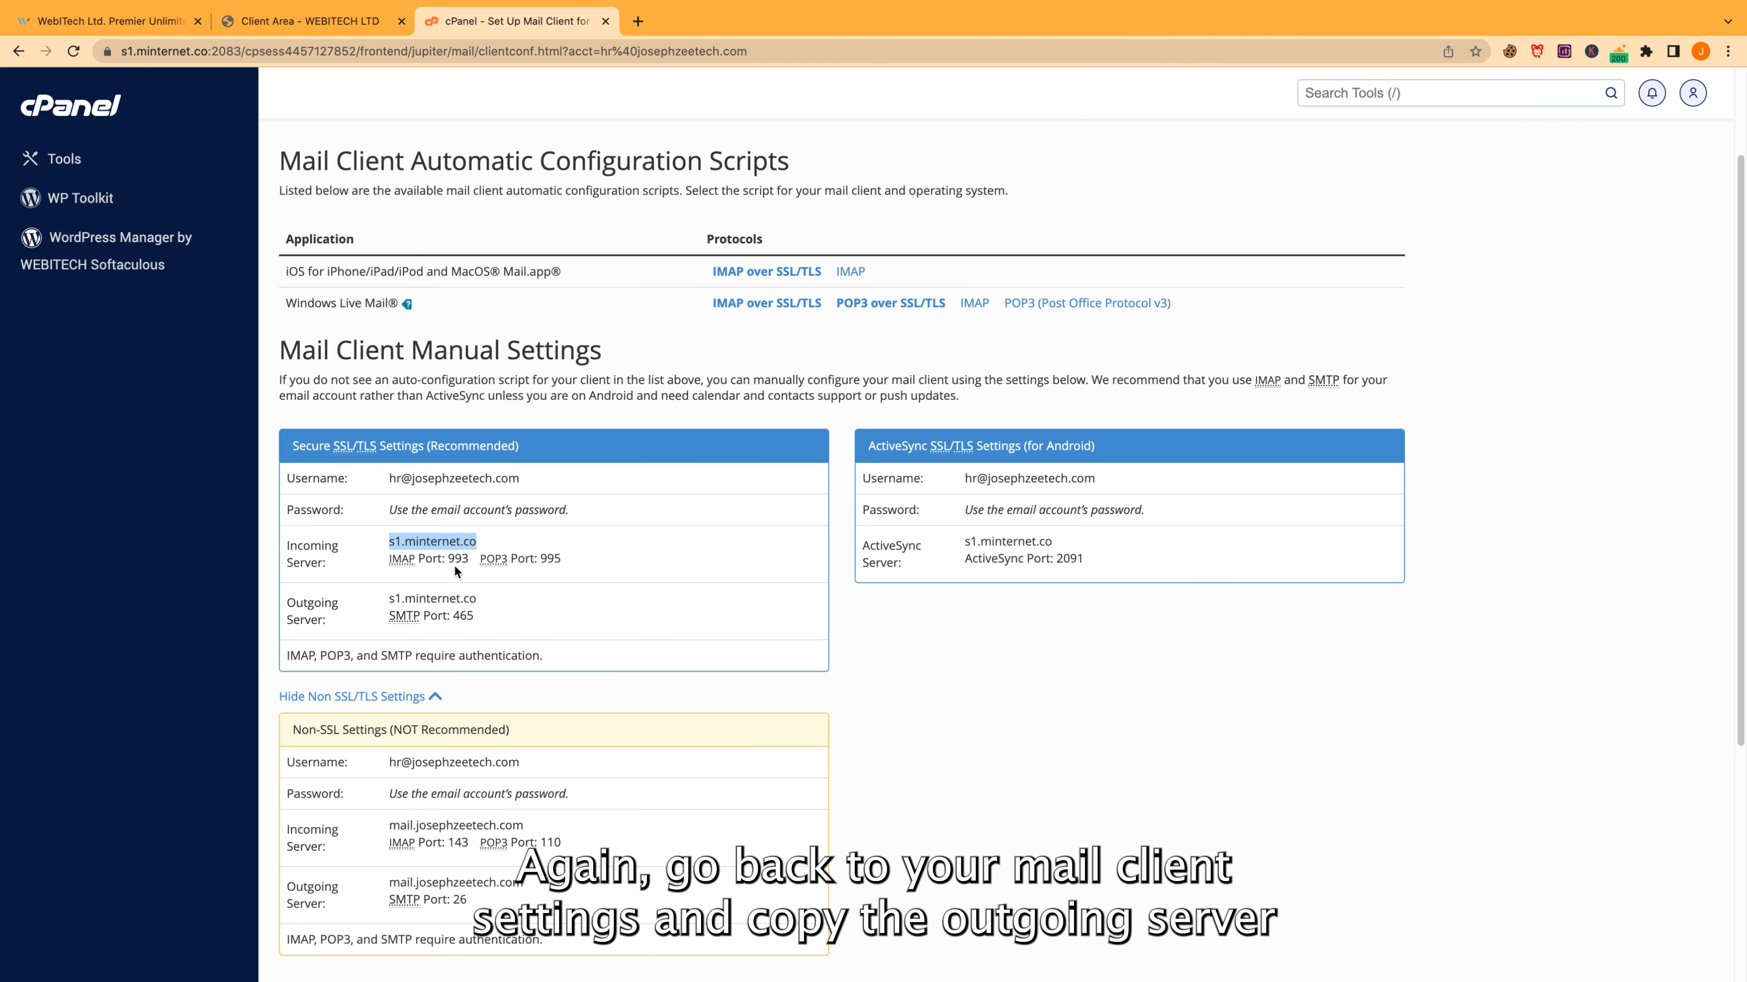
double_click(457, 559)
double_click(464, 616)
key(super+c)
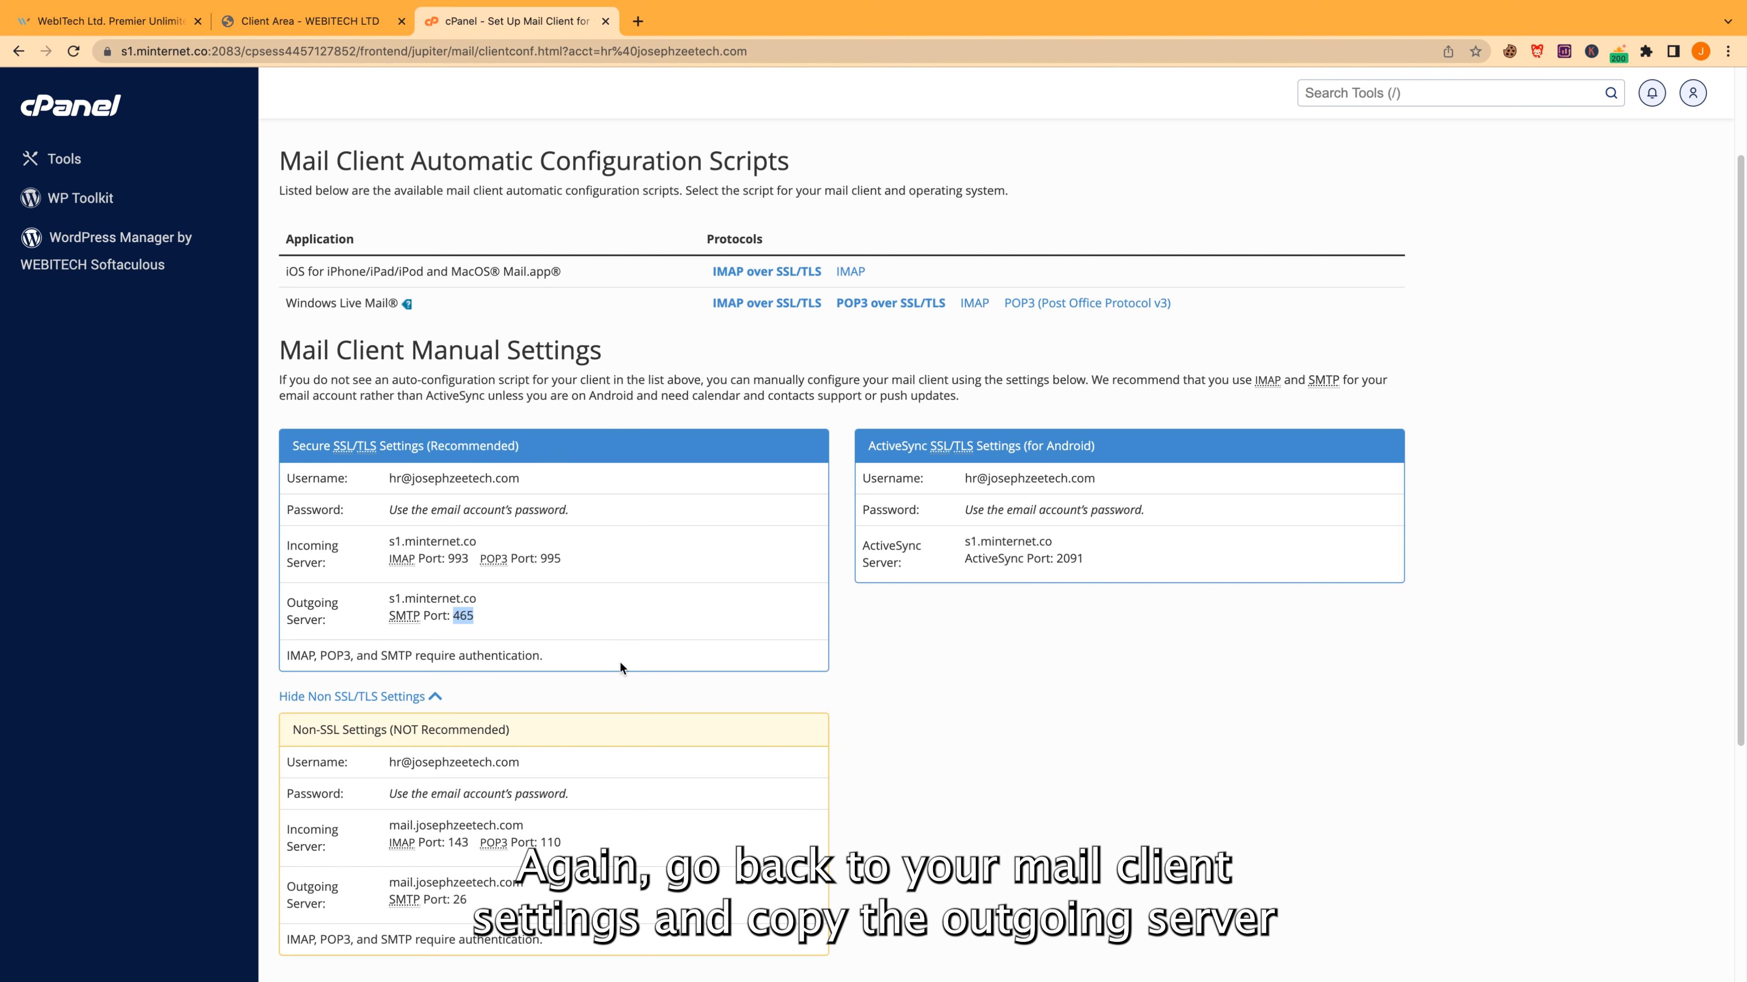
key(super+Tab)
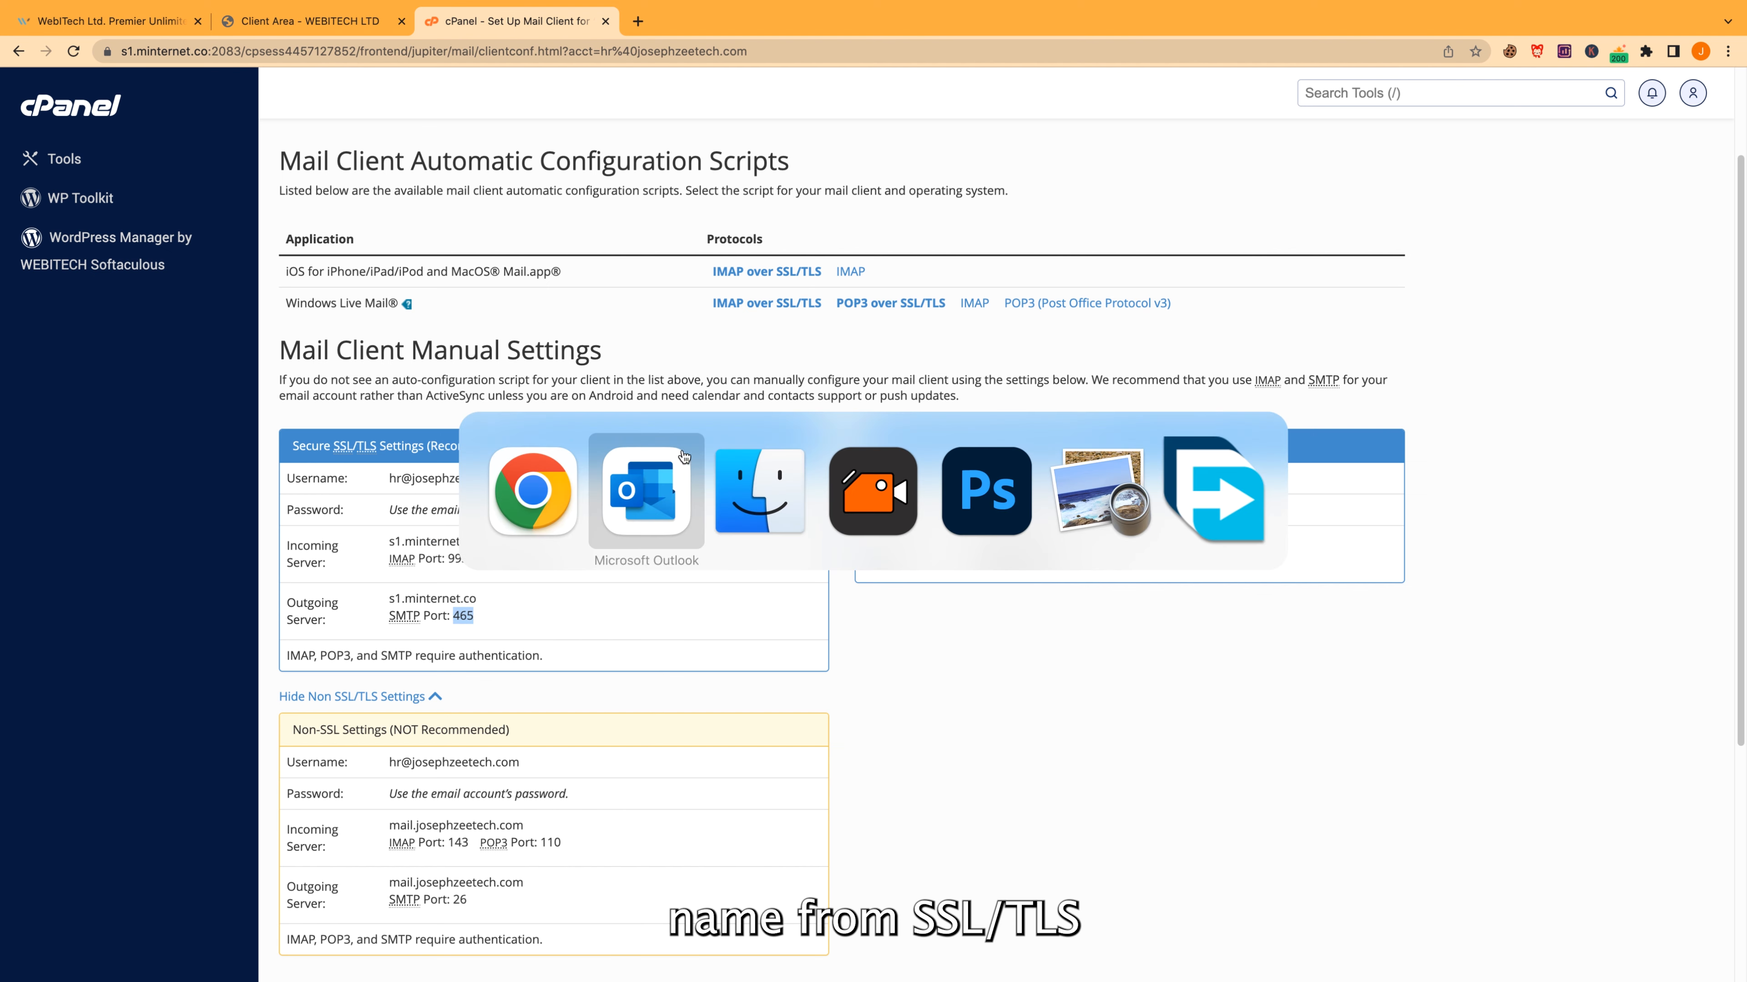
click(634, 503)
Change the outgoing port from 587 to 465, add the SSL IMAP account, and close the Accounts window
double_click(990, 543)
key(super+v)
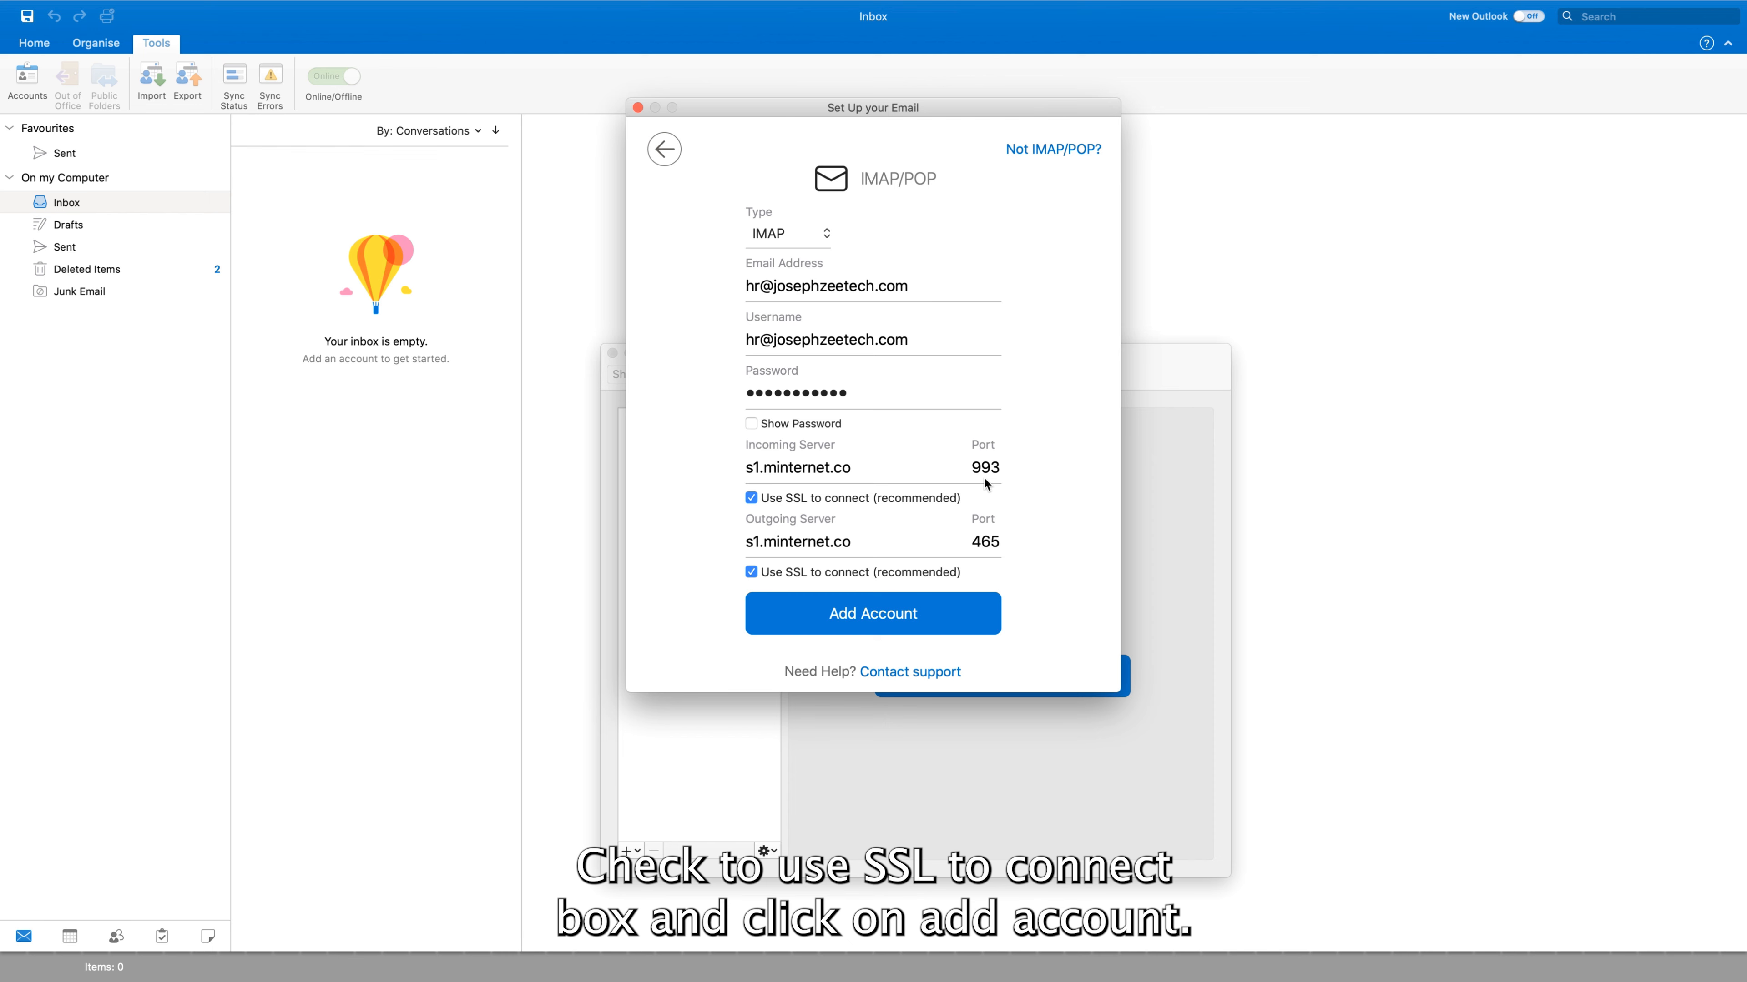
click(864, 617)
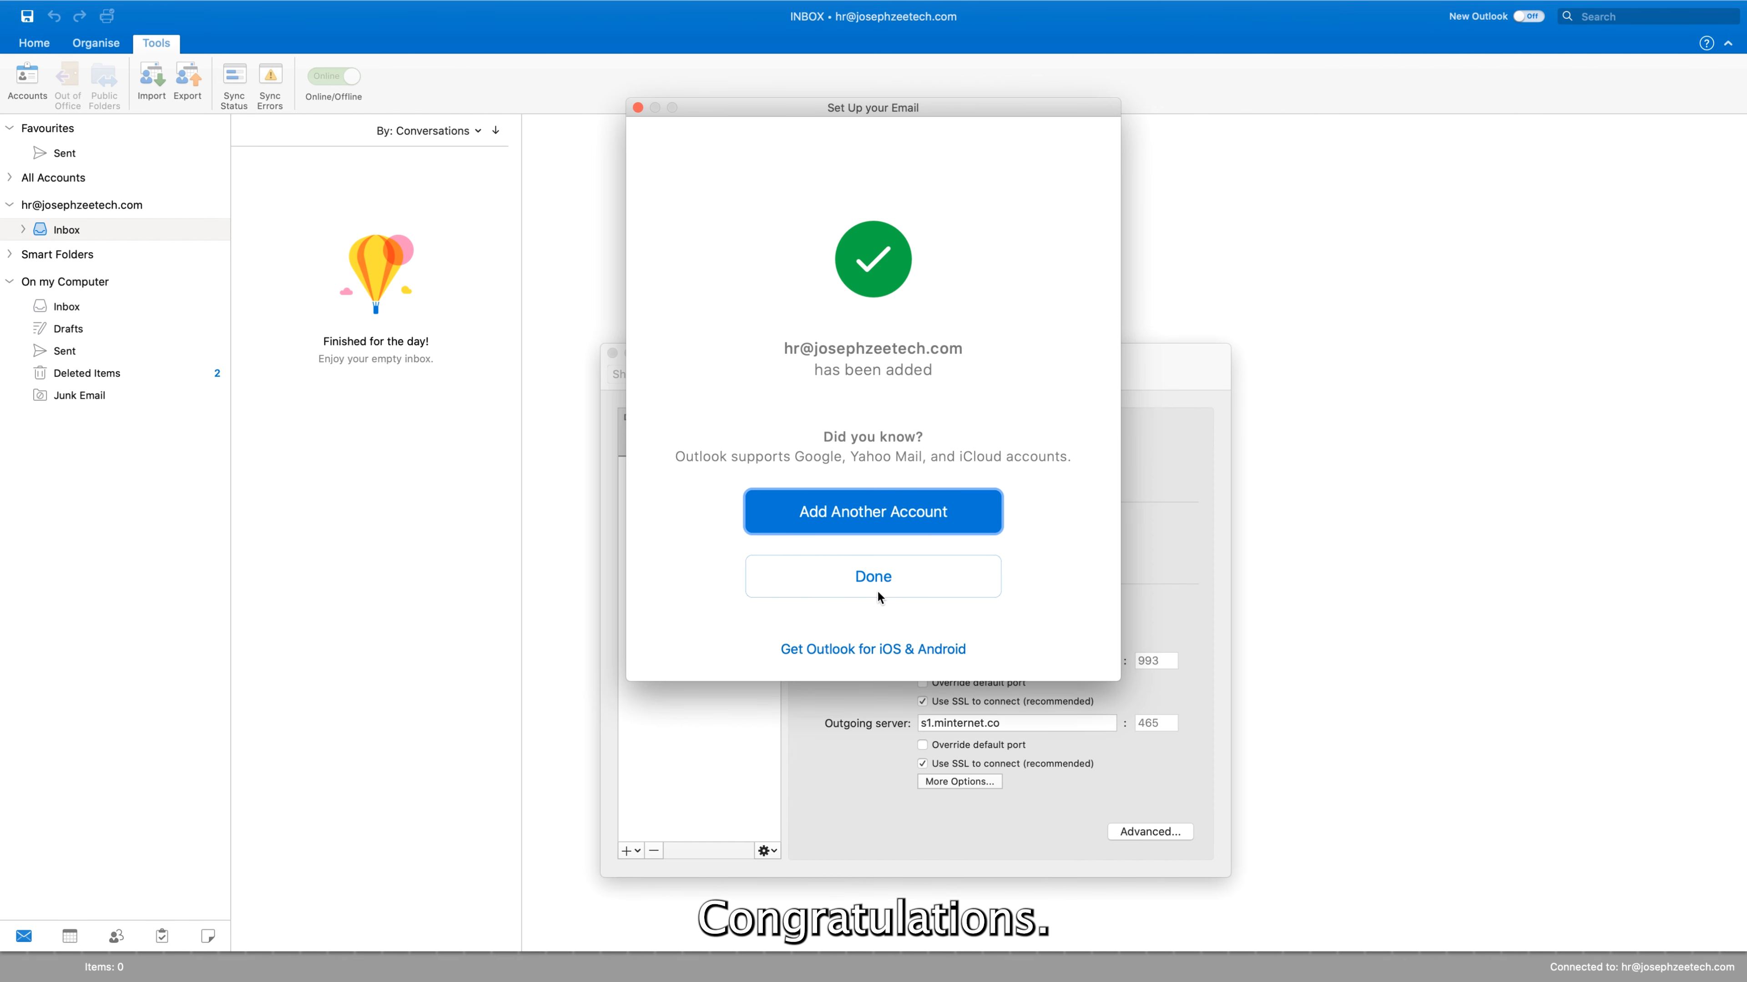
click(877, 590)
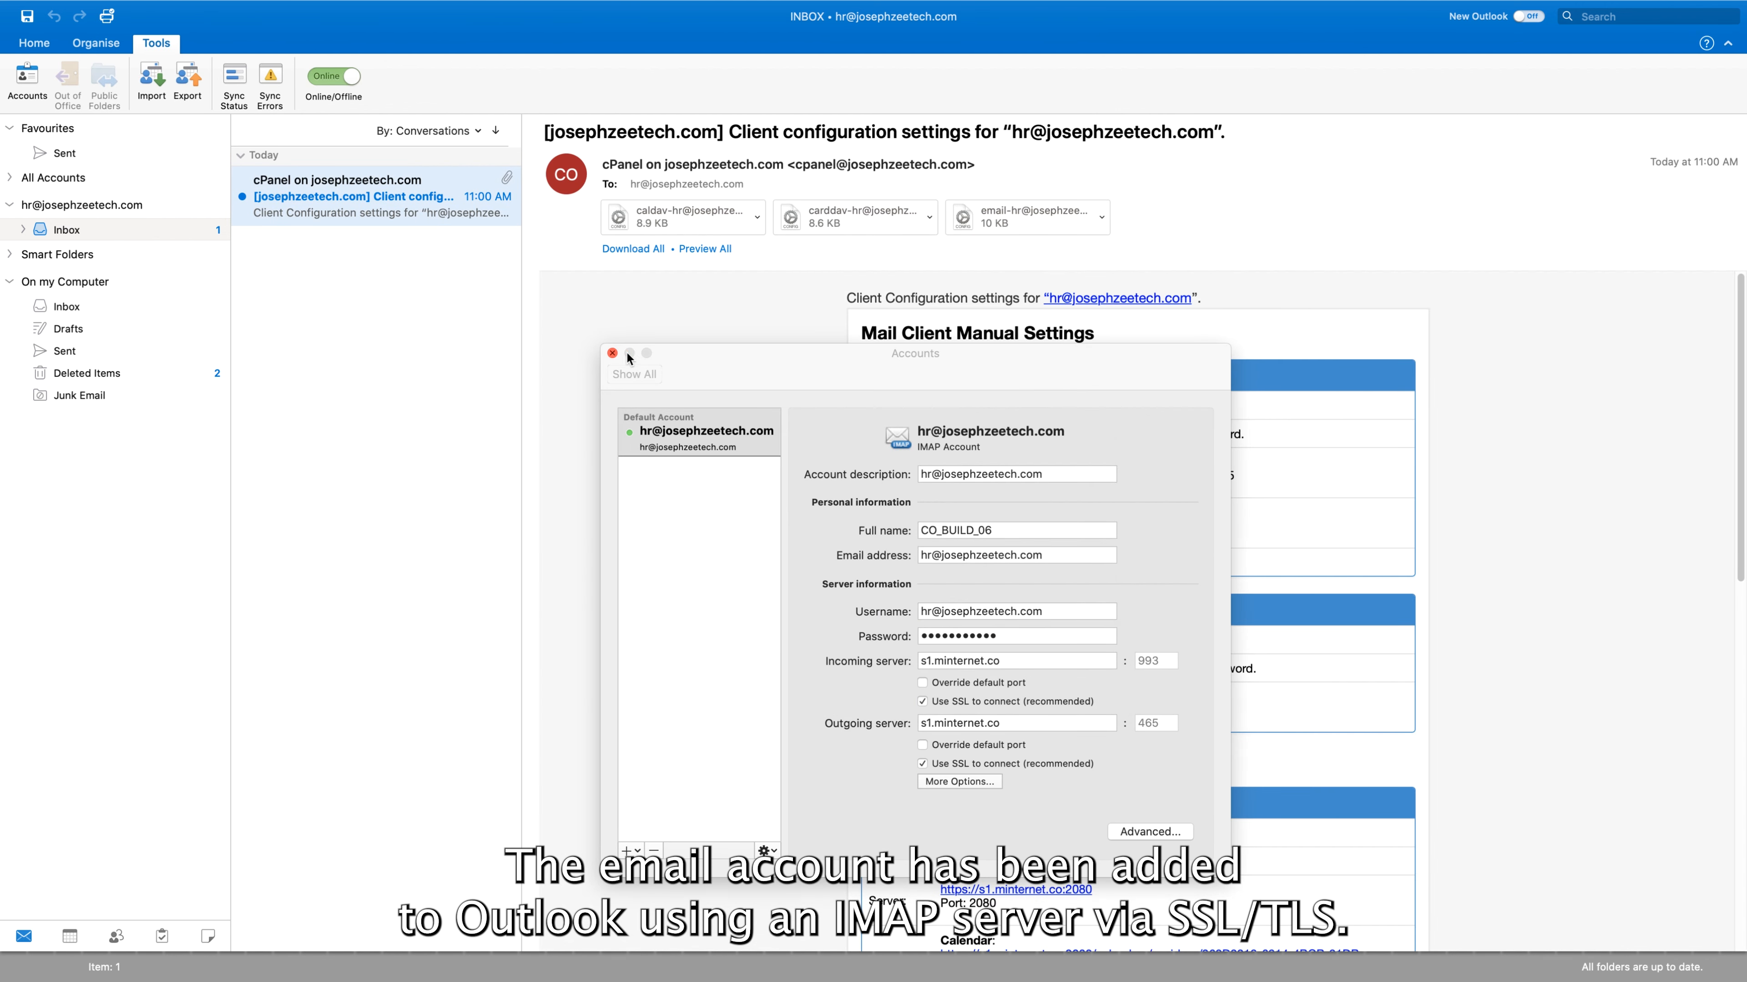
click(612, 353)
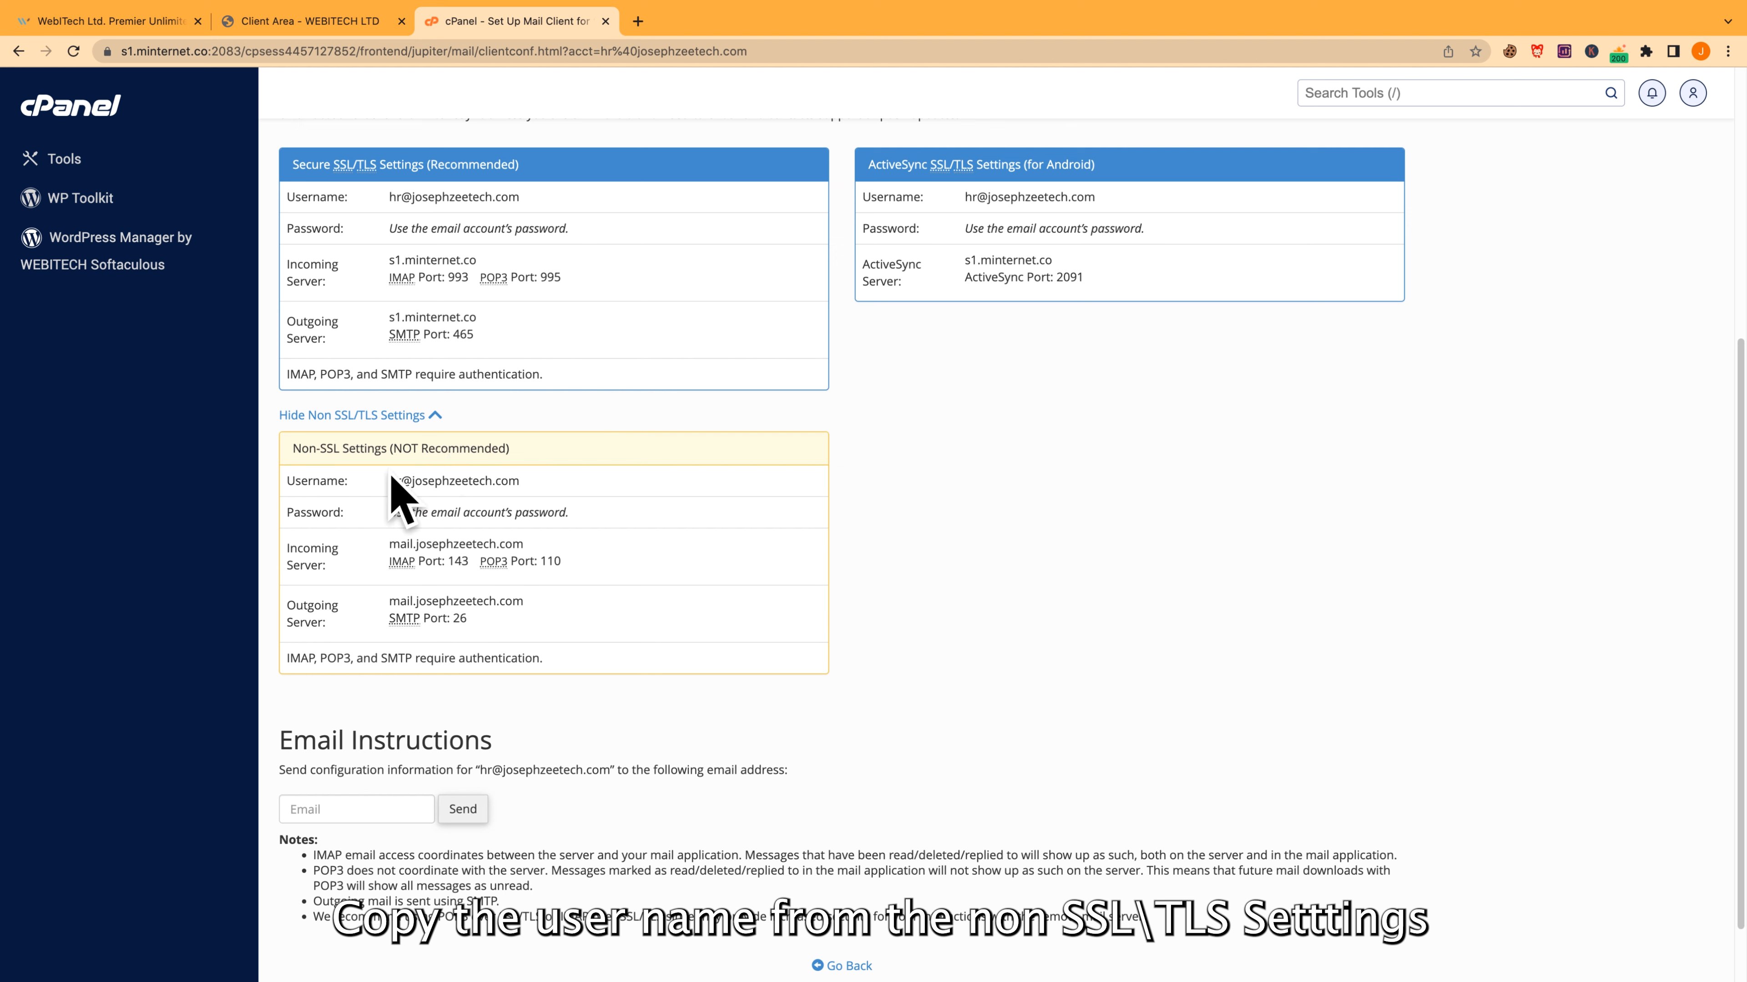
Start a second Outlook IMAP account using the hr address and enter the account password
drag(520, 481, 388, 482)
key(super+c)
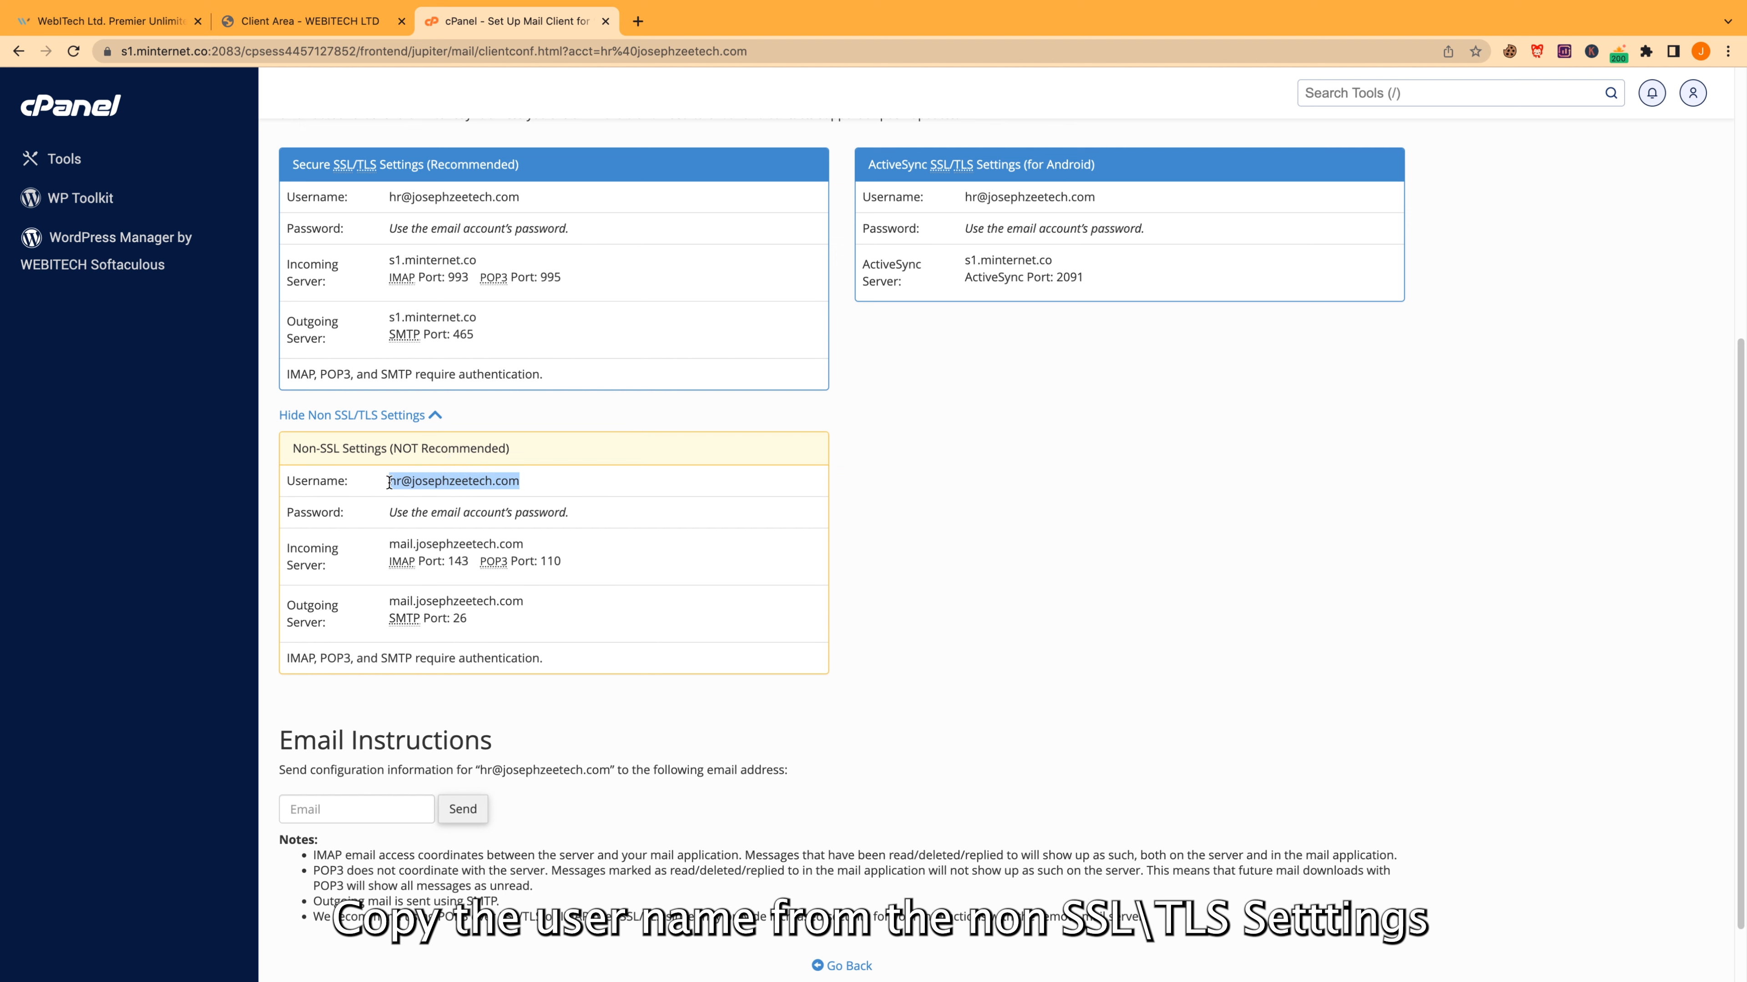
key(super+Tab)
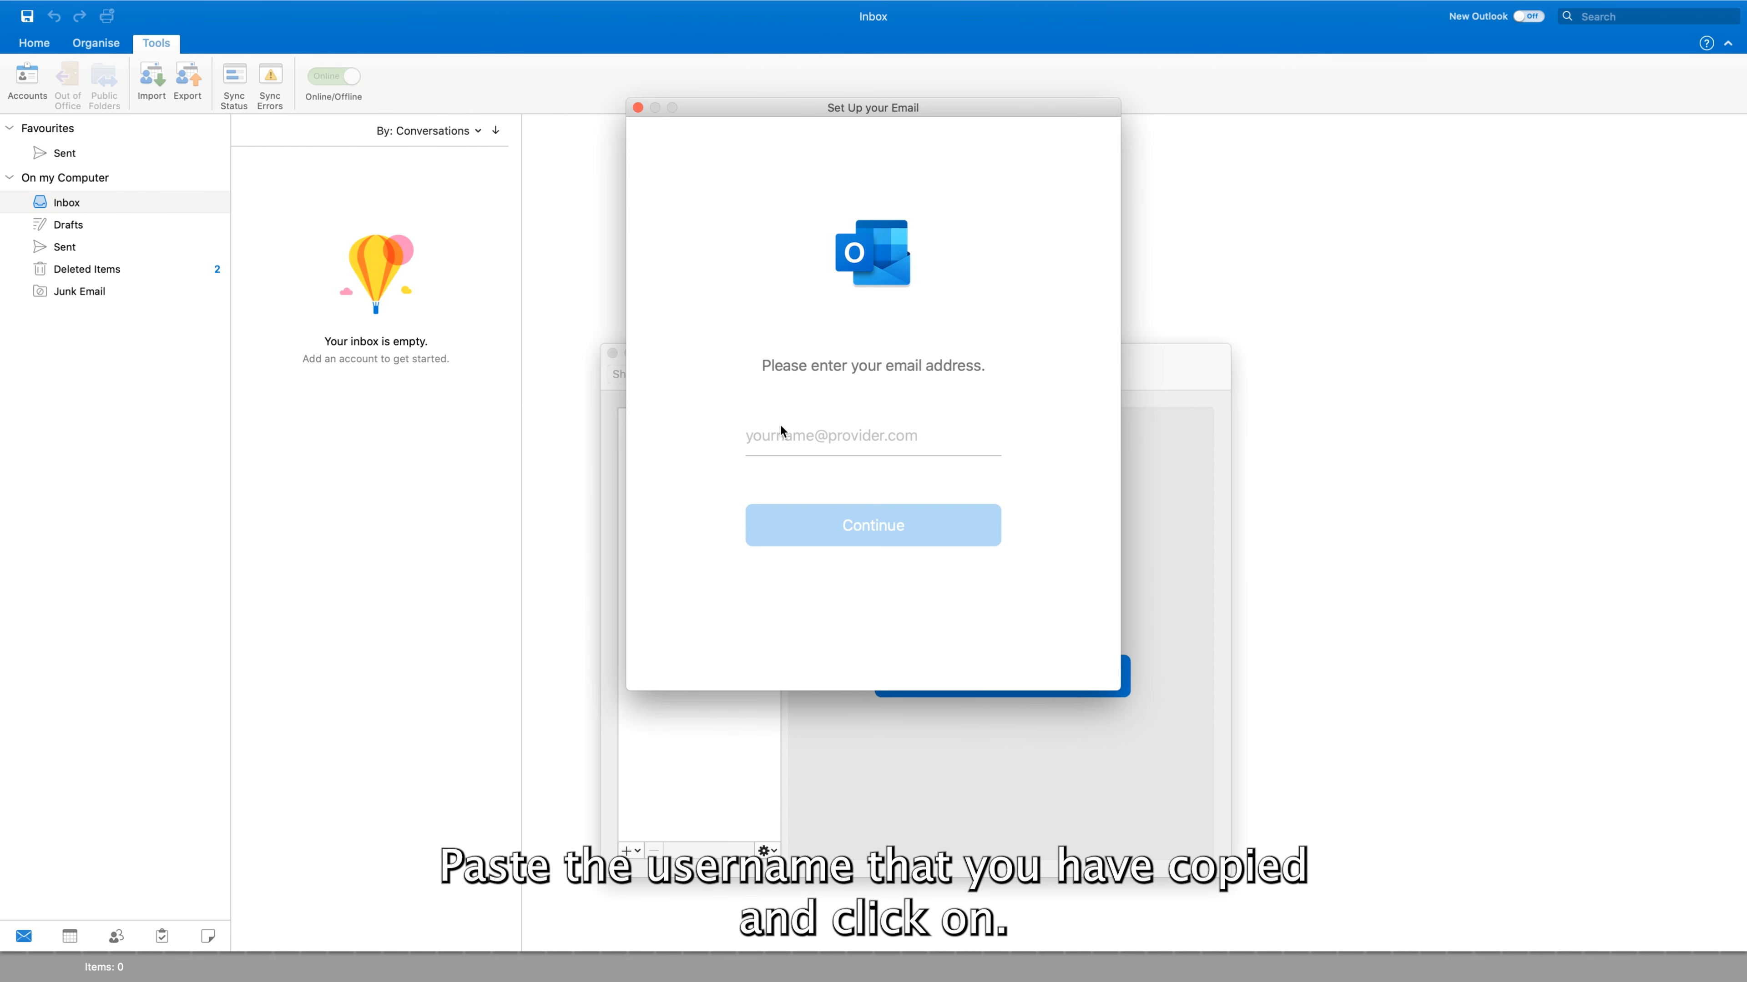
key(super+v)
click(760, 520)
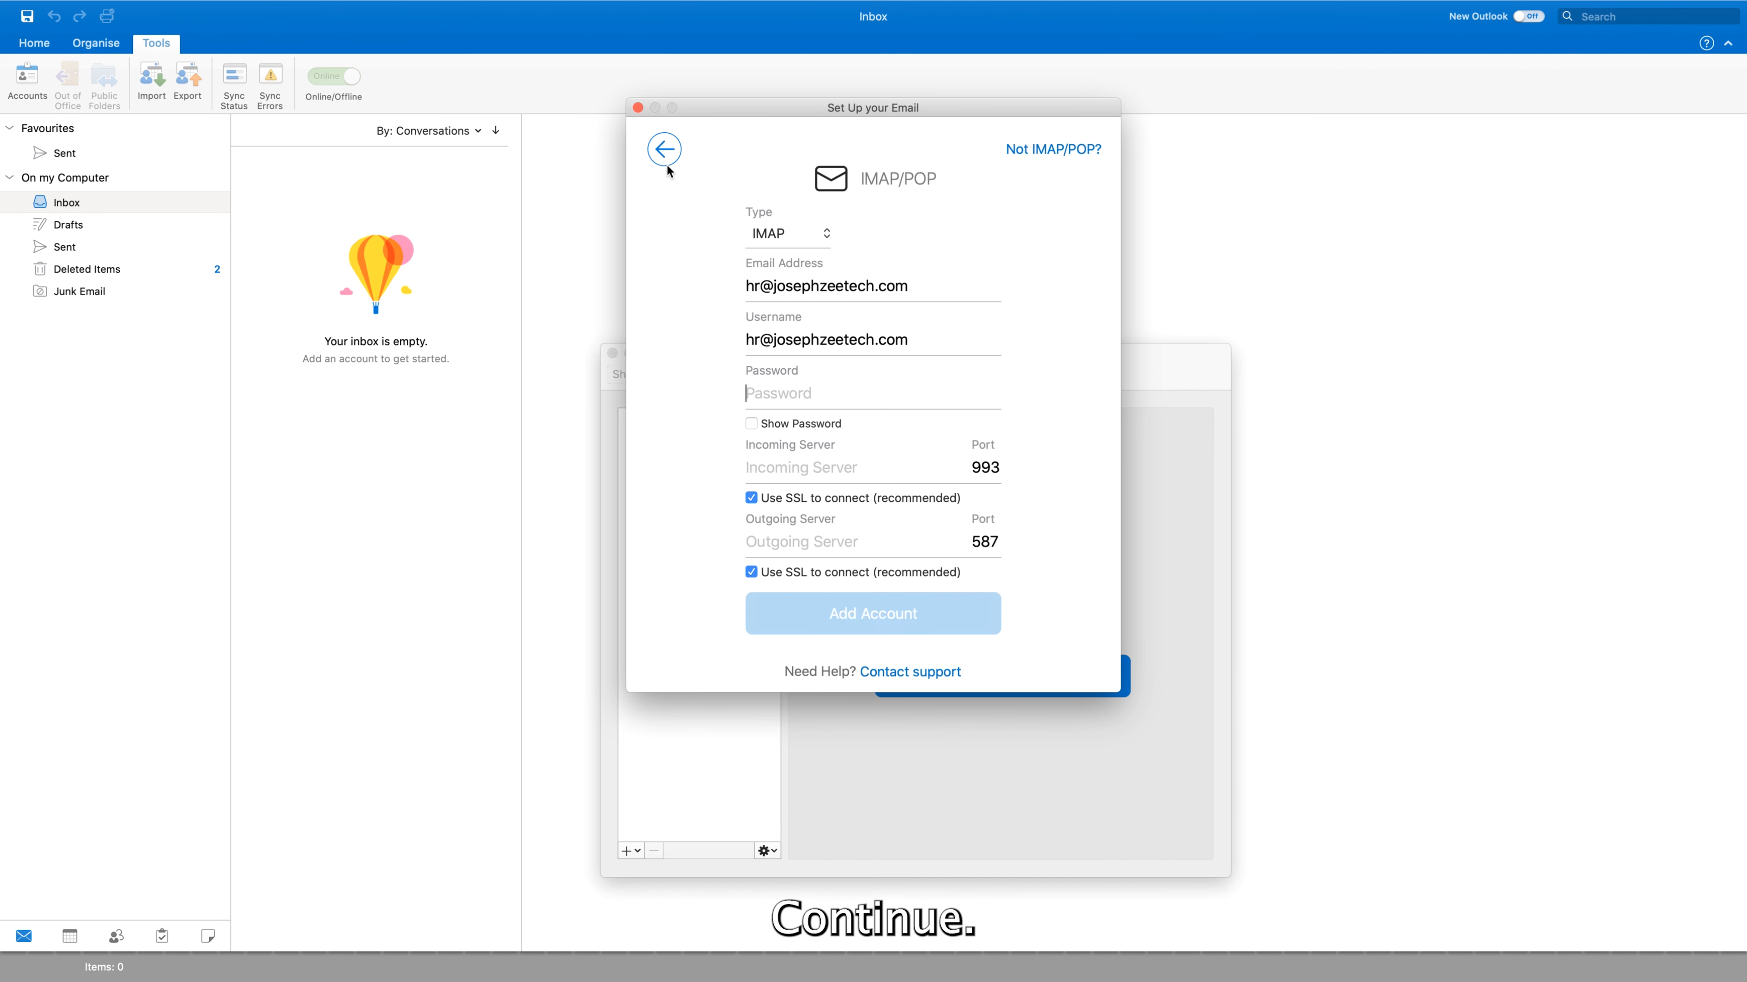
click(806, 244)
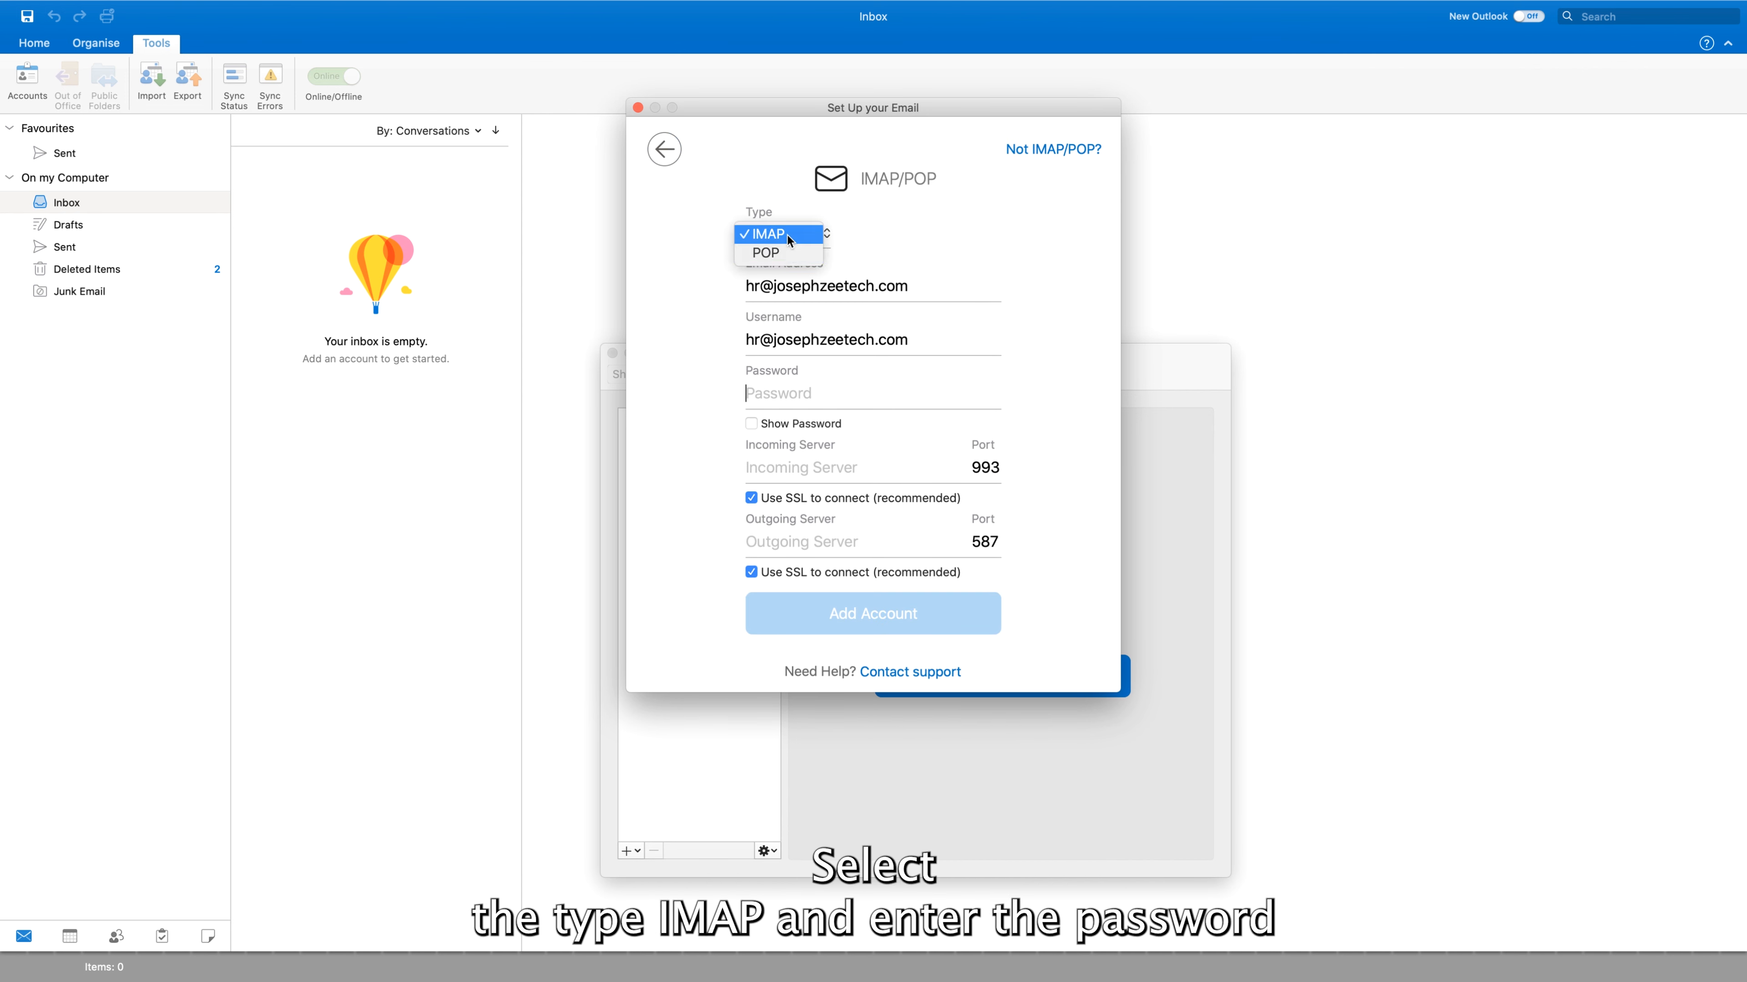
click(768, 234)
text(•••••••••••)
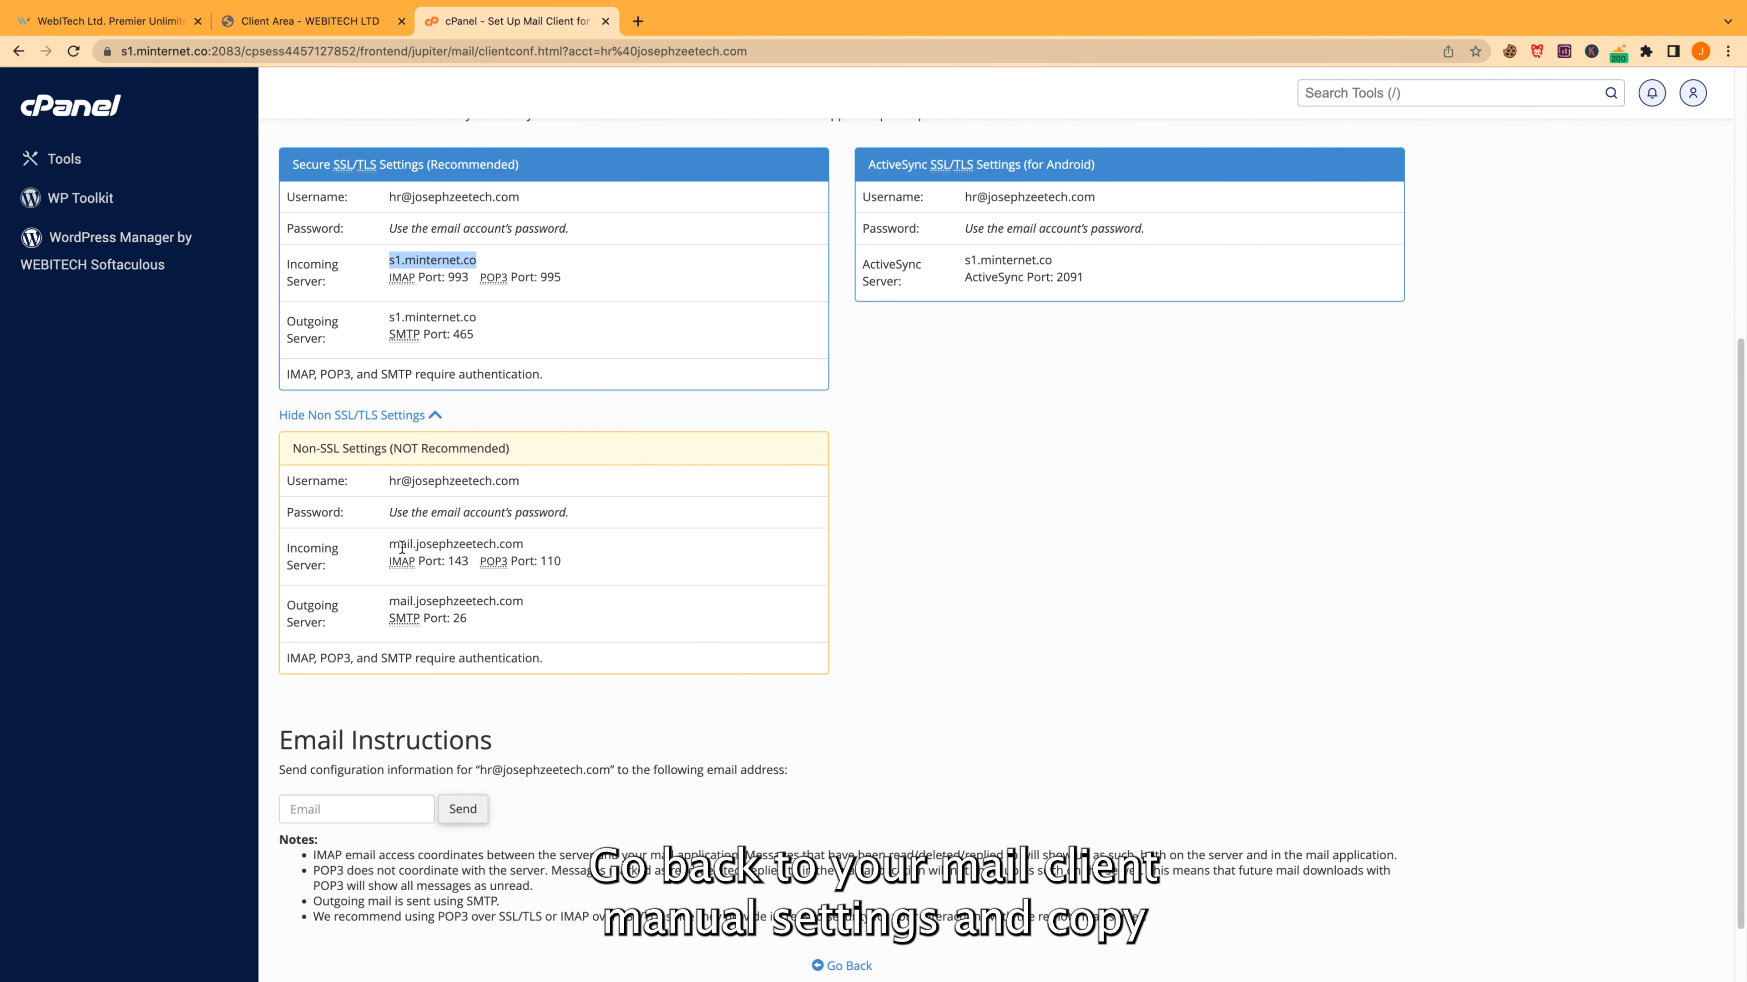
drag(390, 544, 523, 544)
key(super+c)
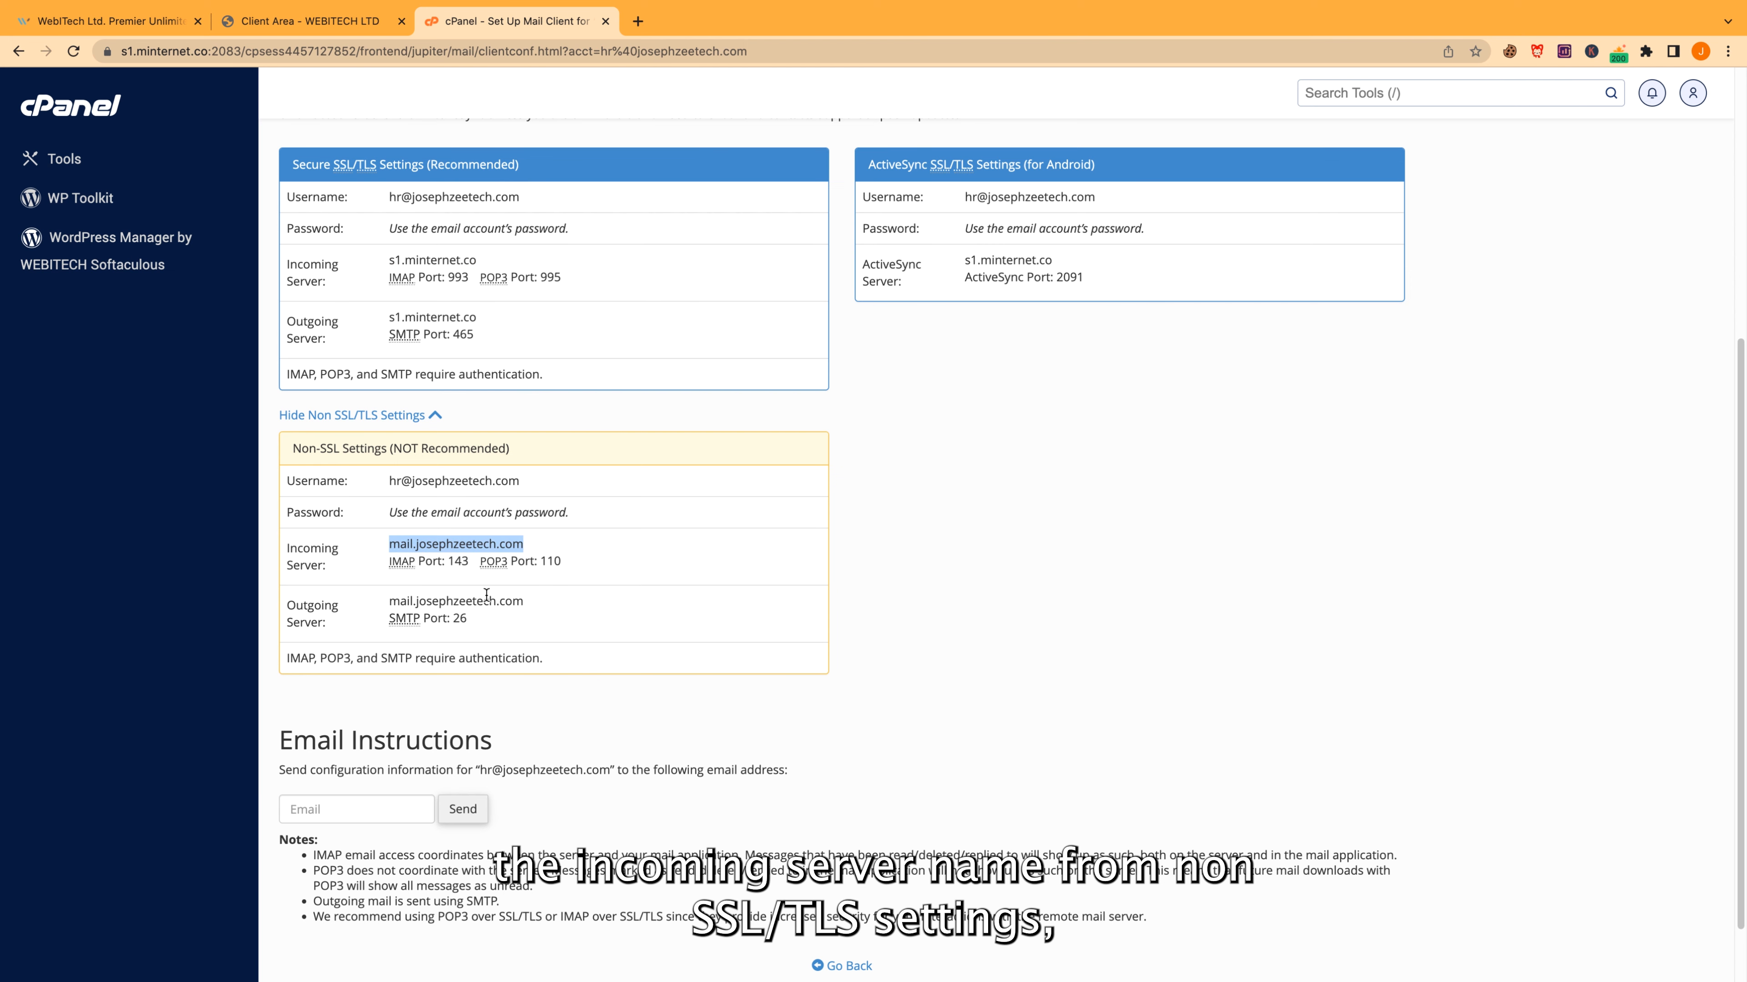
key(super+Tab)
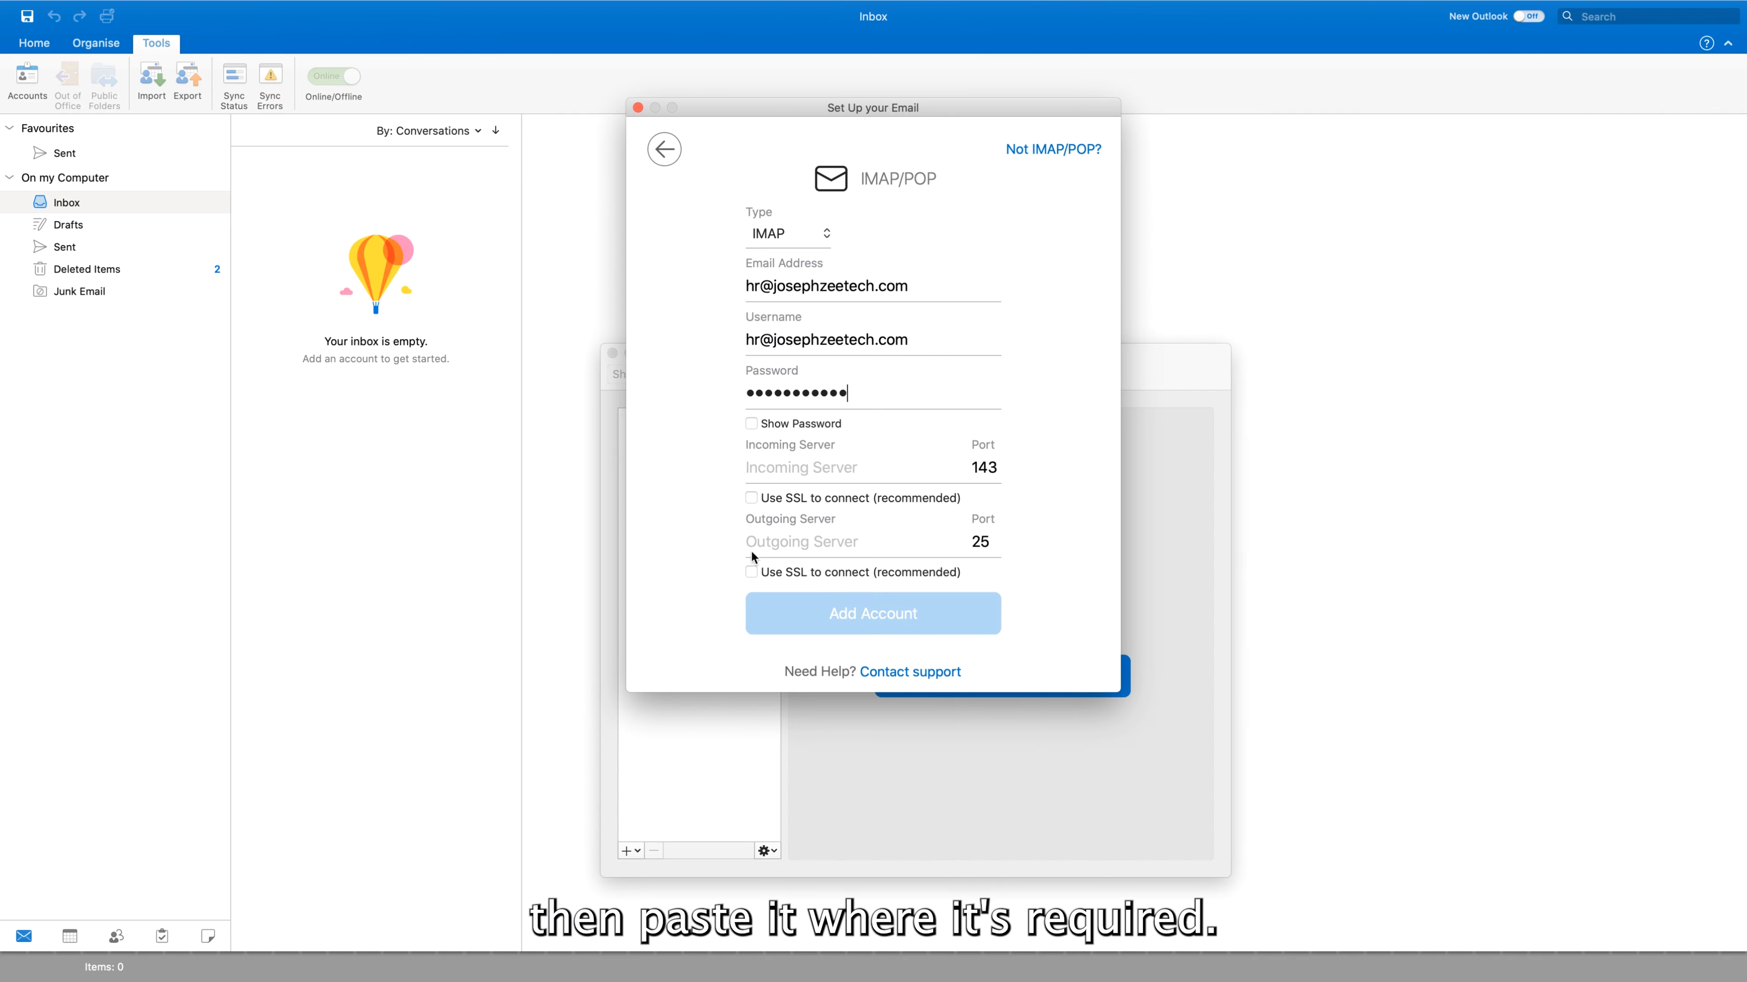
key(super+v)
click(783, 538)
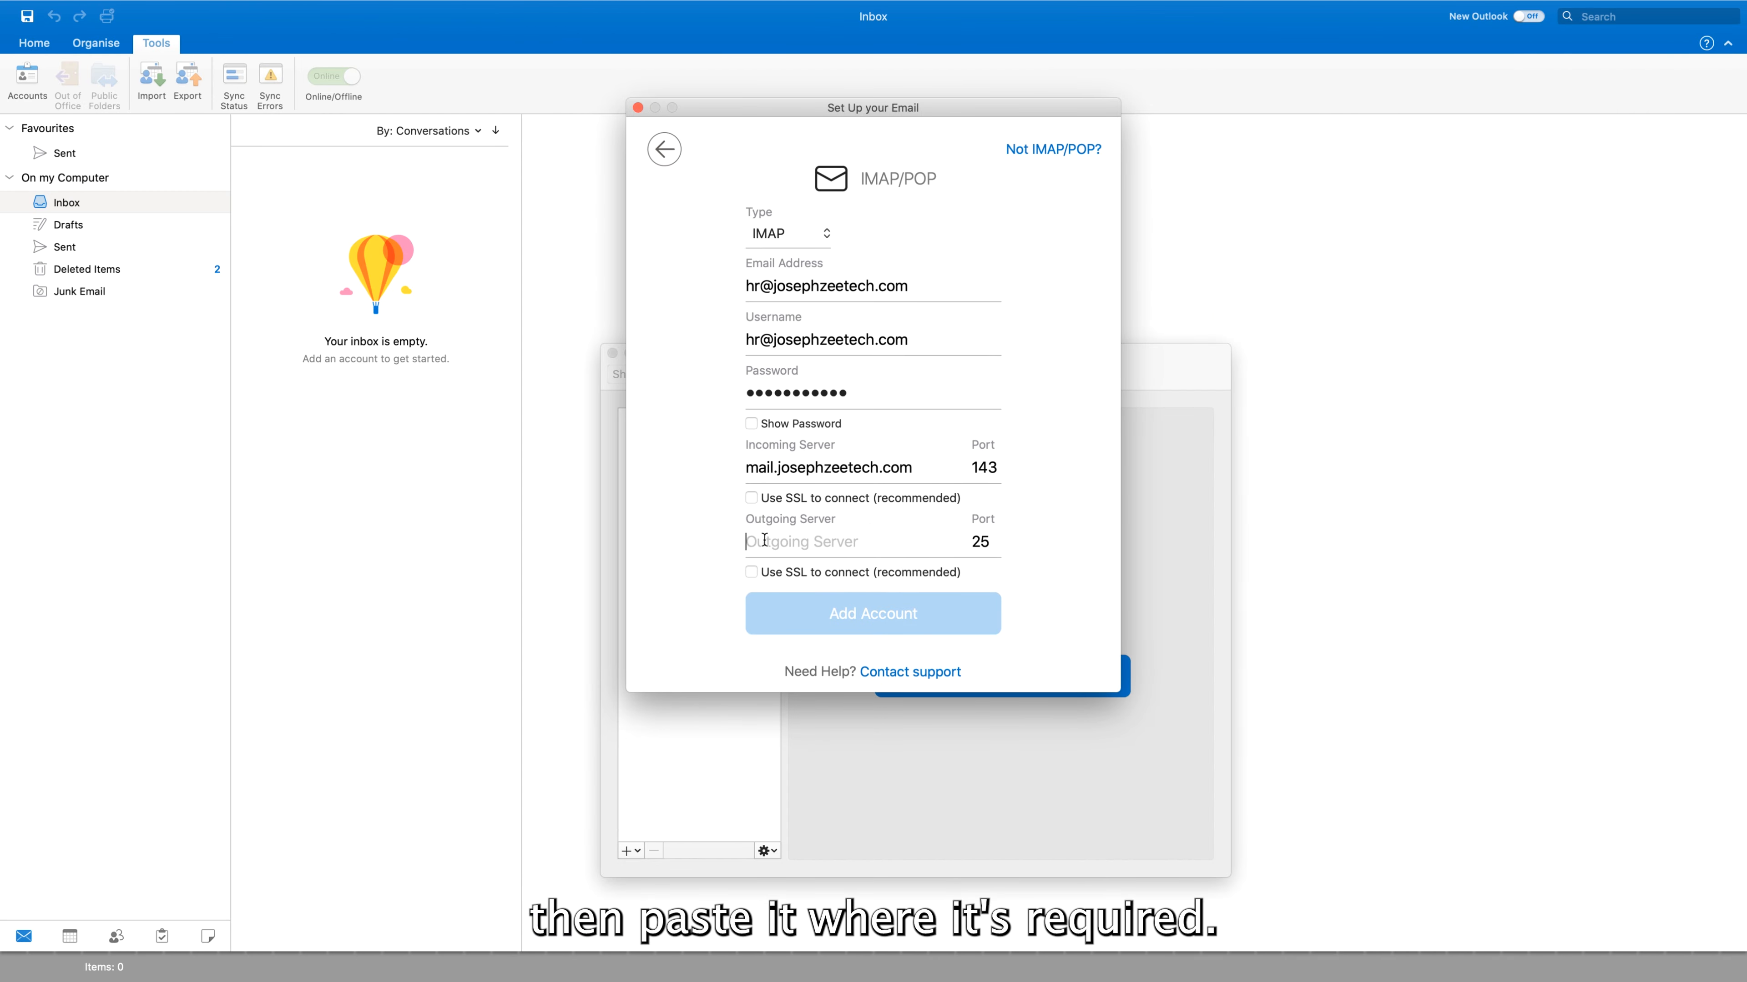
key(super+v)
Use incoming port 143 and outgoing port 26 with SSL off, then add the account
key(super+Tab)
double_click(461, 563)
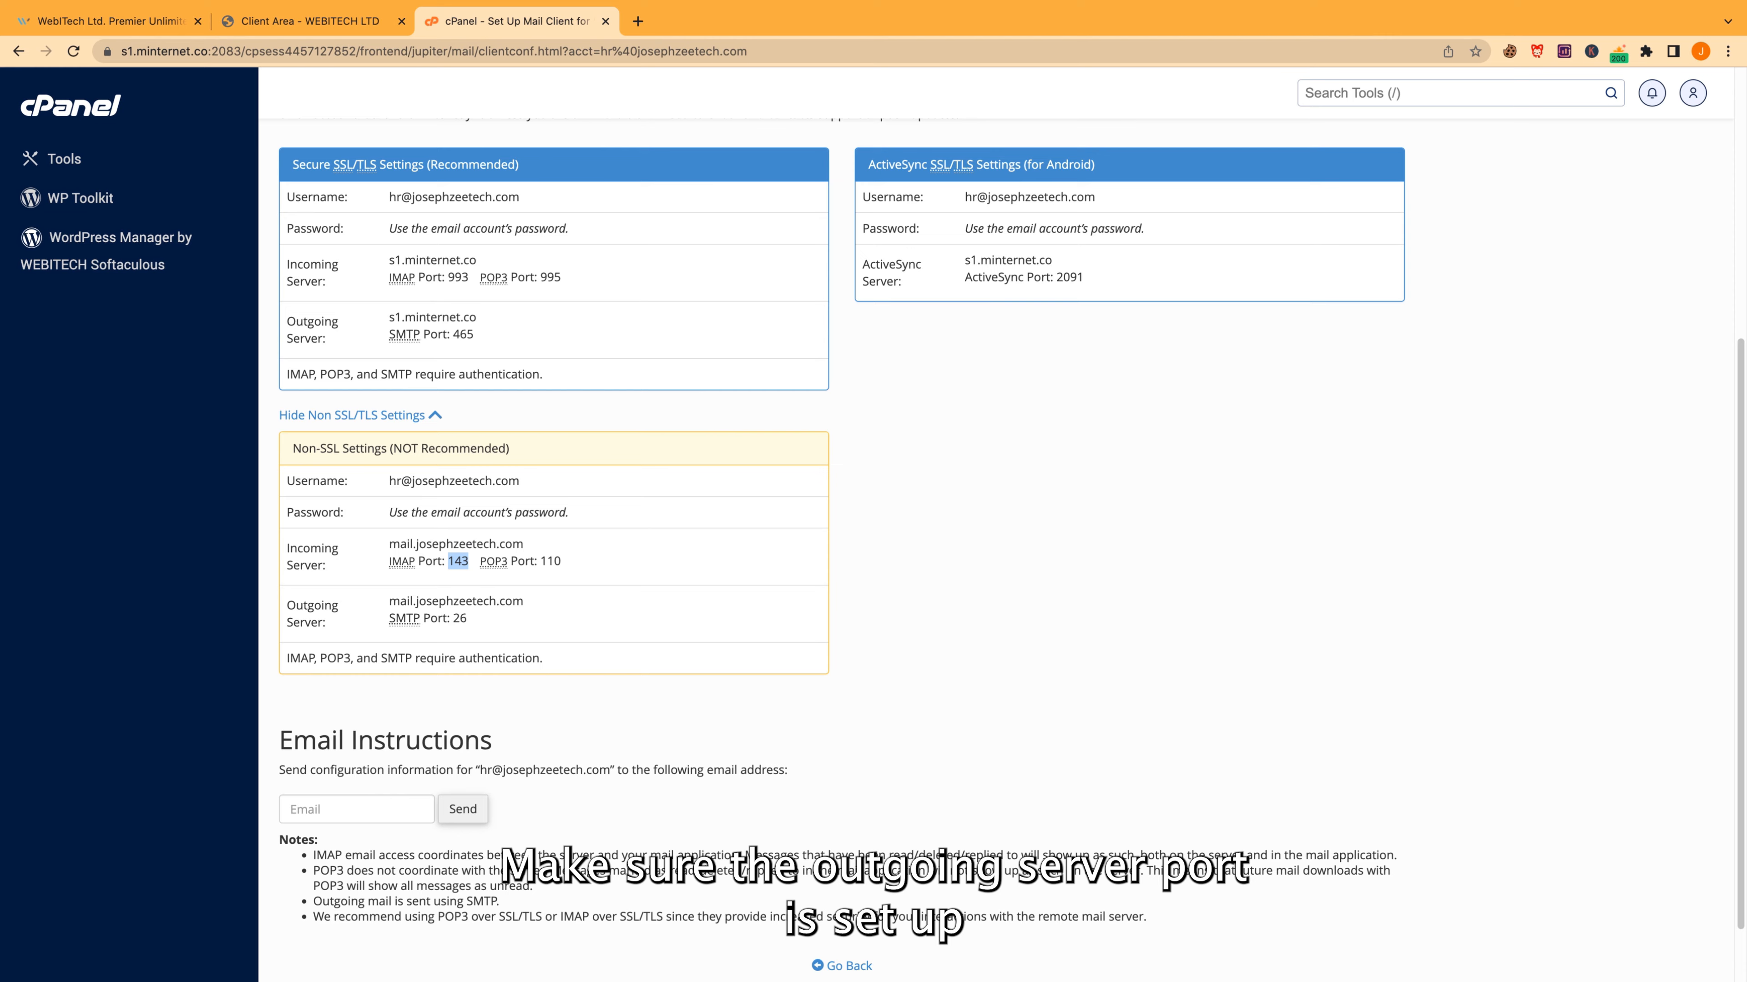
key(super+Tab)
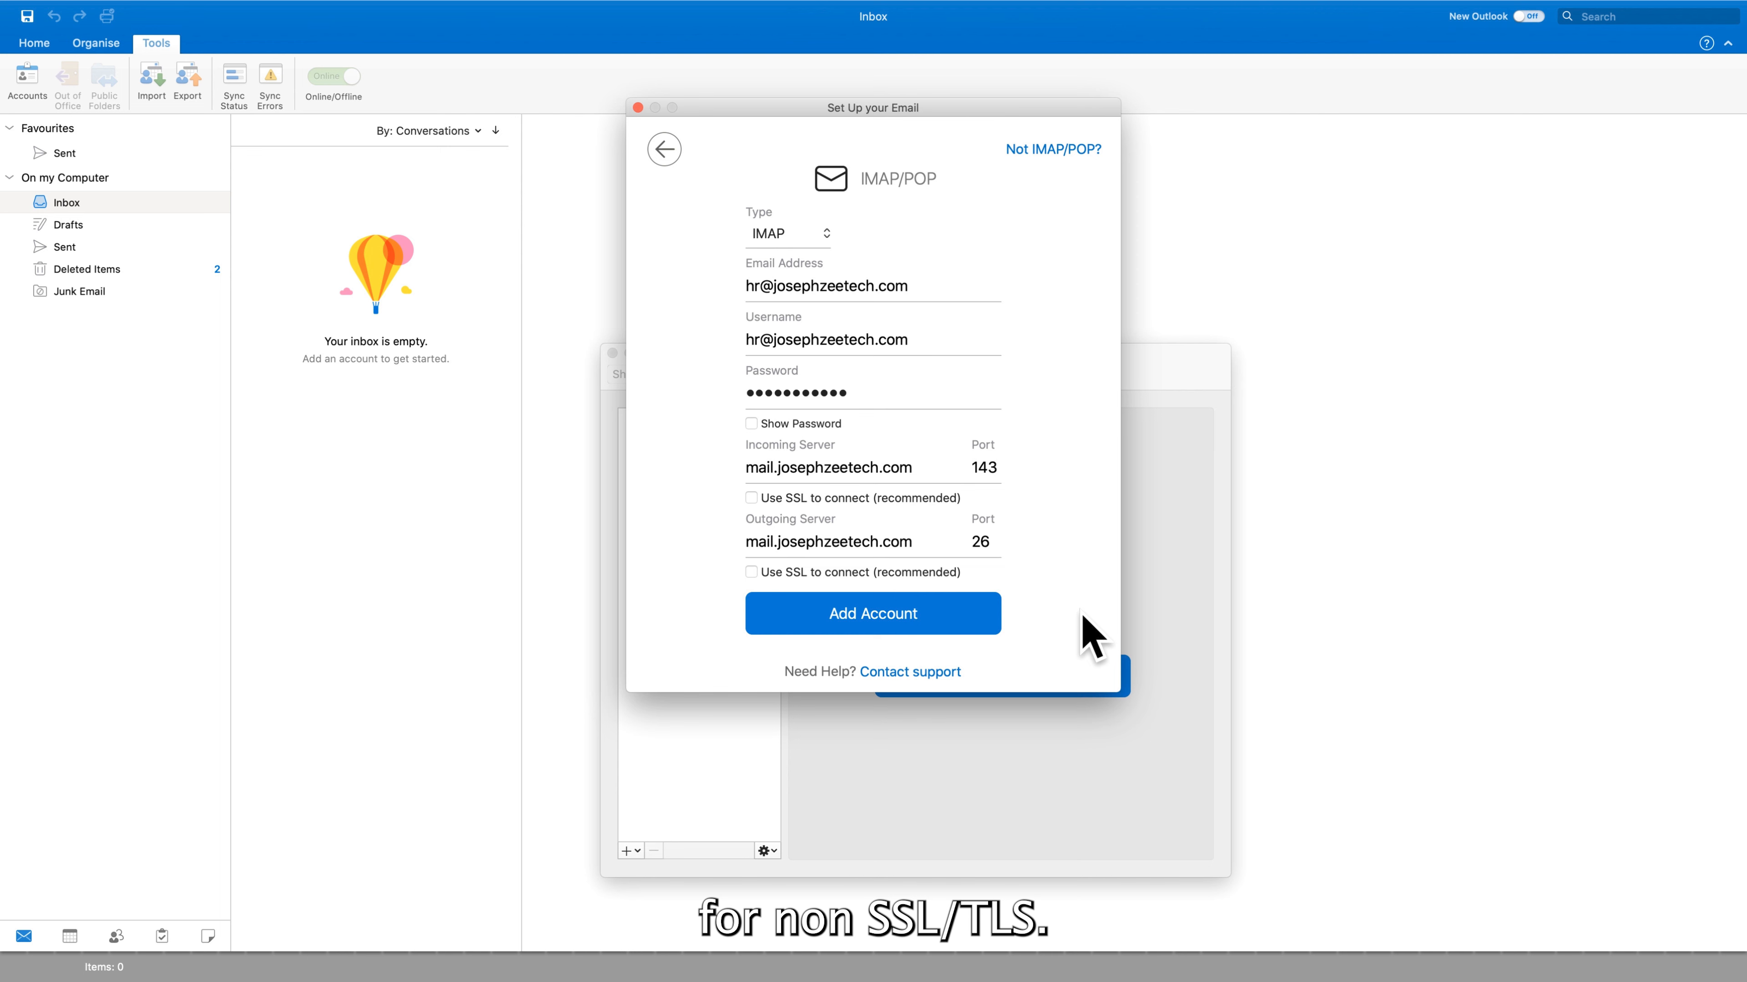
click(917, 606)
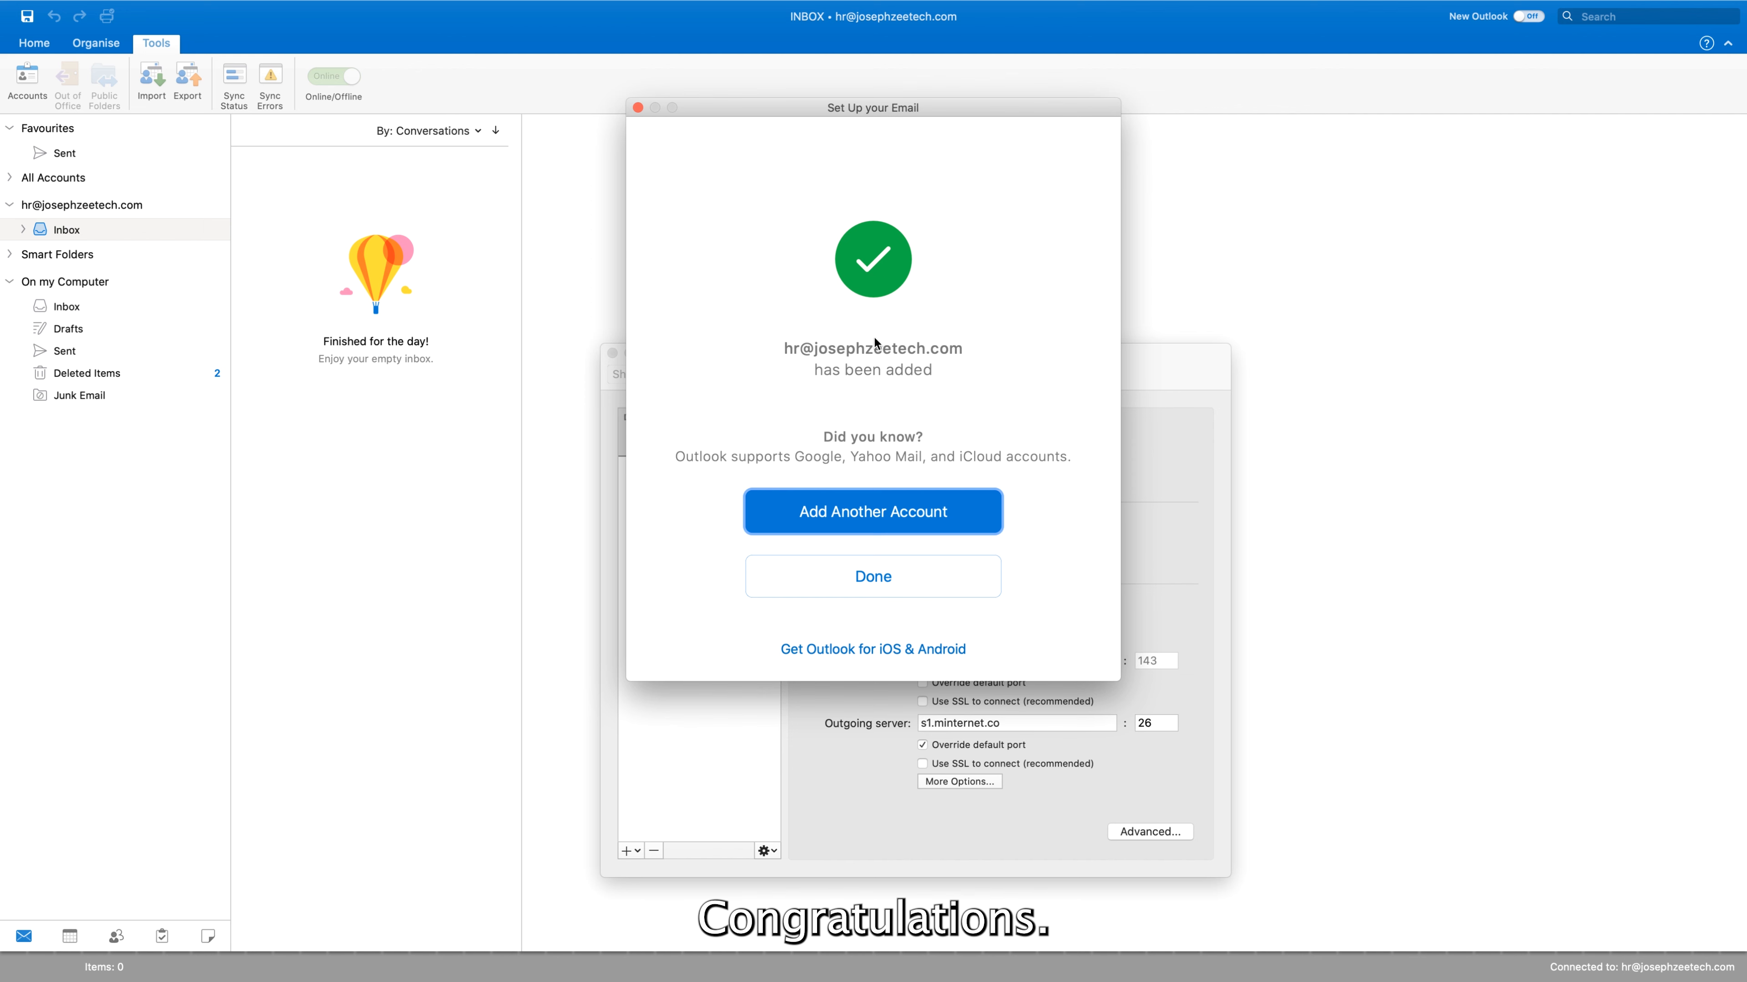
Dismiss the success screen and close the Accounts window to read the cPanel configuration message in the inbox
click(884, 586)
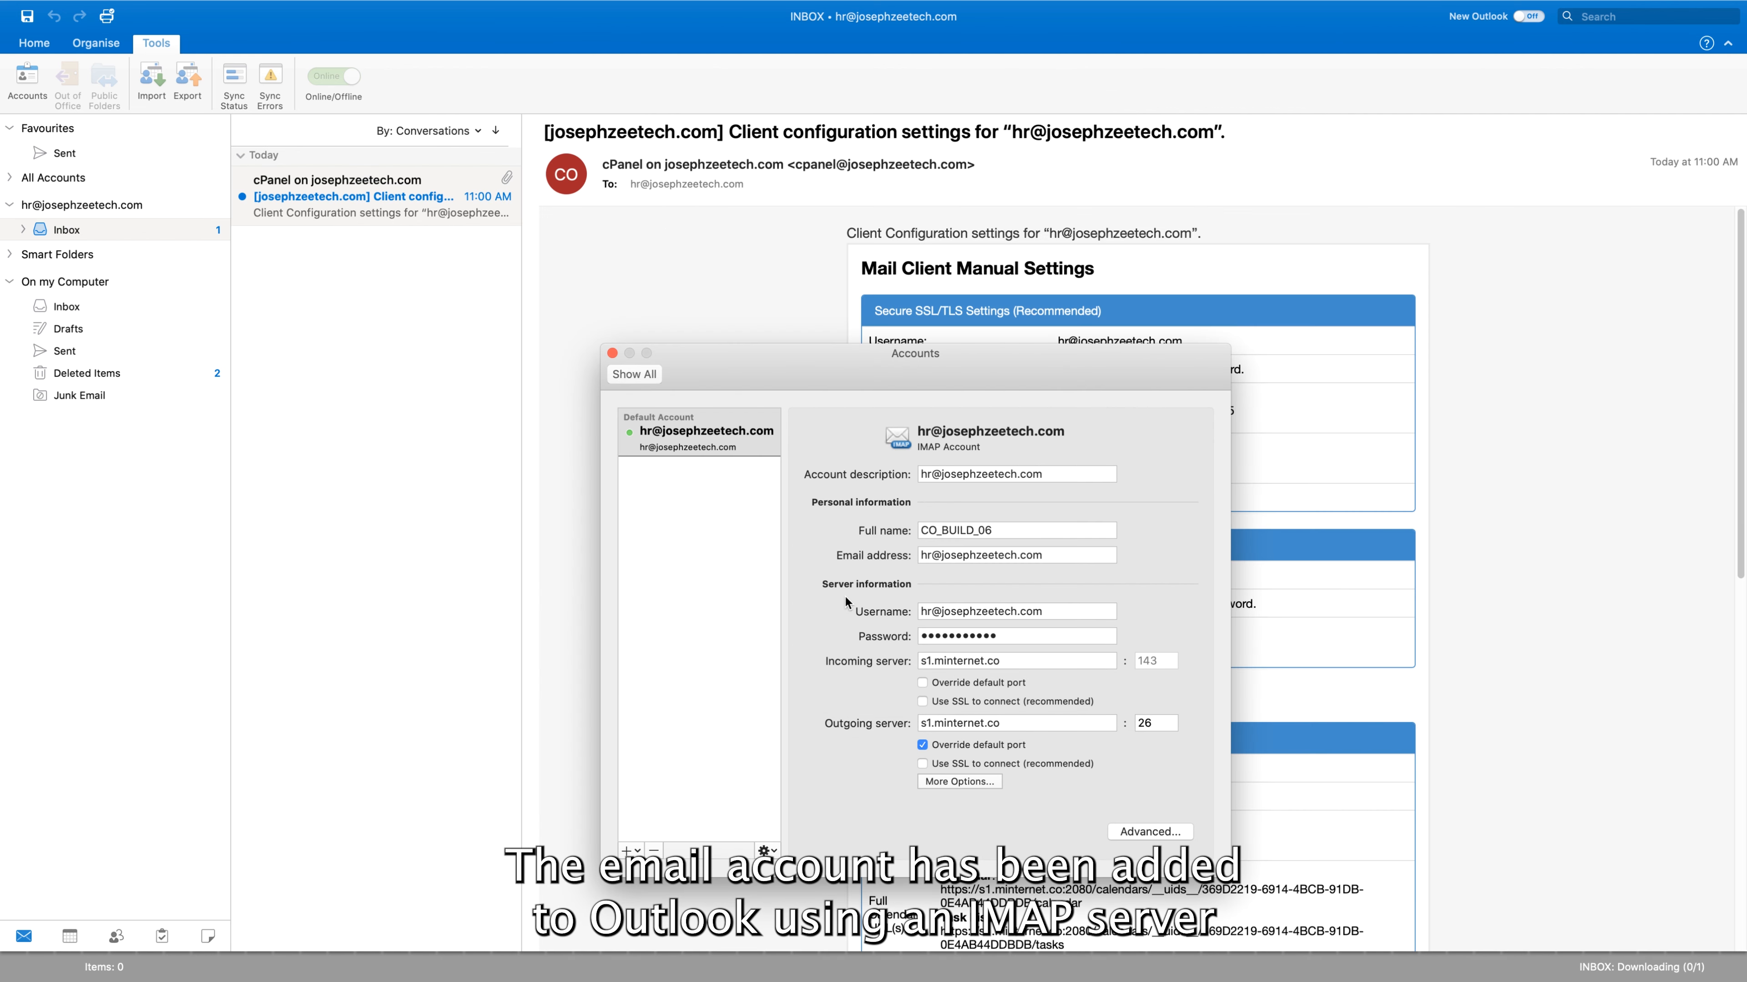
click(612, 353)
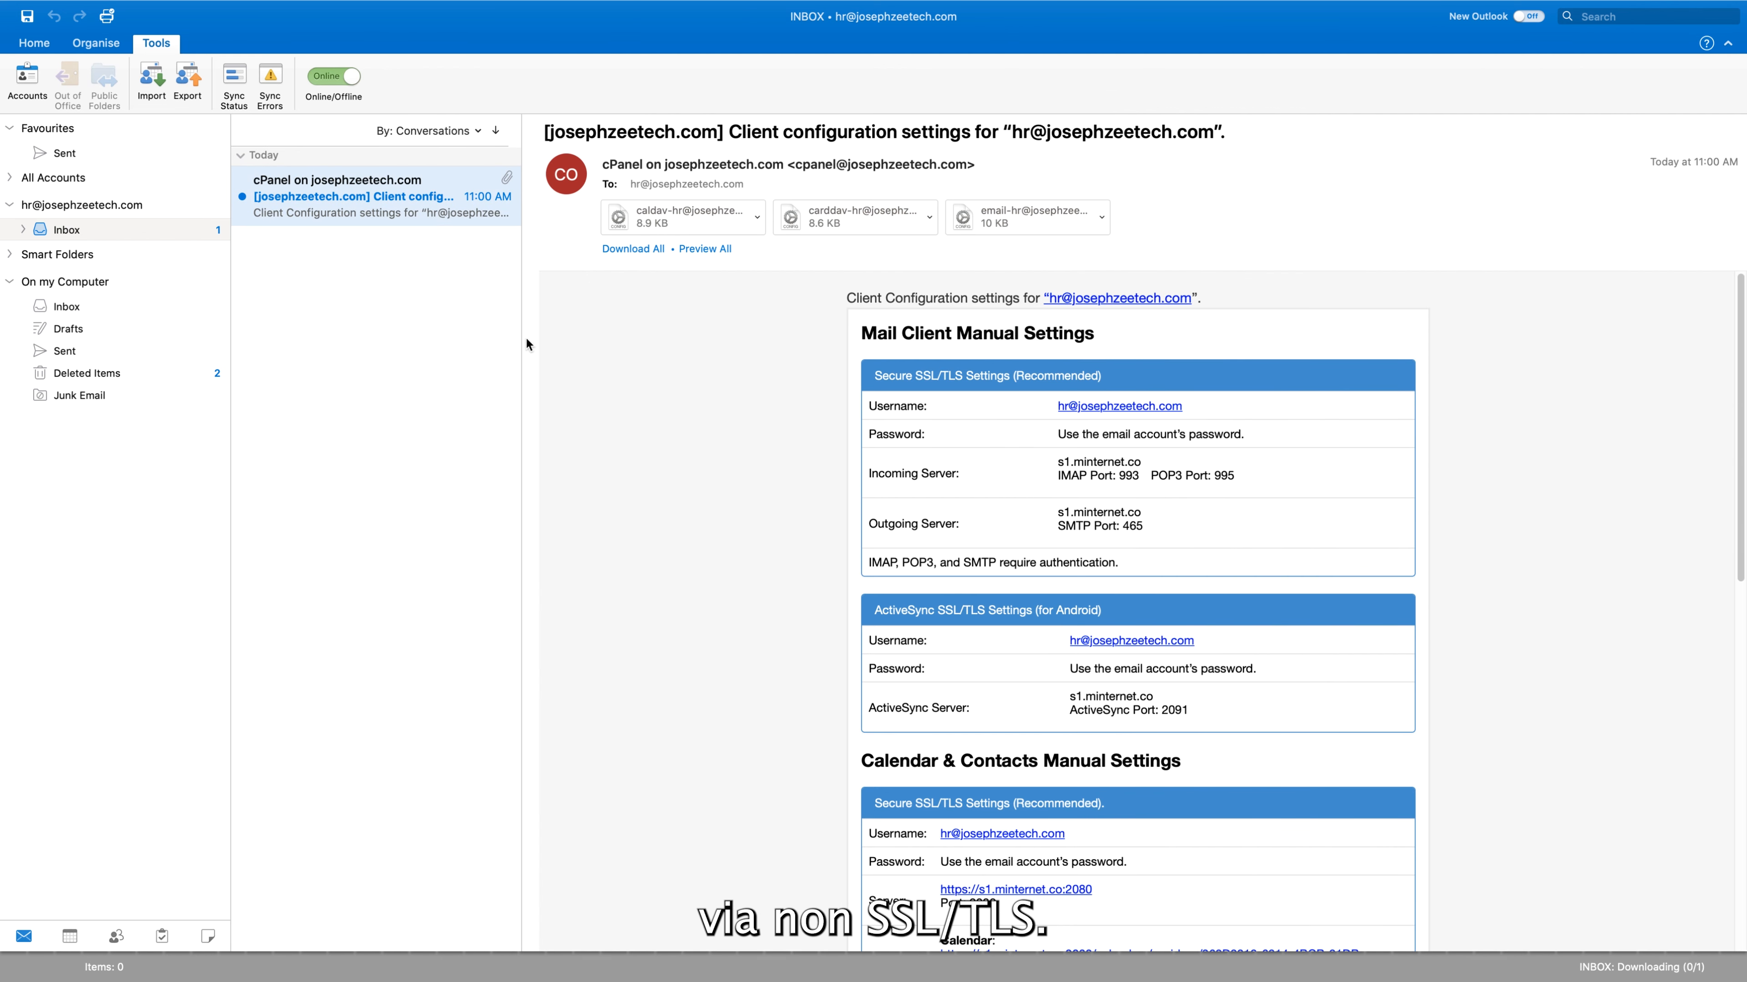
scroll(1269, 485, down, 10)
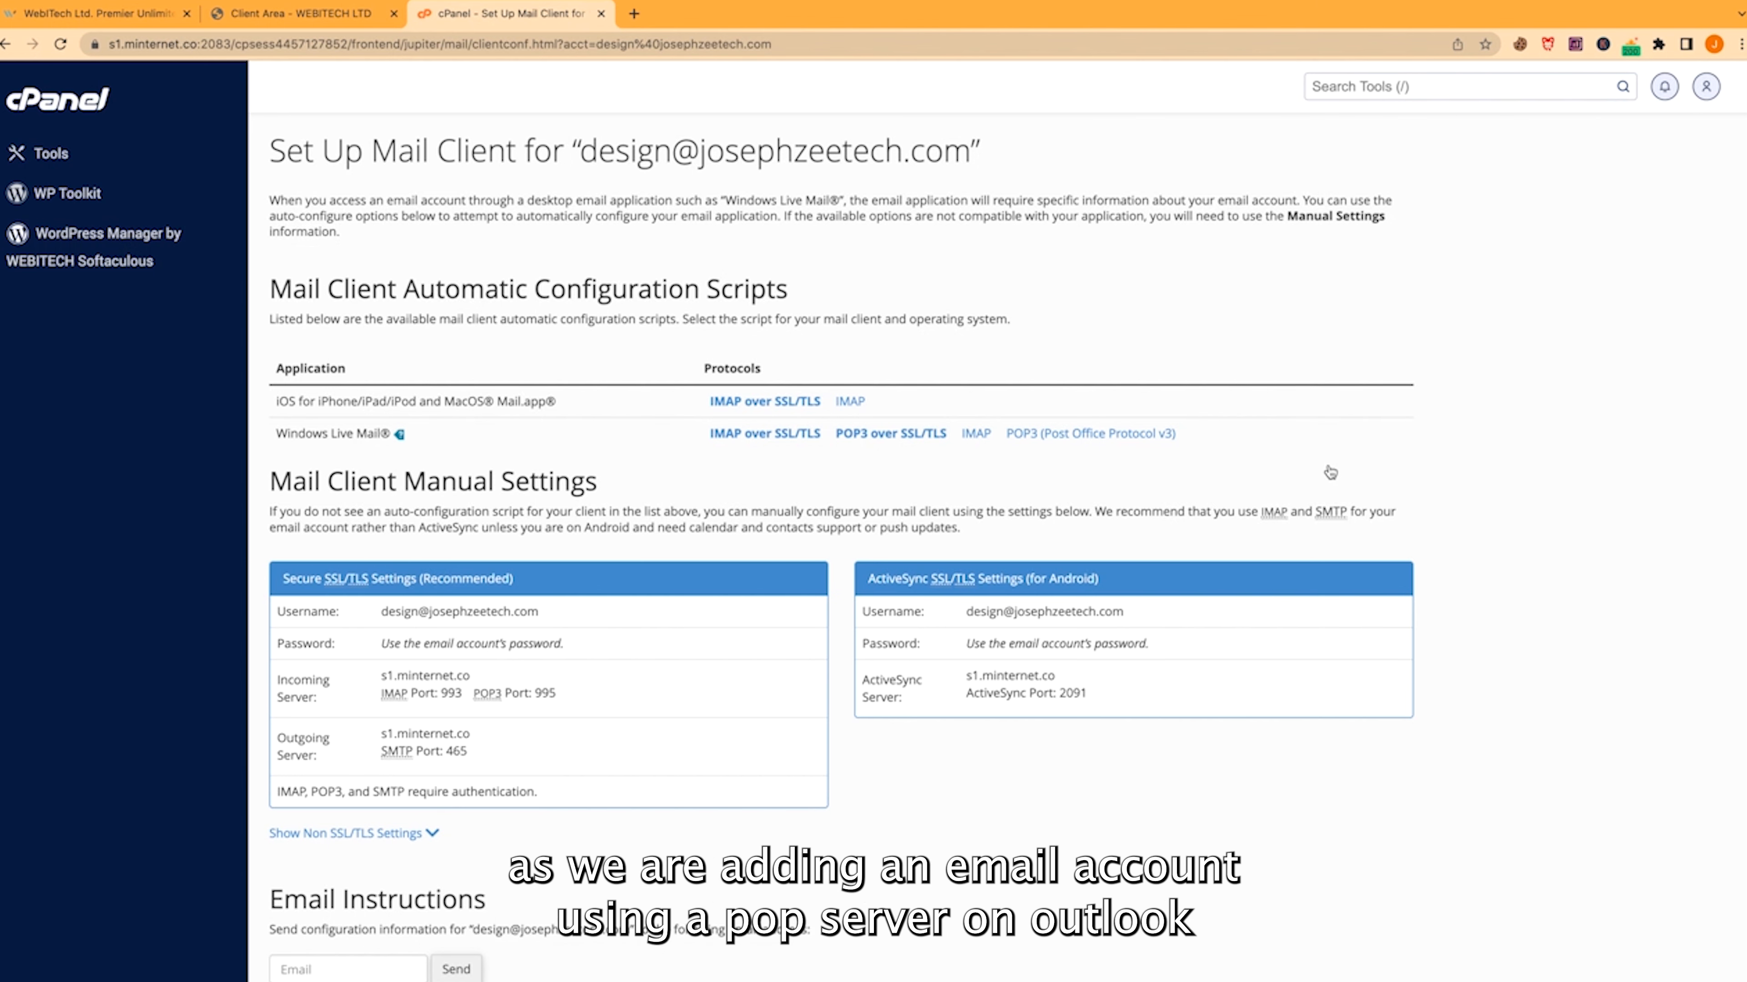
Reveal the design mailbox's non-SSL settings and copy its username over to Outlook
scroll(1330, 473, down, 3)
click(403, 650)
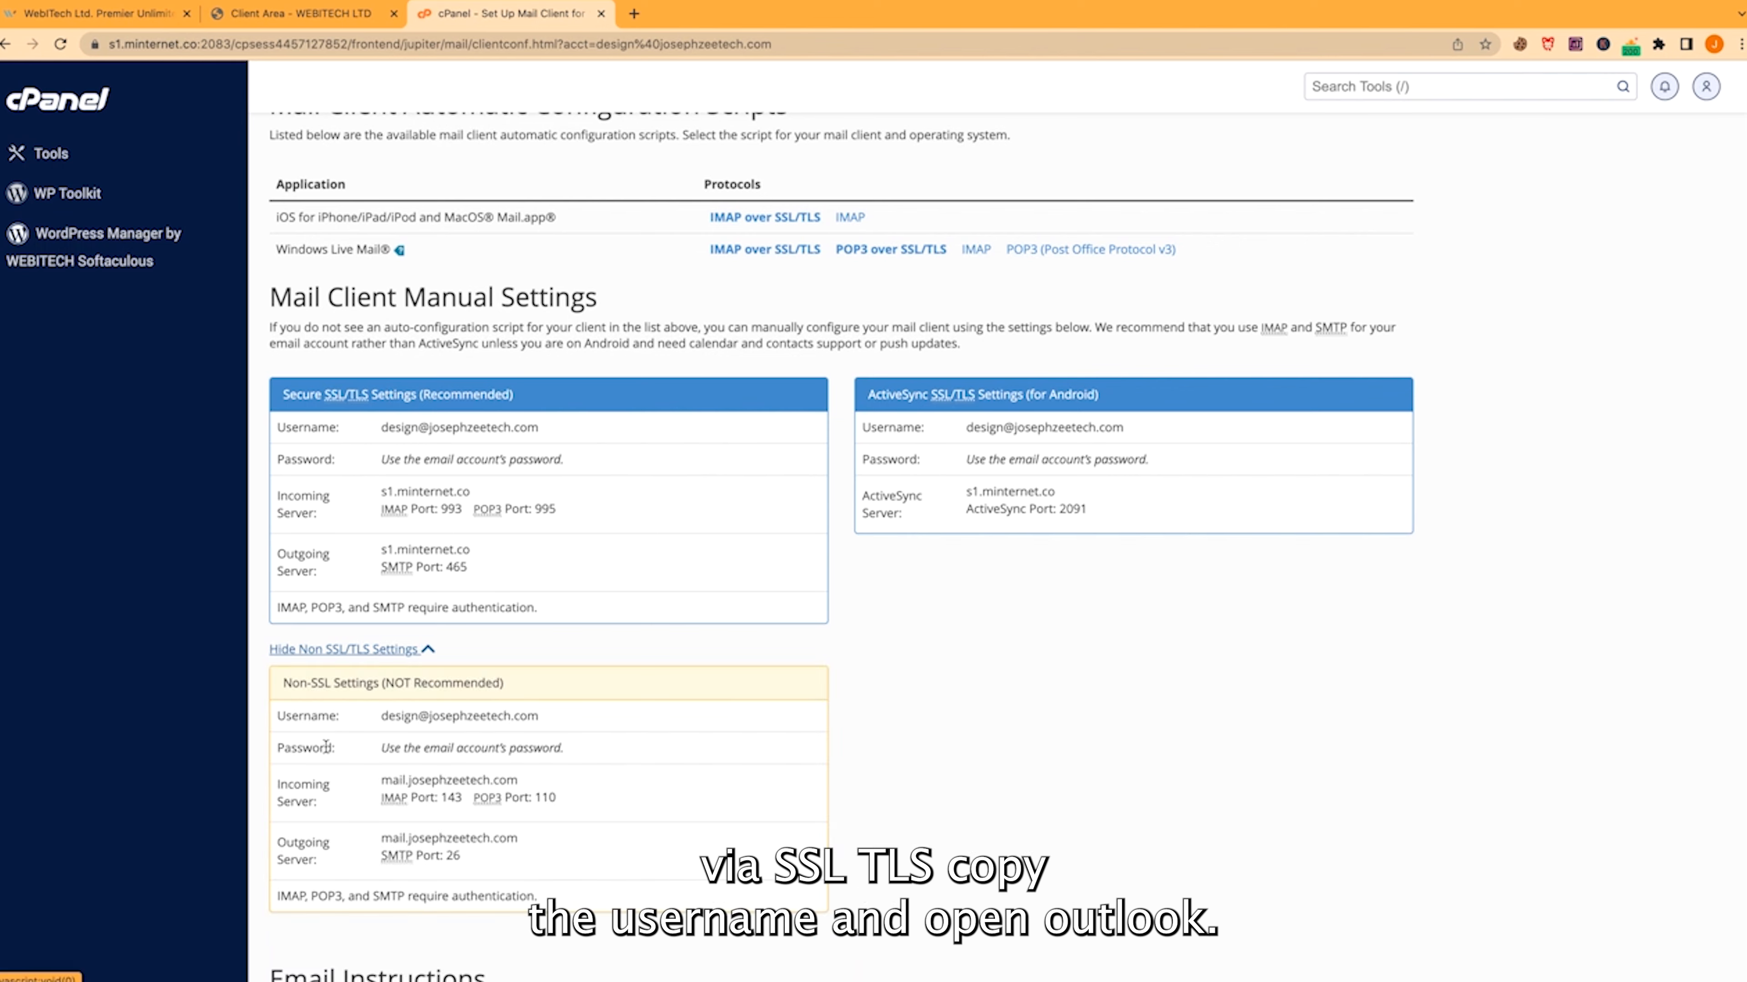
triple_click(386, 427)
key(super+c)
key(ctrl+Up)
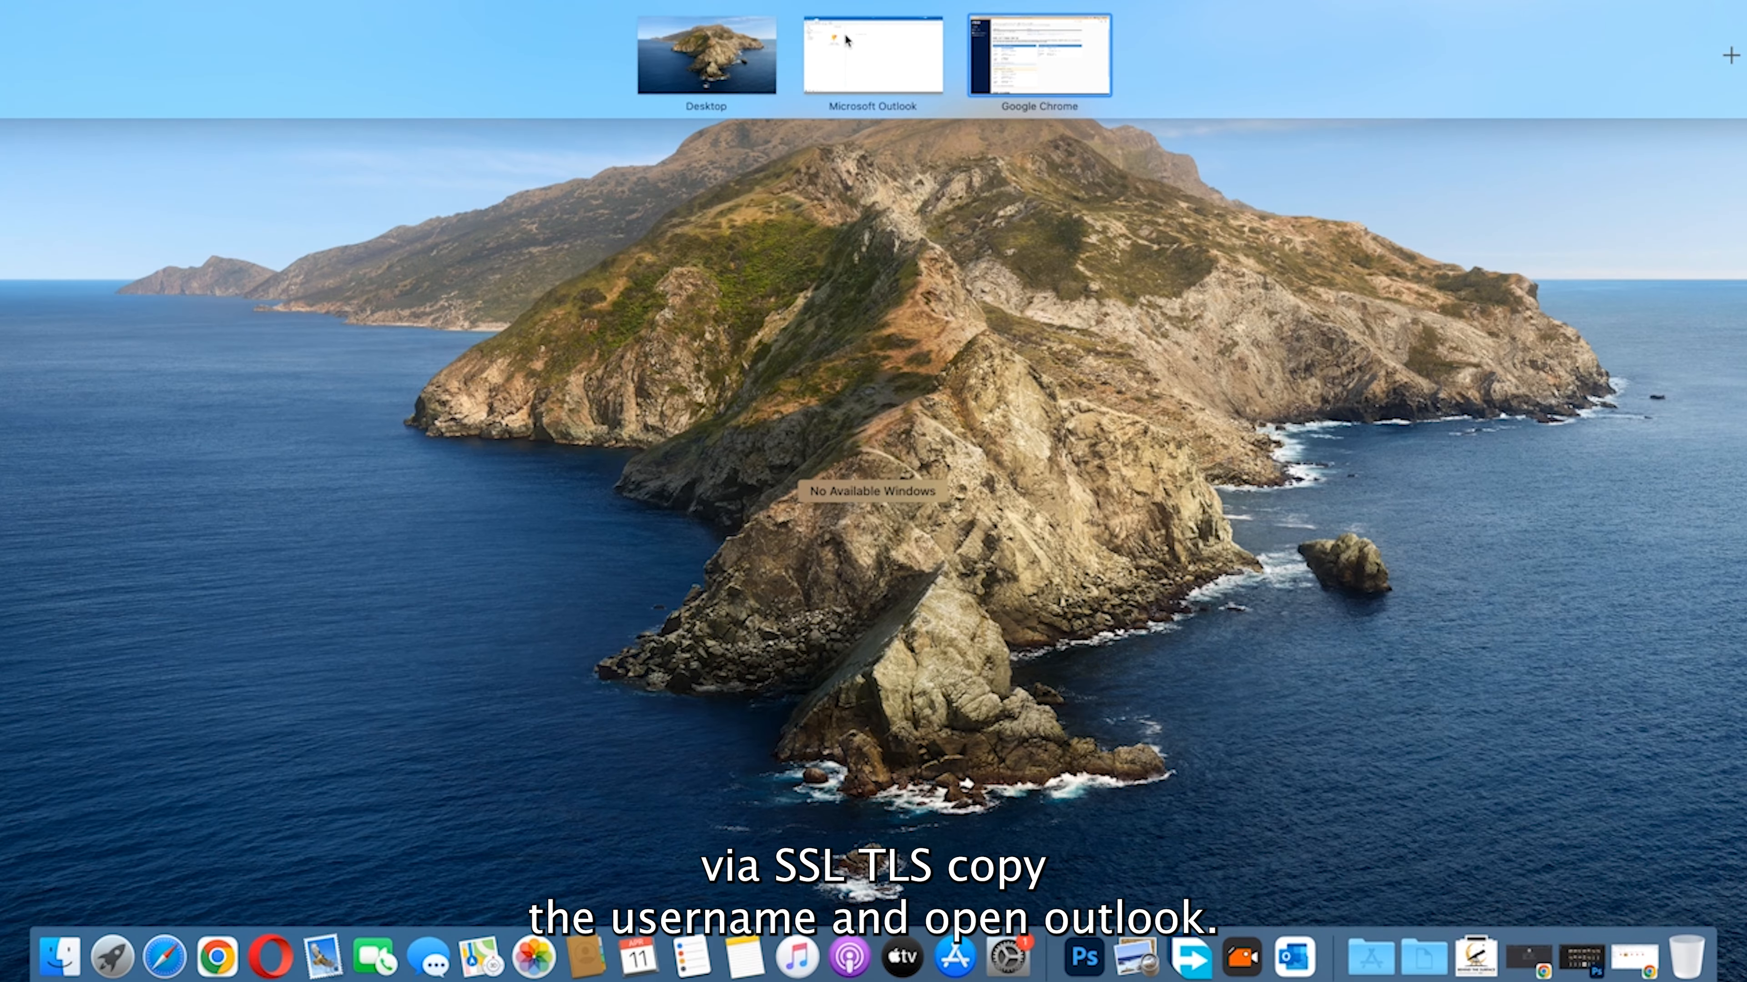
click(847, 43)
Add the design mailbox in Outlook as a POP account and enter the account password
click(961, 671)
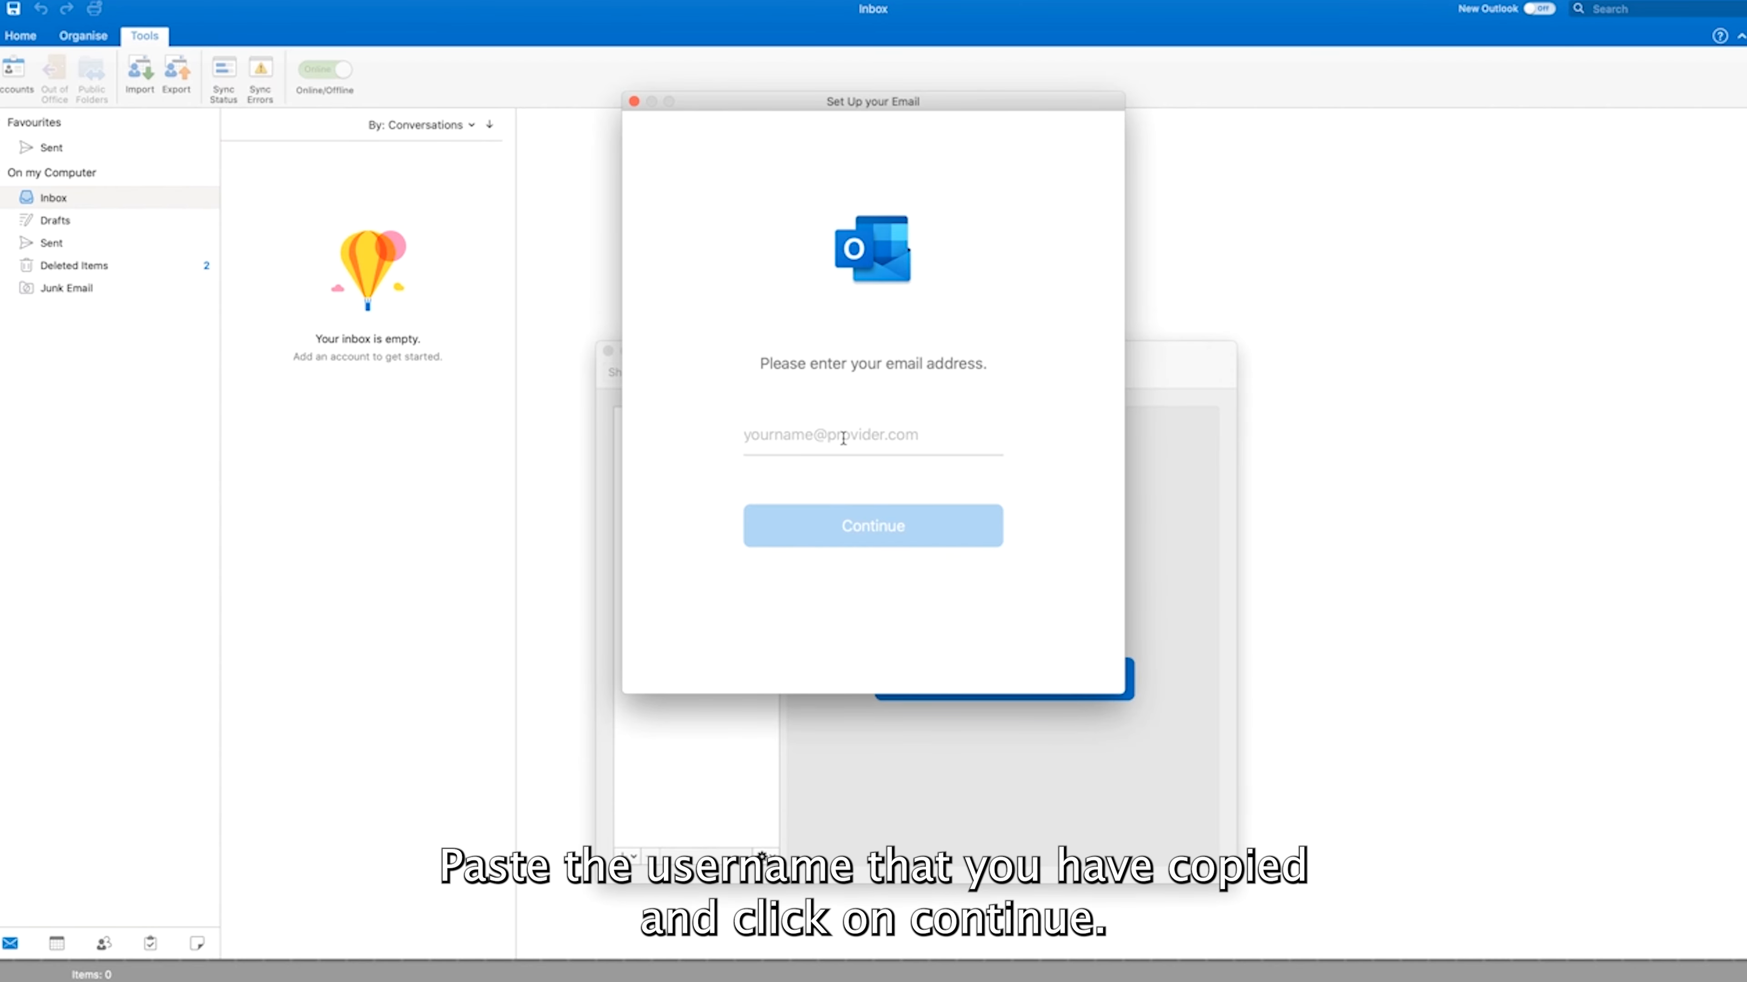
key(super+v)
click(872, 549)
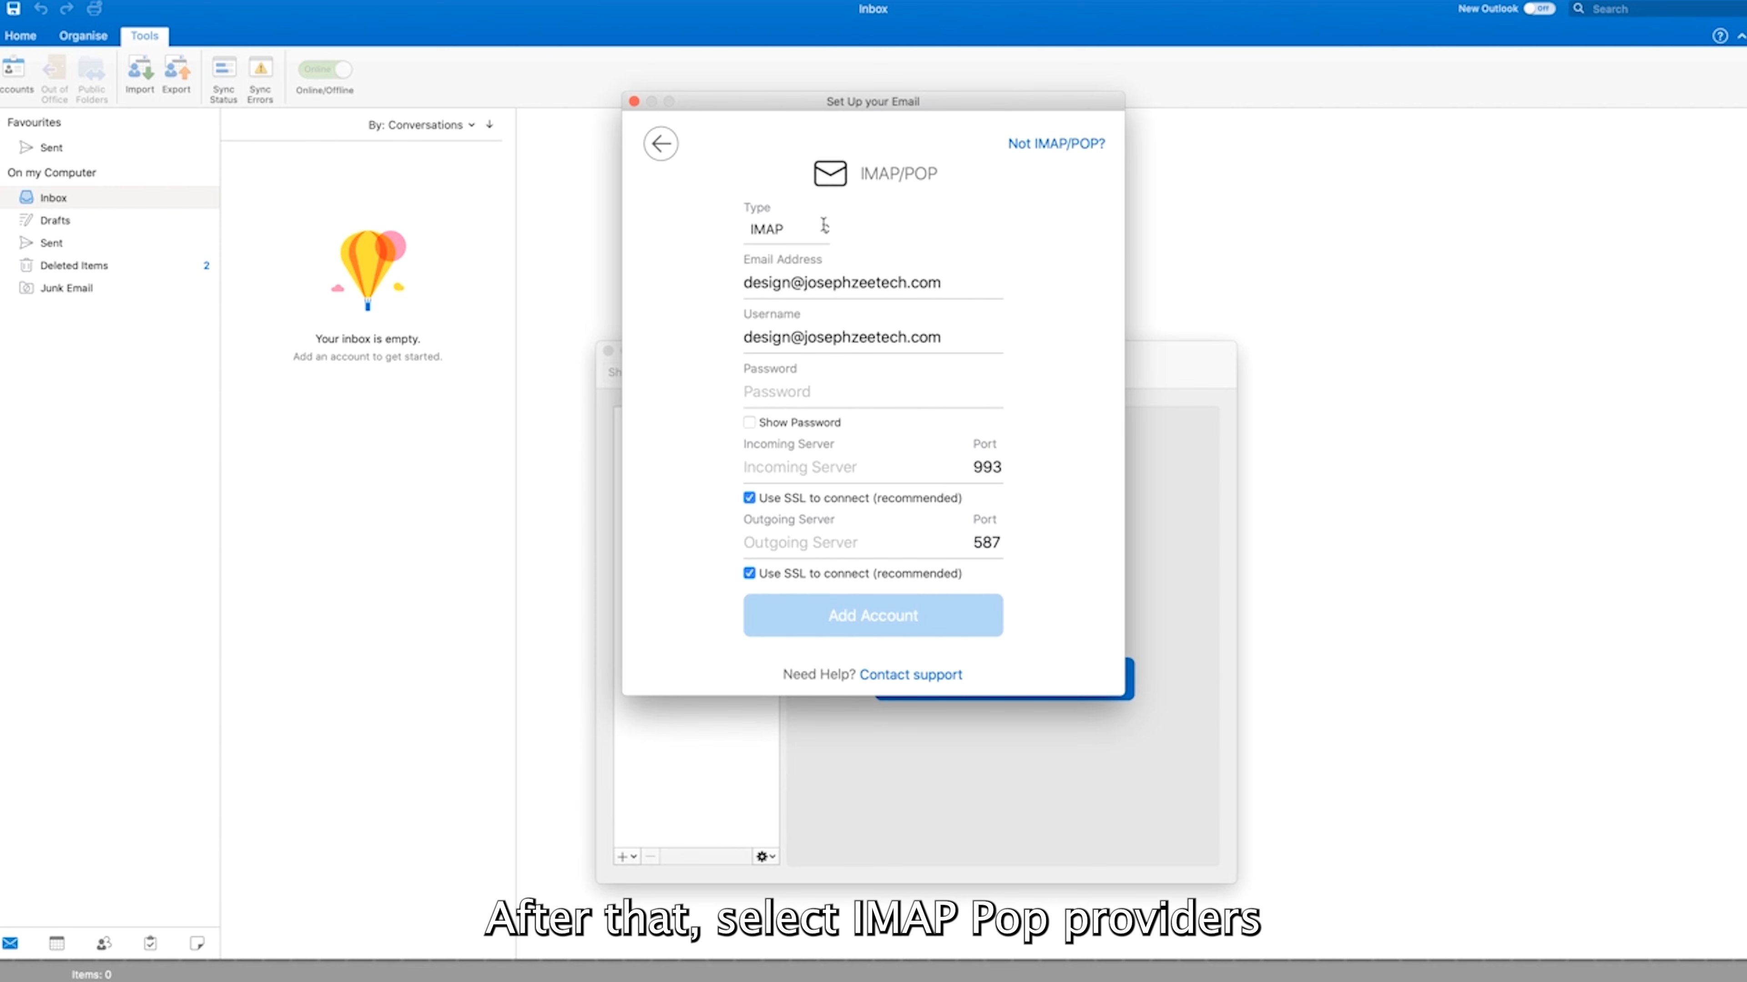
click(824, 227)
click(801, 250)
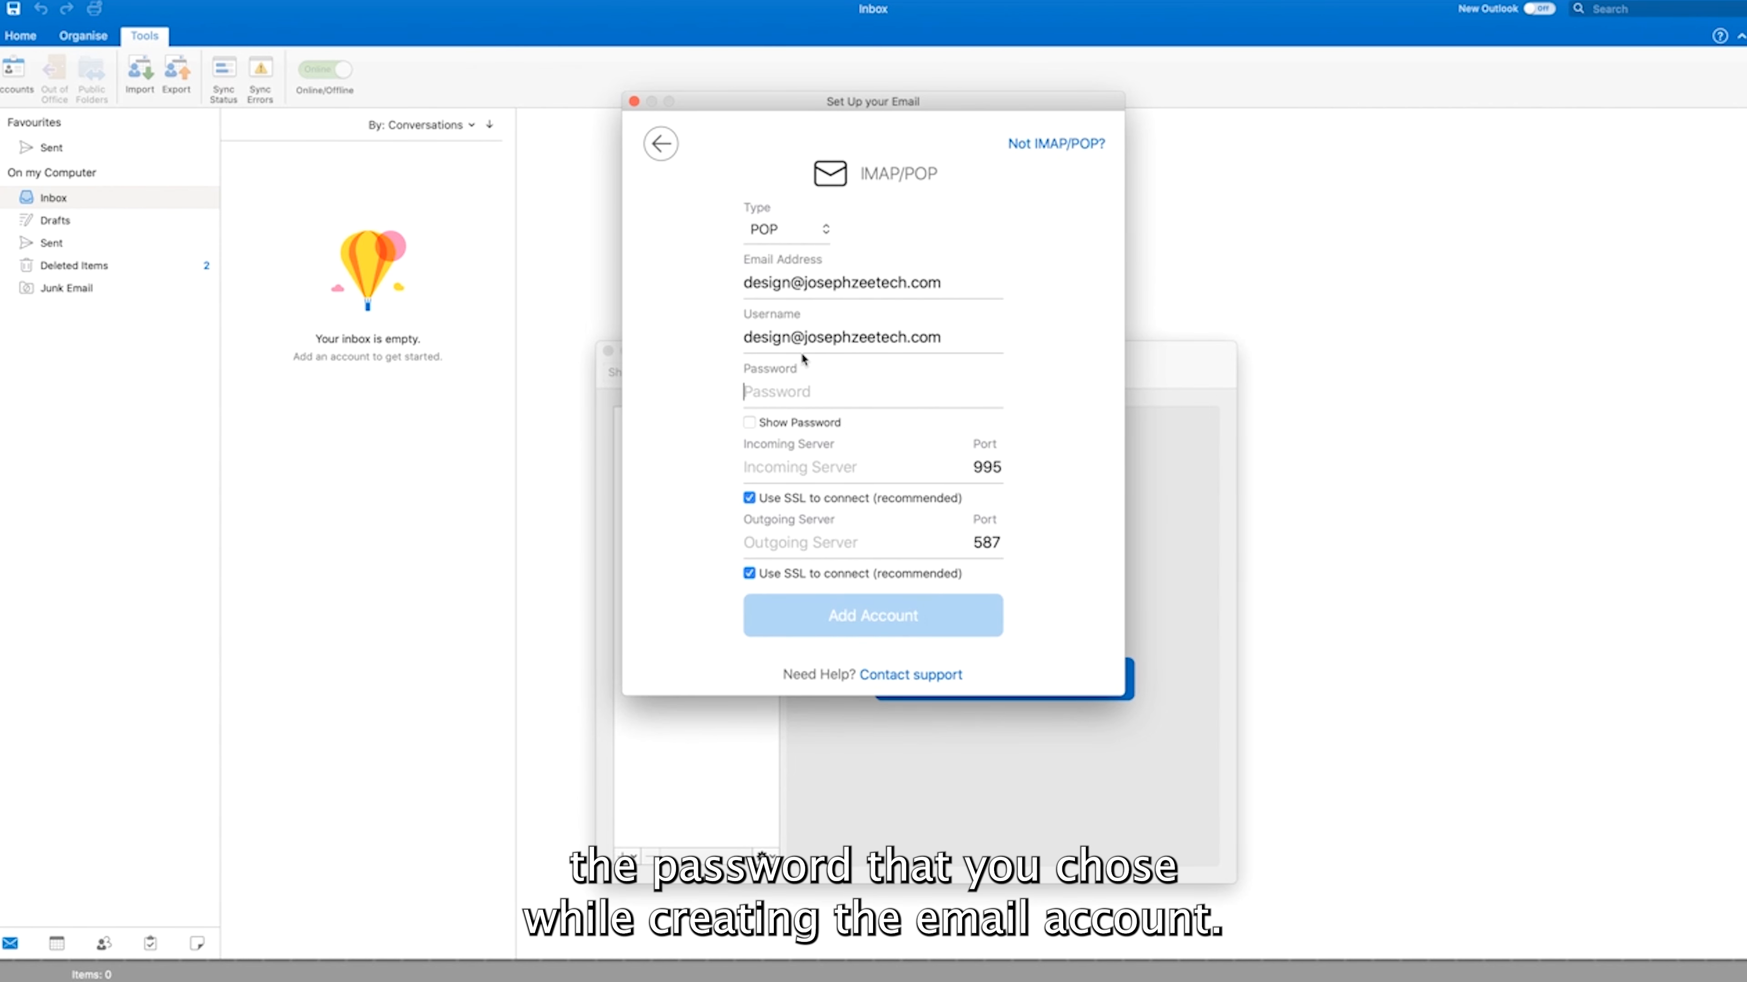
text(••••••)
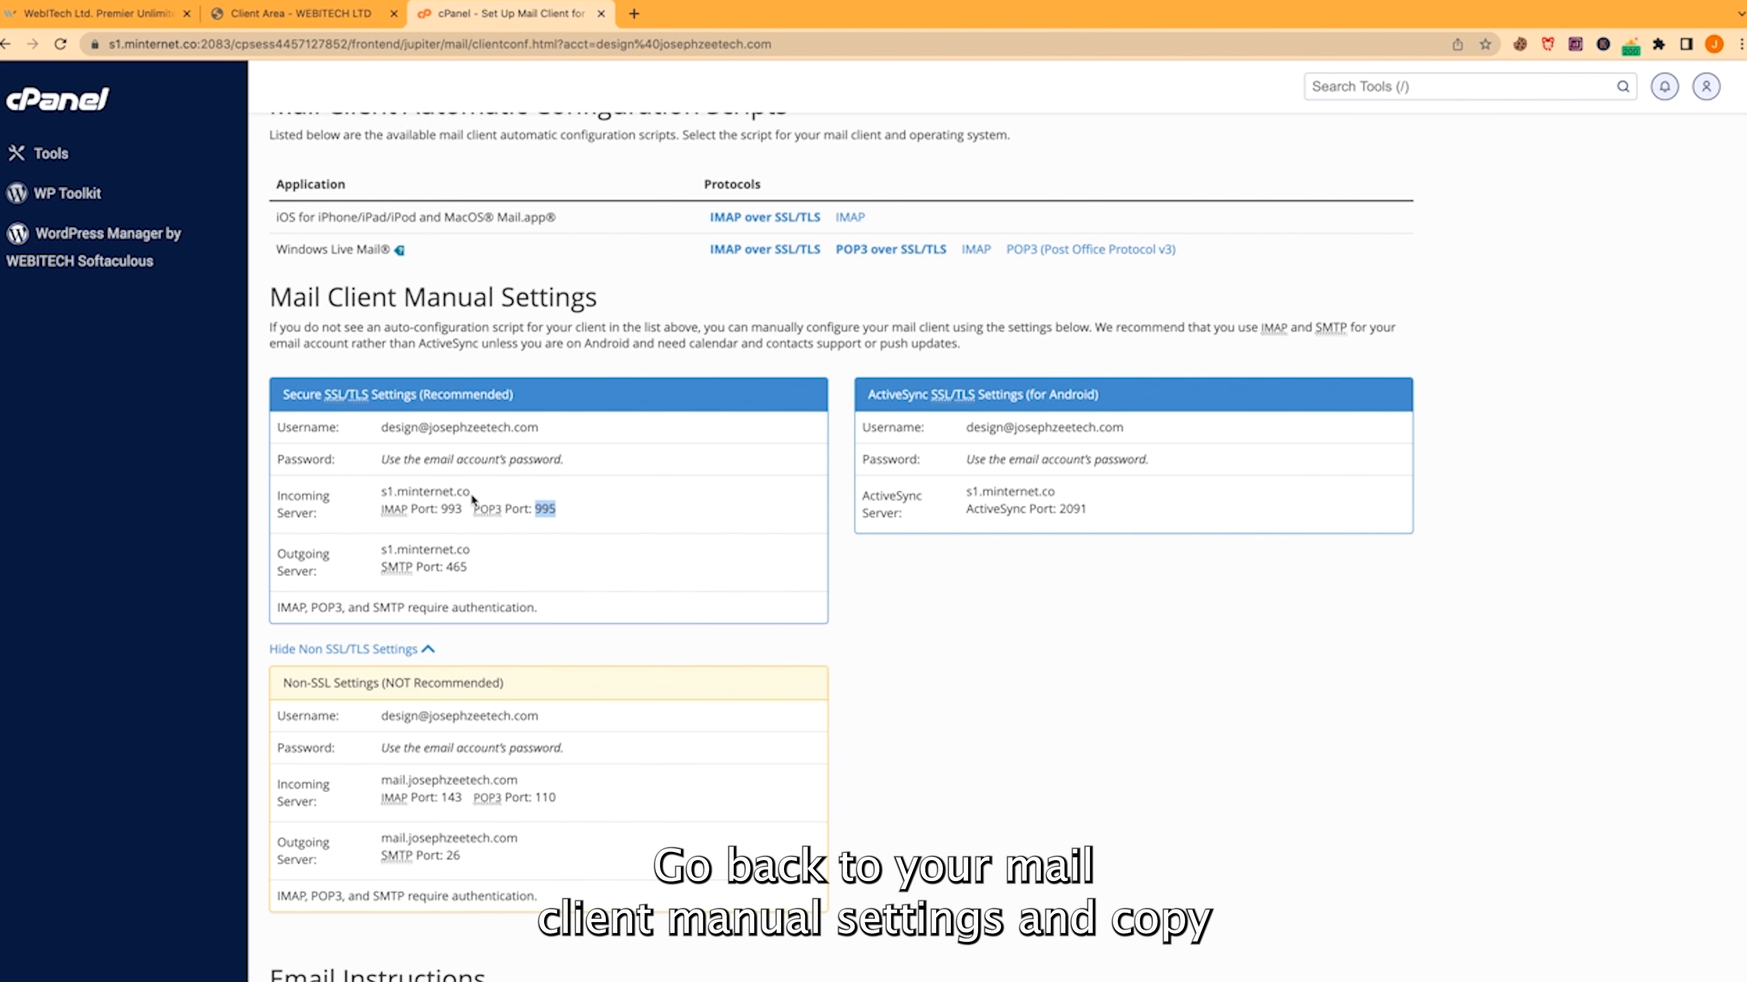
Paste s1.minternet.co as both the incoming and outgoing server
drag(472, 493, 394, 493)
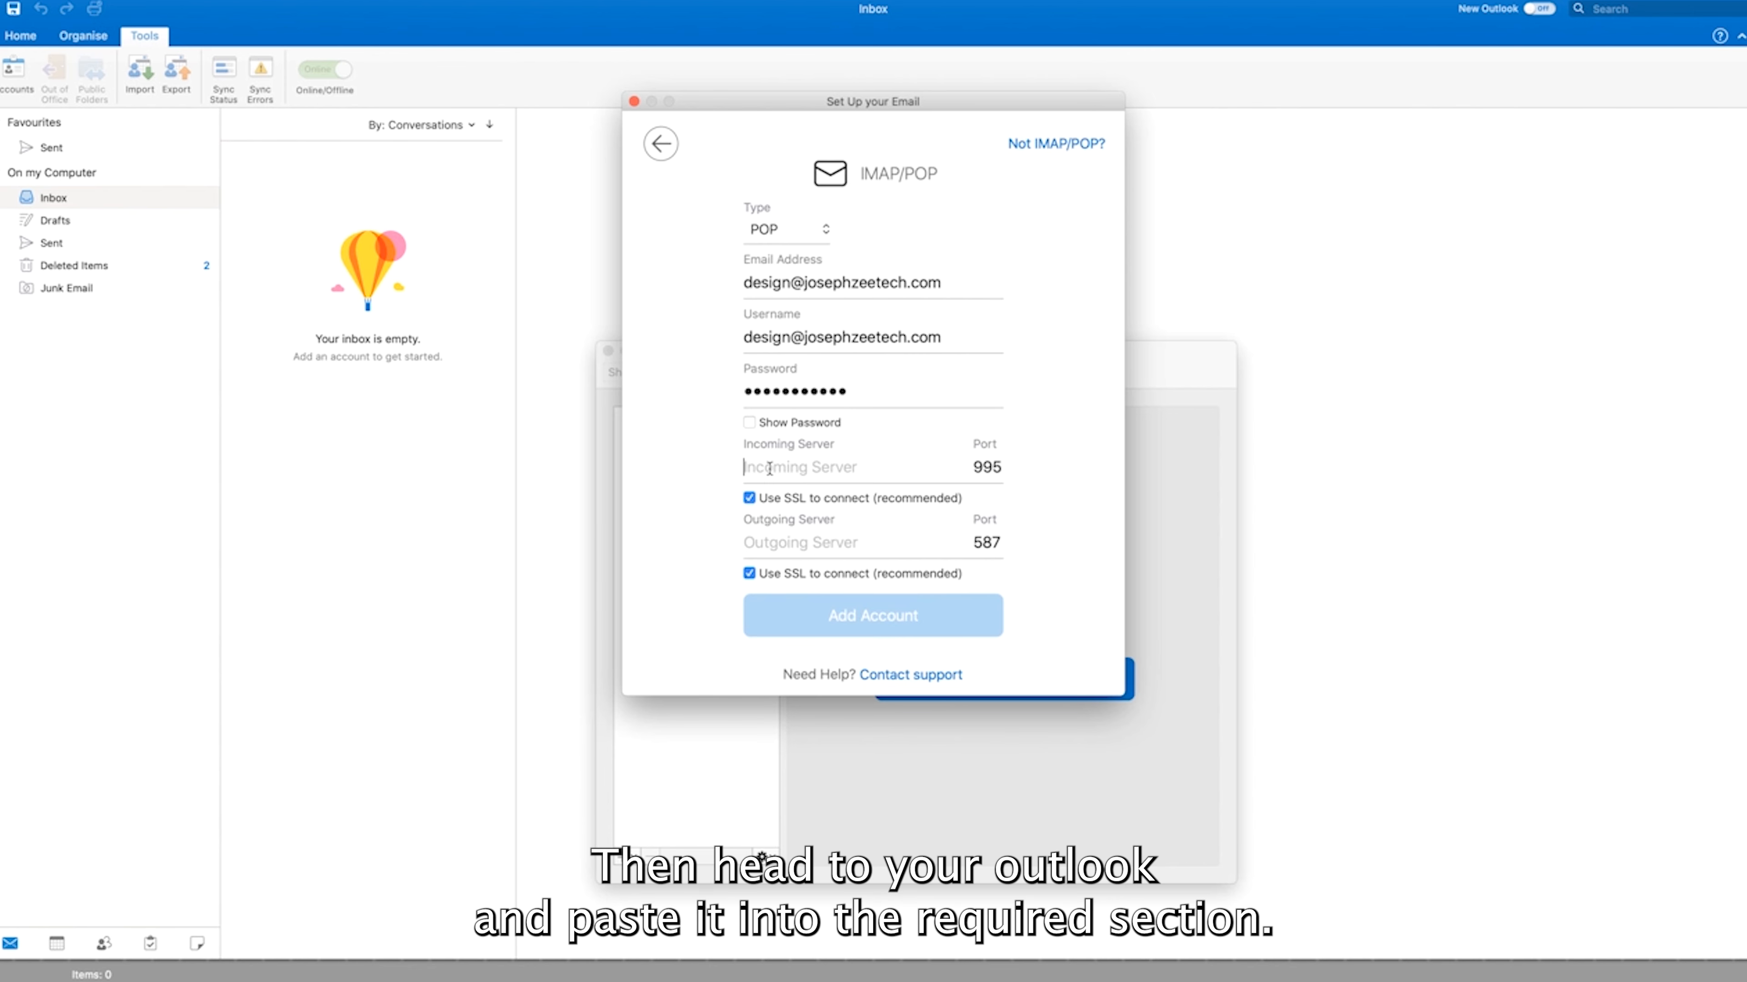
text(s1.minternet.co)
text(s1.minternet.co)
Confirm POP3 port 995 in cPanel and change the outgoing port from 587 to 465
key(ctrl+Up)
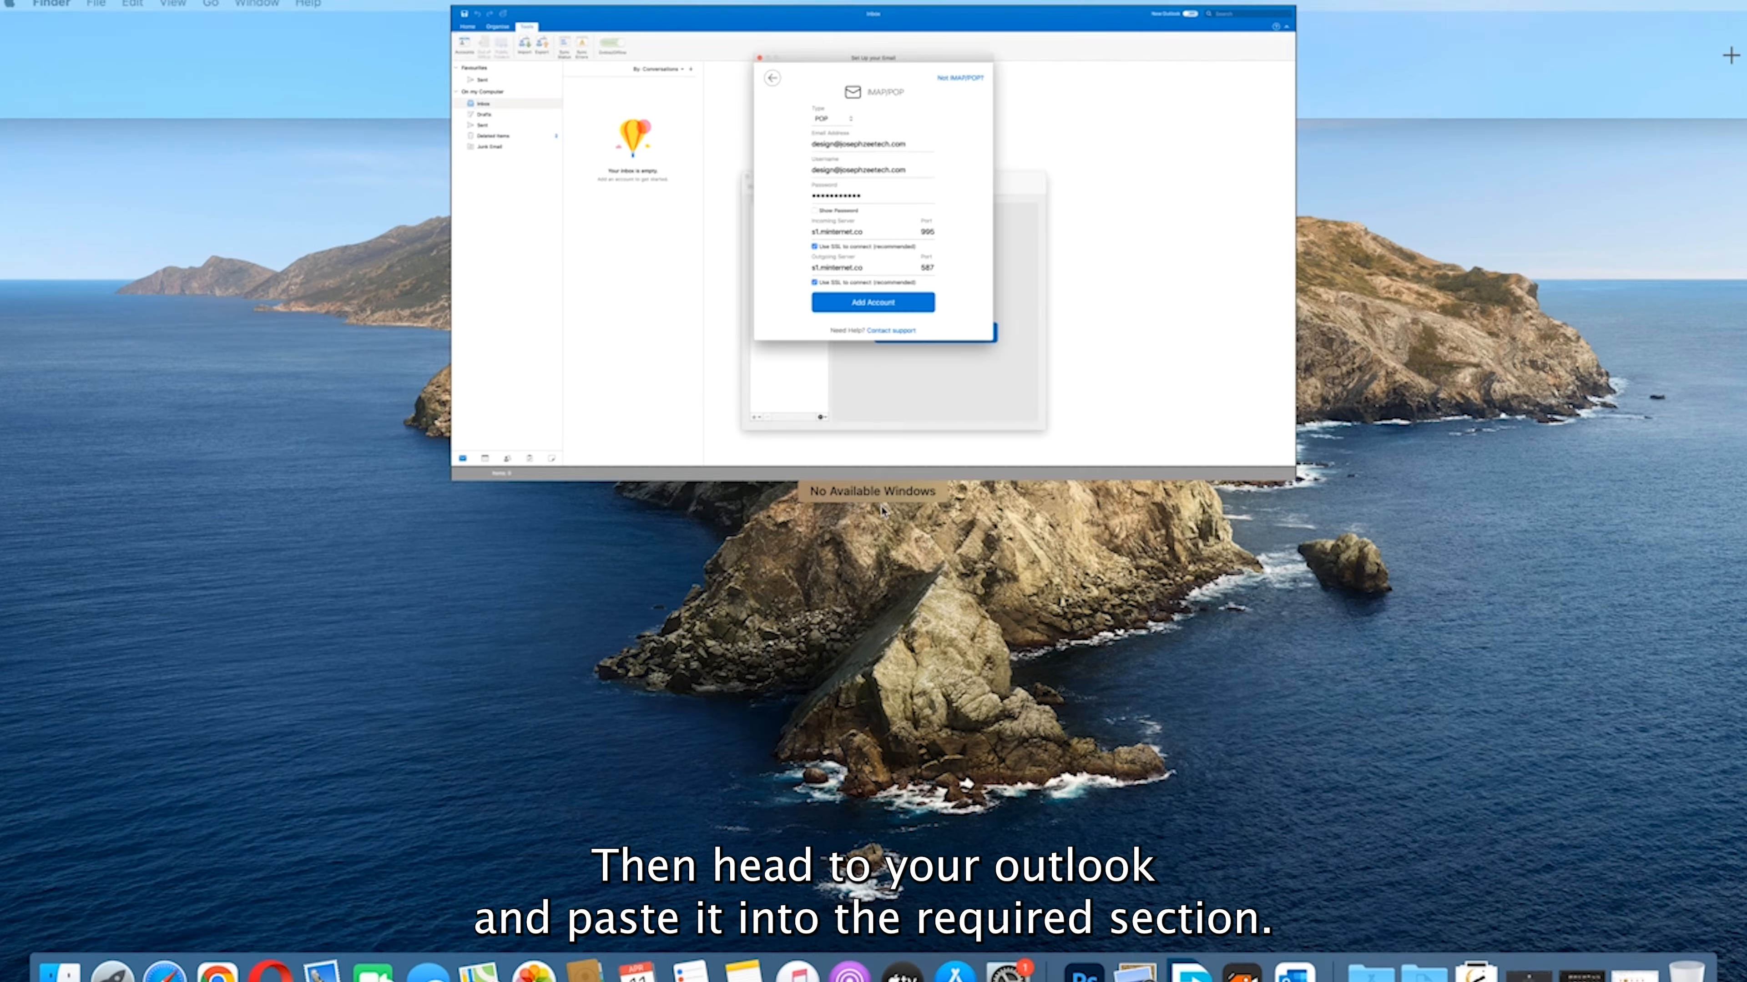
click(1039, 55)
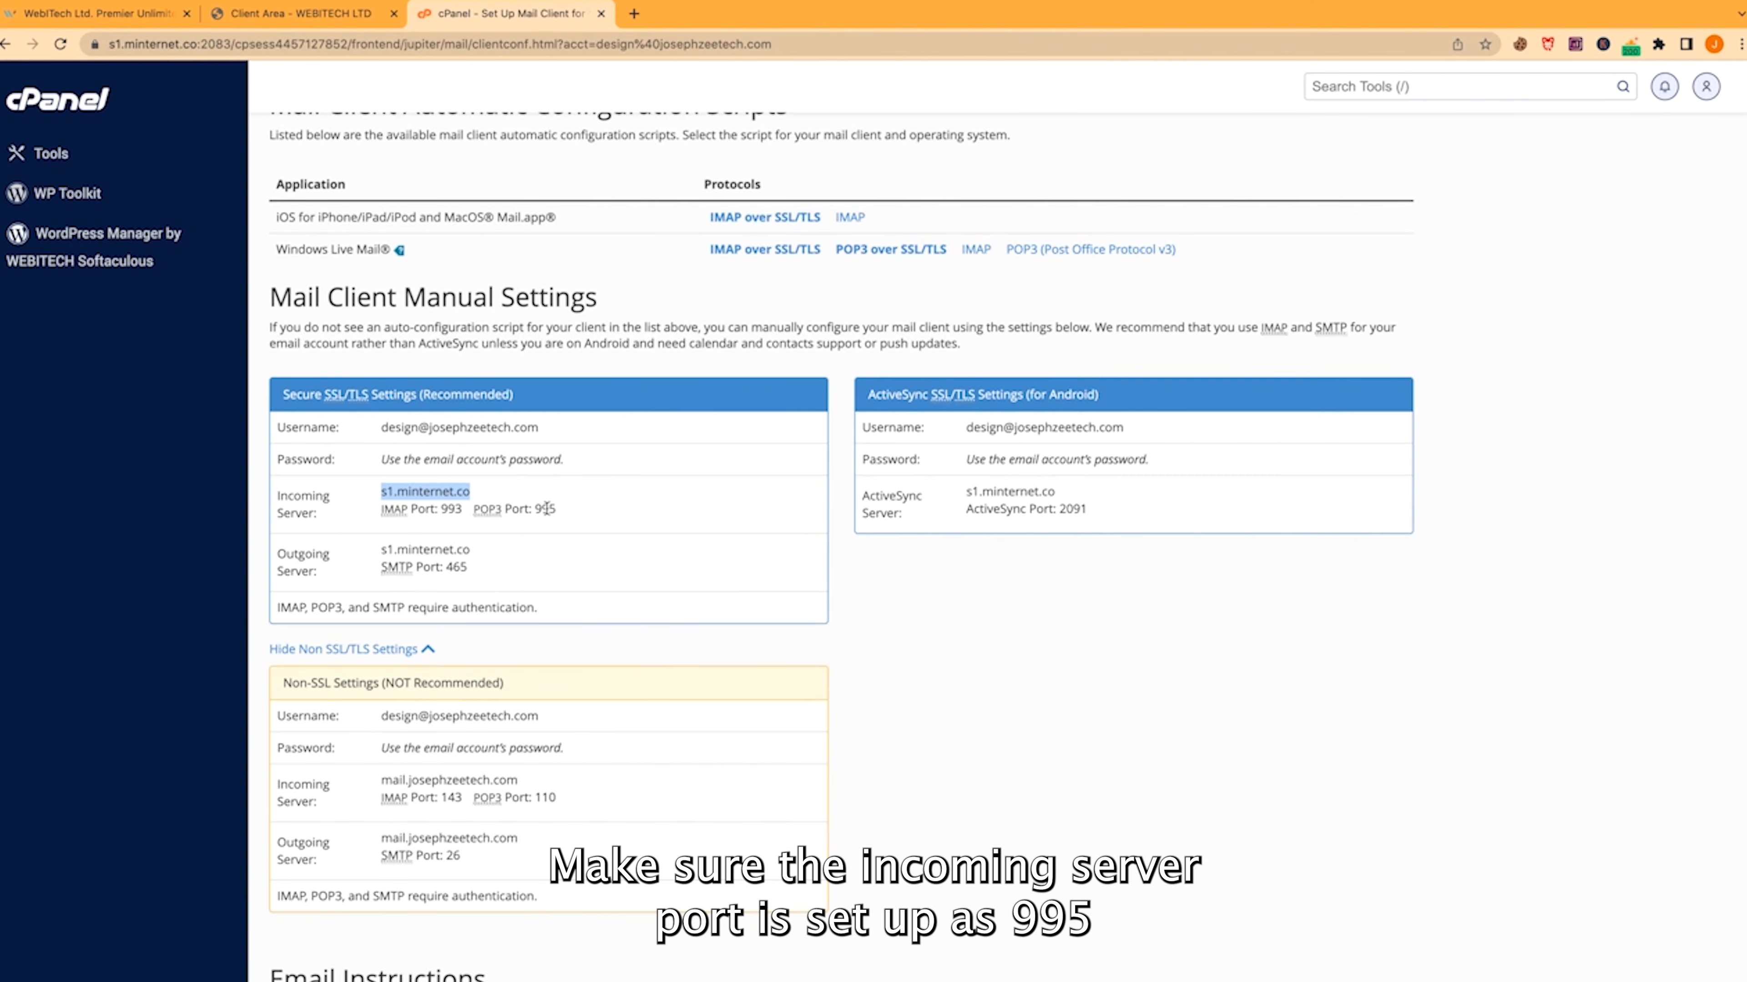
double_click(548, 509)
double_click(462, 566)
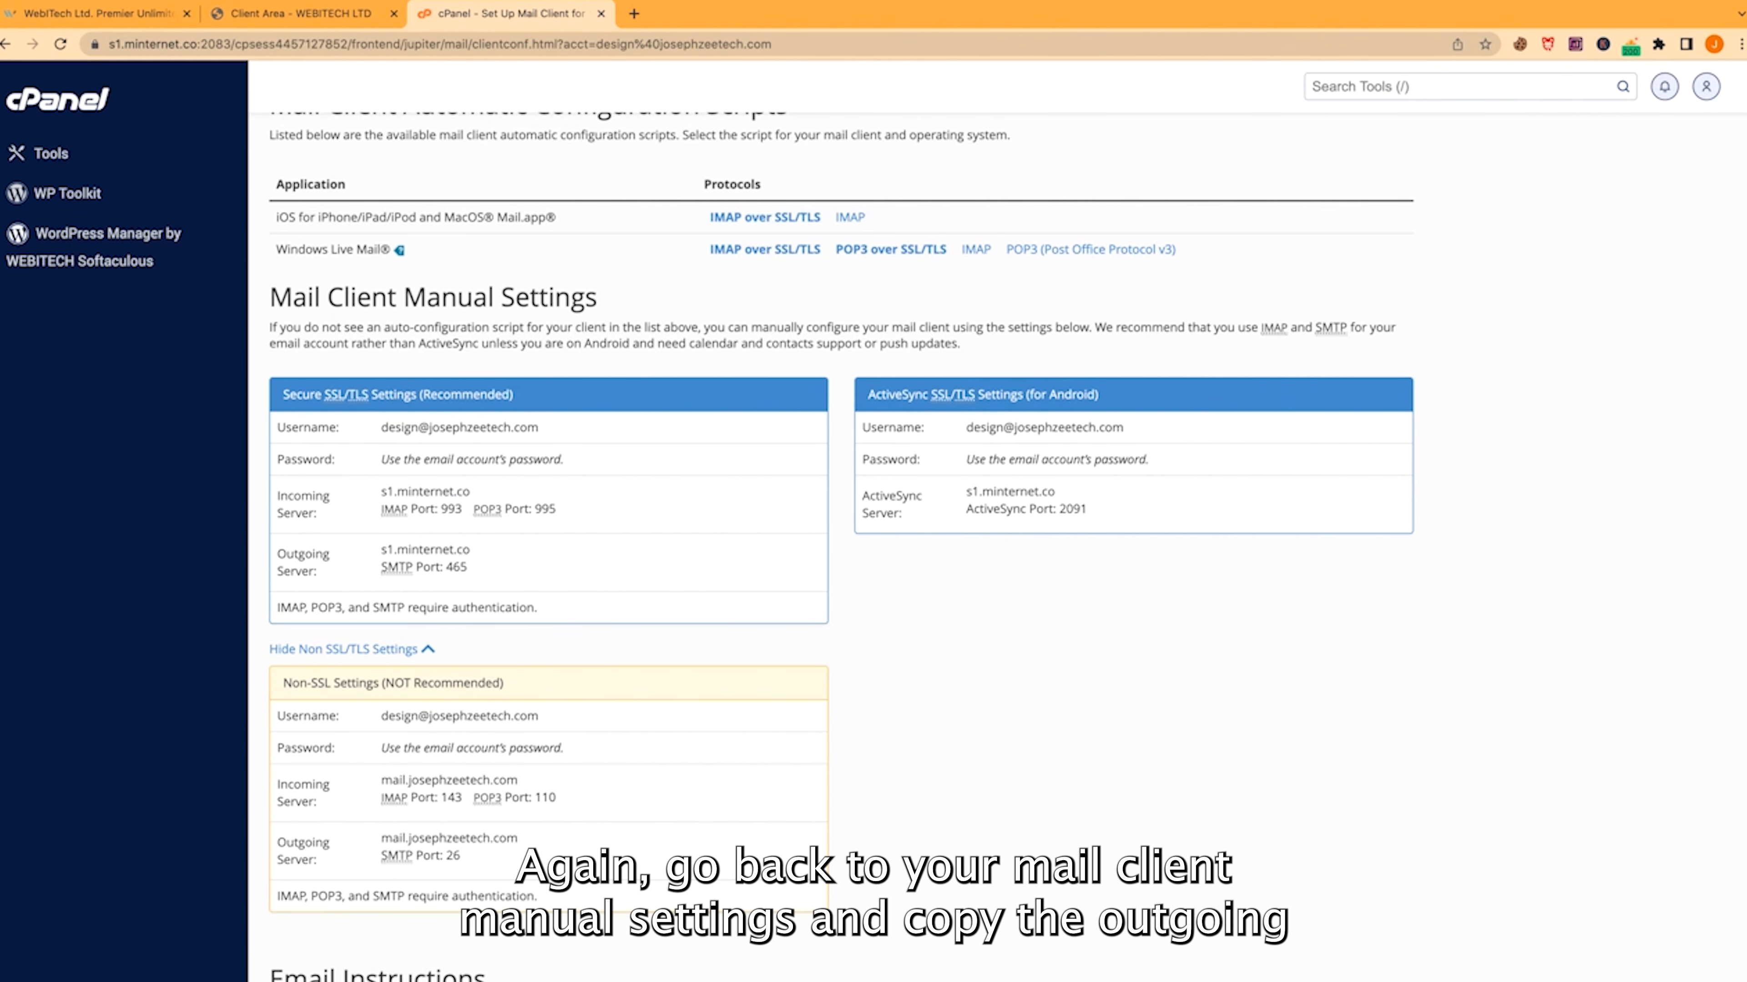
double_click(547, 509)
double_click(457, 566)
key(super+c)
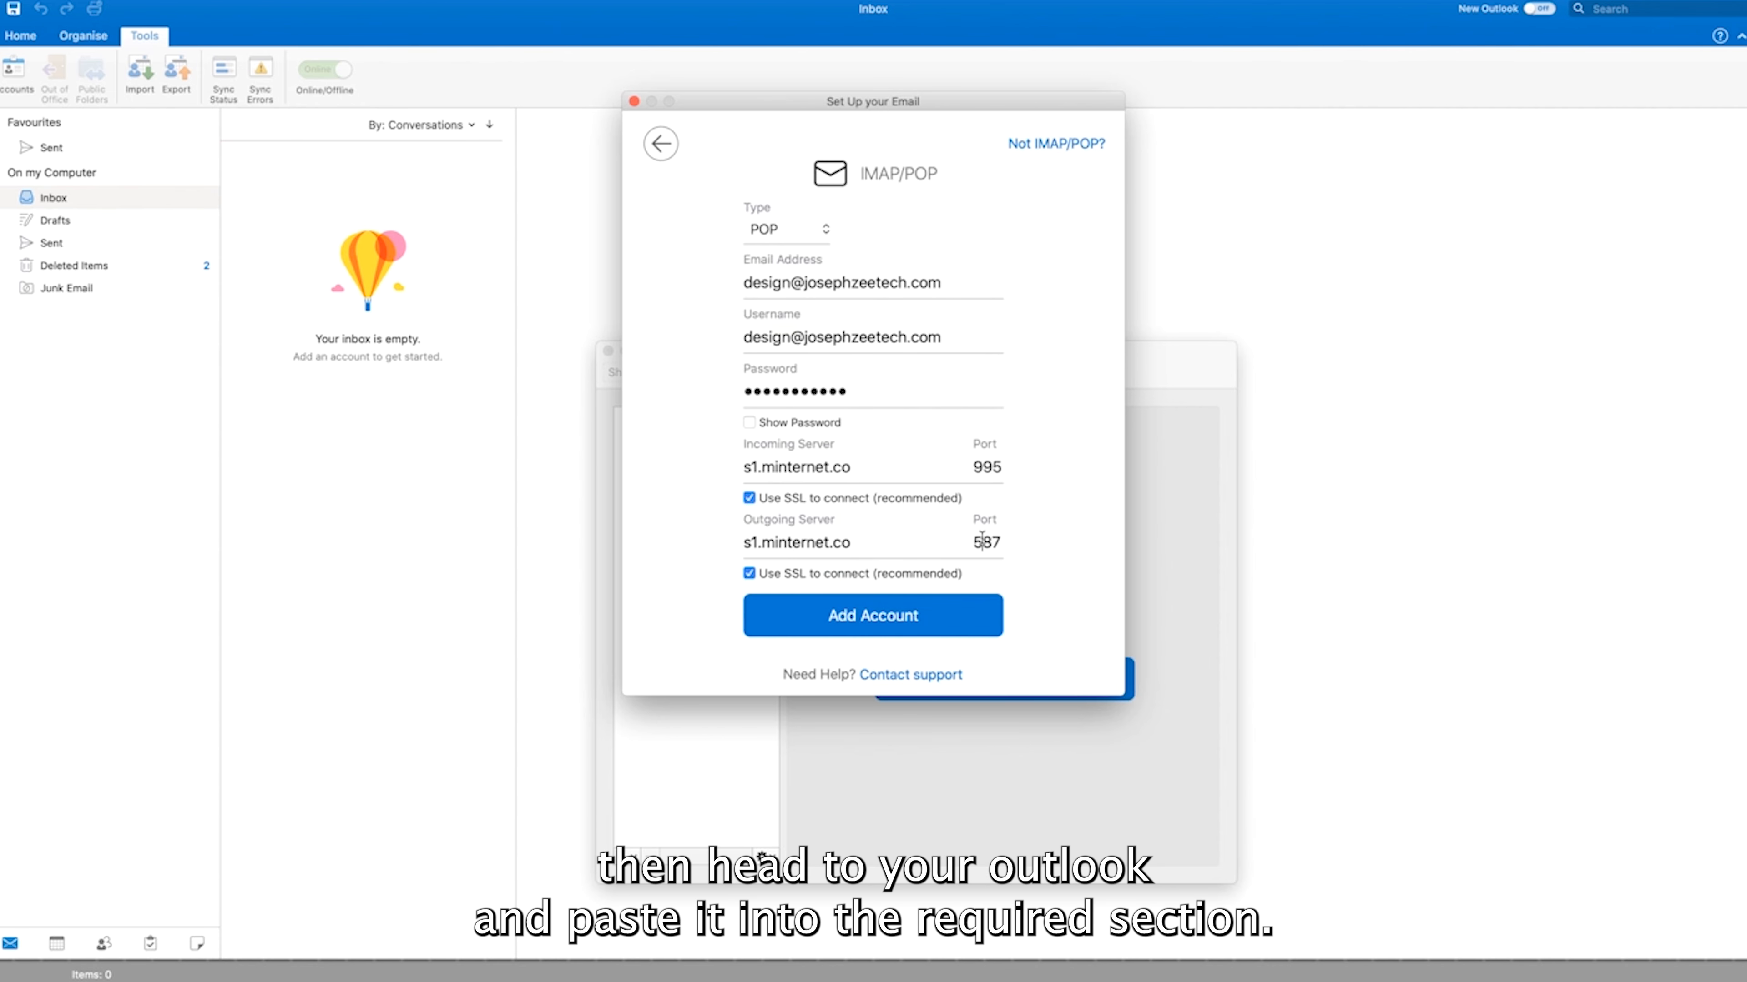
double_click(986, 542)
key(super+v)
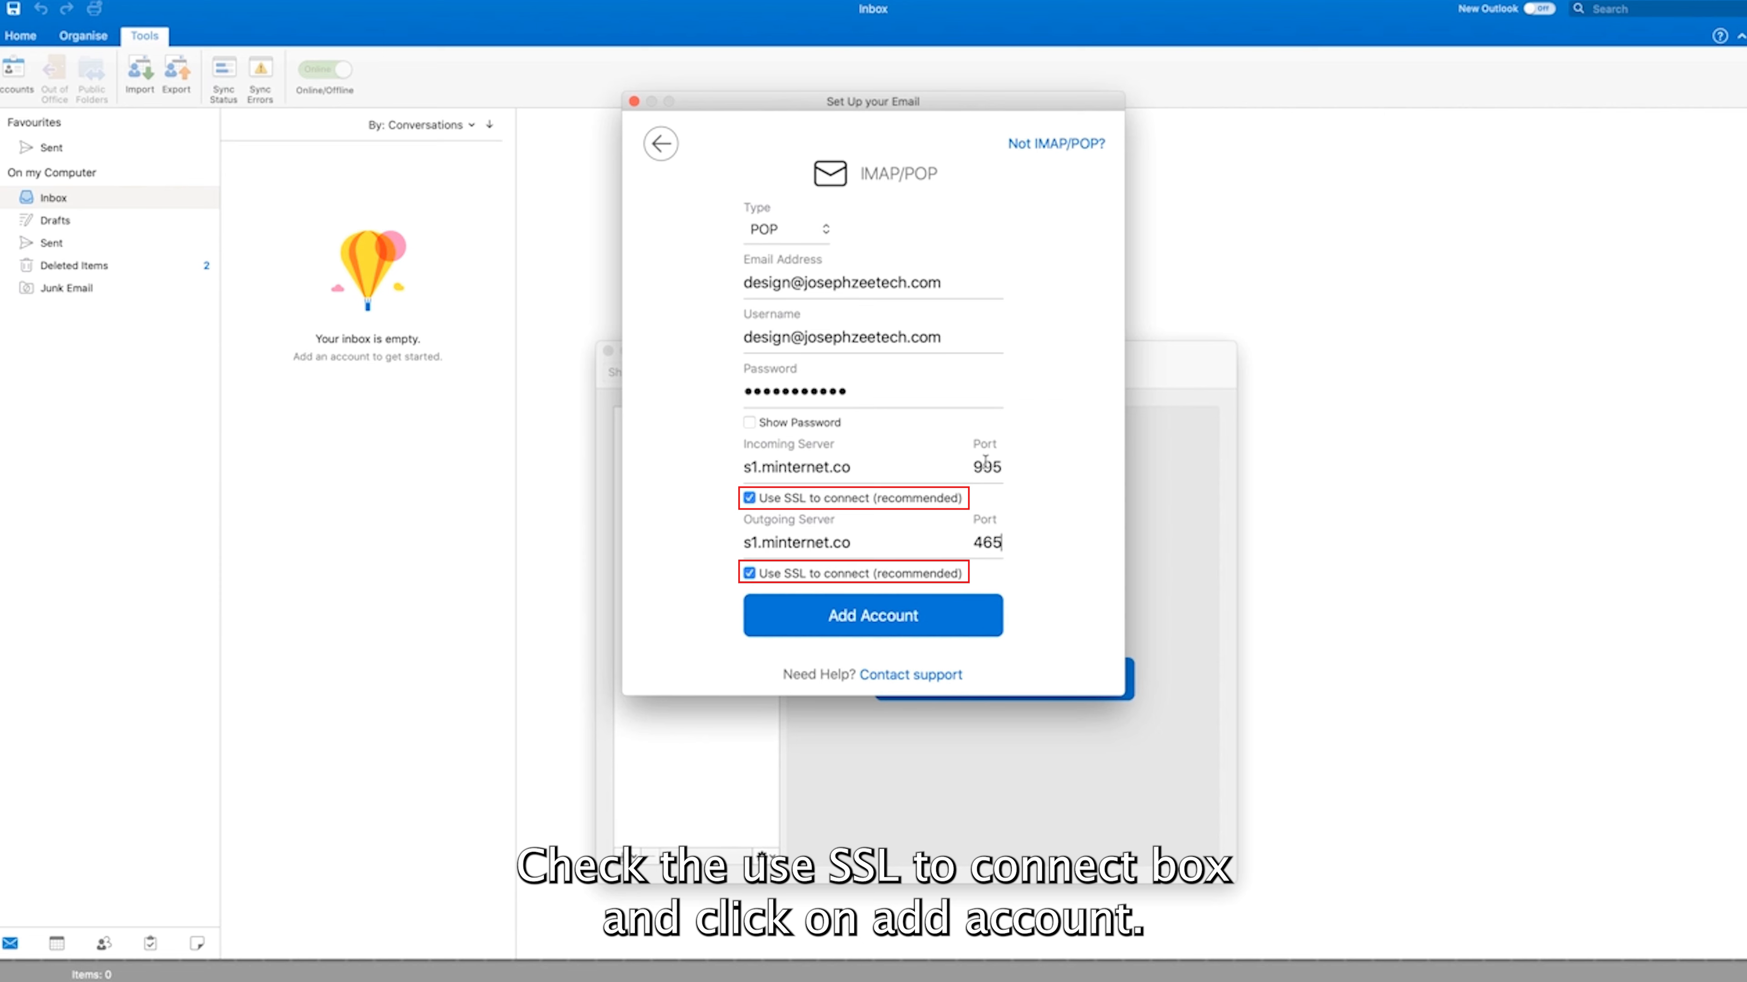
Add the design mailbox as an SSL POP account and scroll the inbox to its cPanel configuration message
click(882, 618)
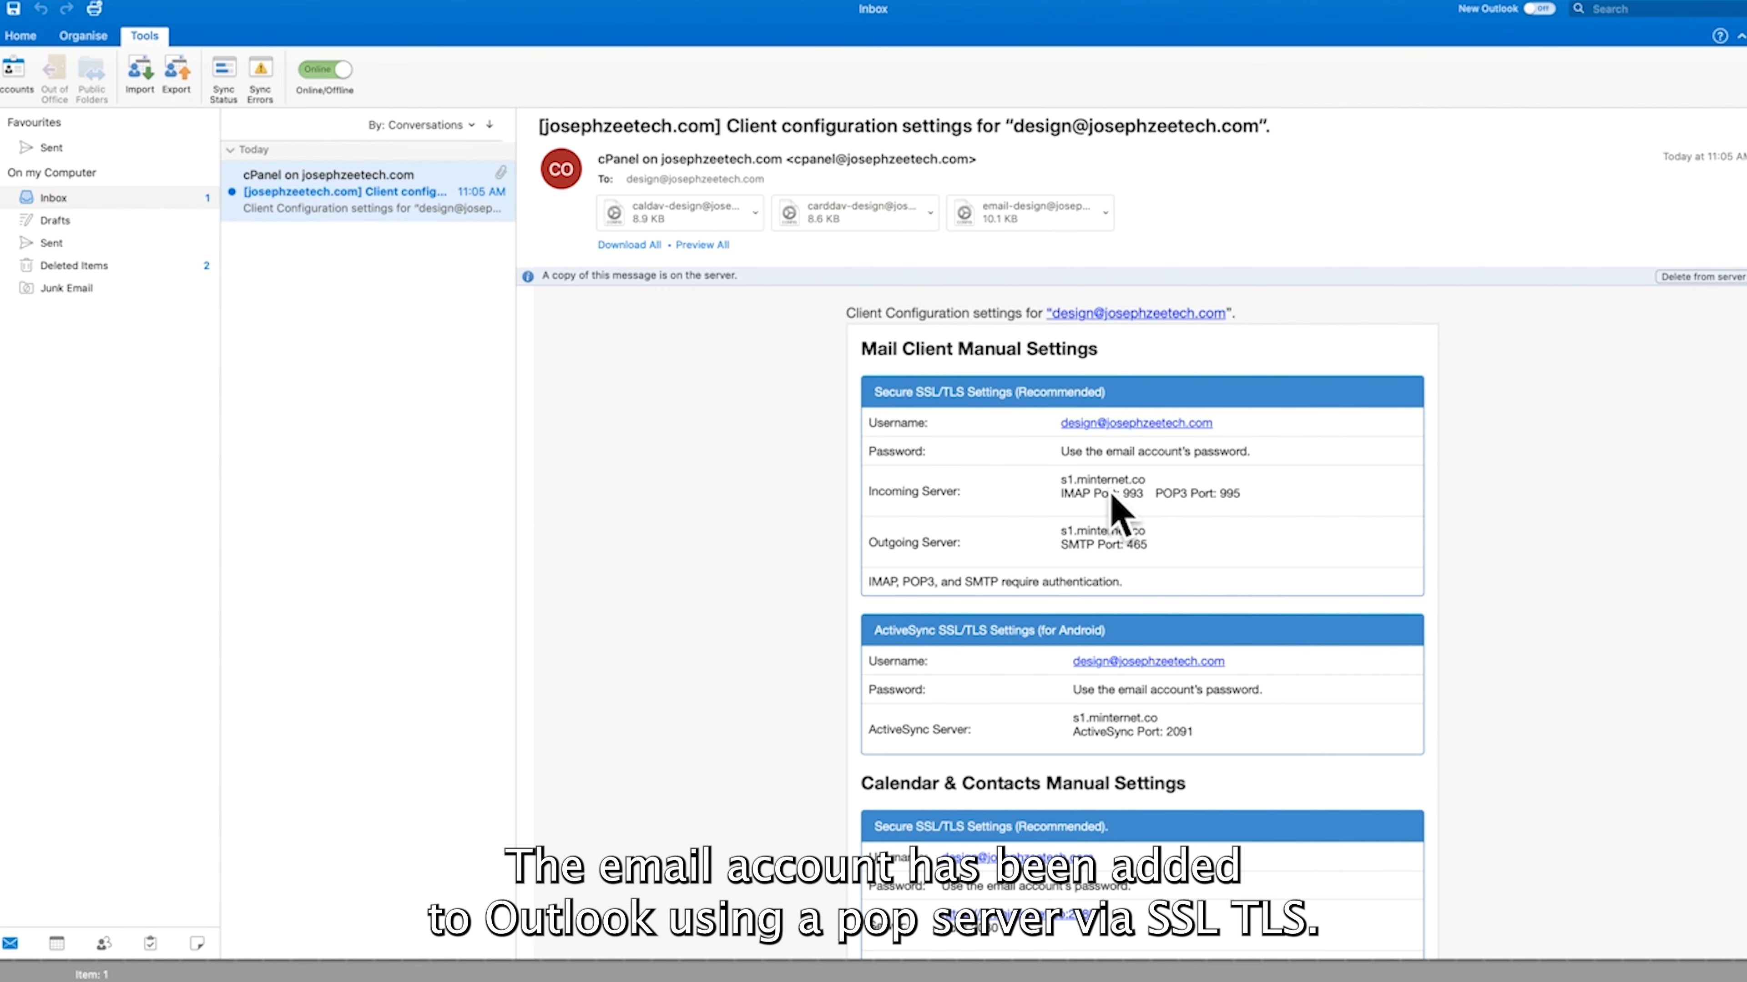
scroll(1730, 363, down, 15)
scroll(1141, 619, up, 15)
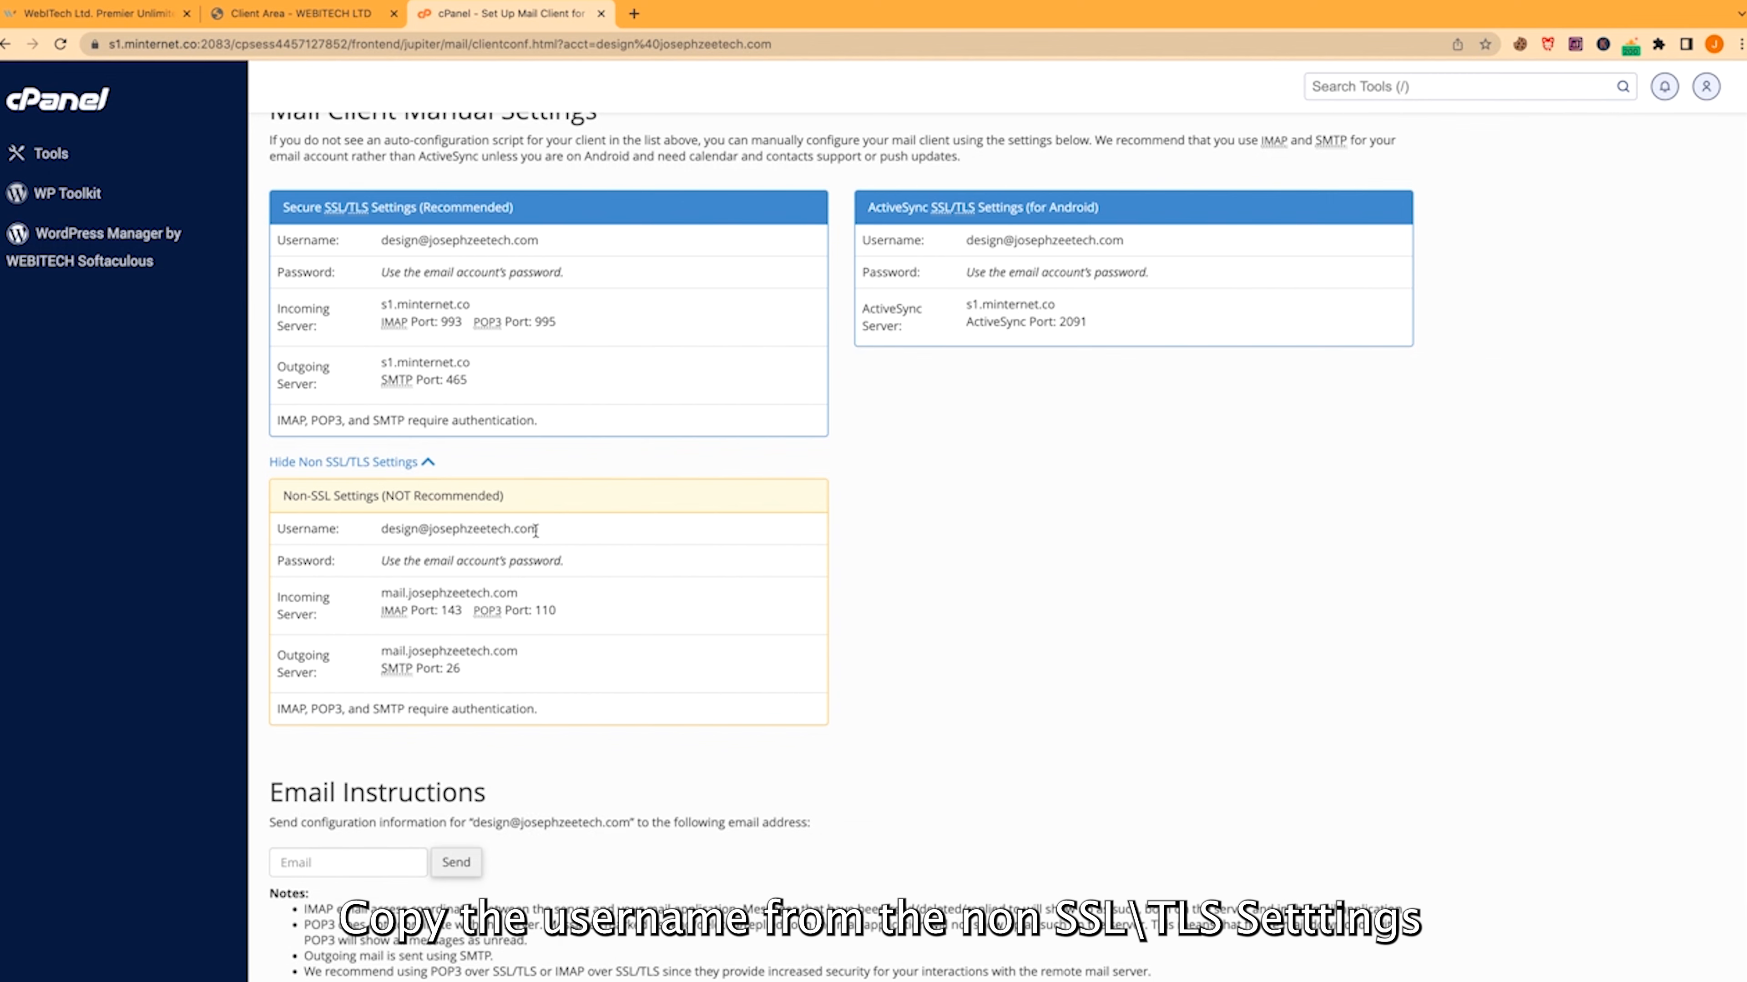
Start a new POP account using the copied non-SSL design mailbox address and enter its password
drag(539, 529, 365, 533)
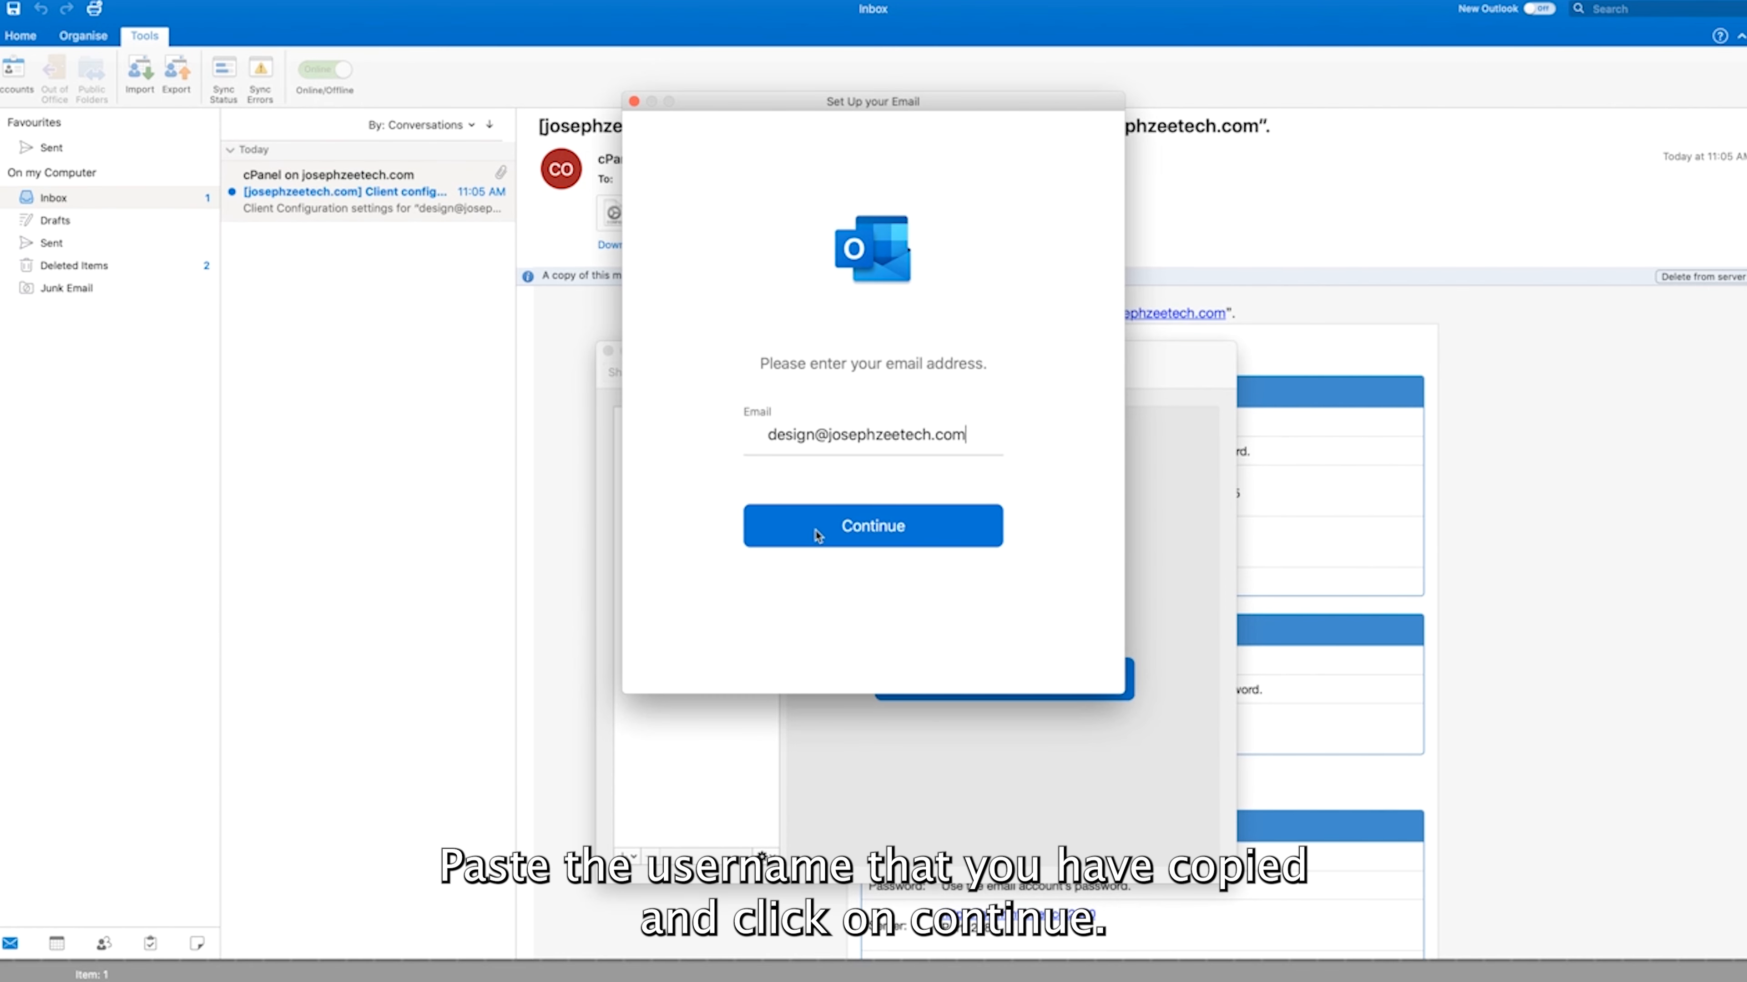
click(820, 530)
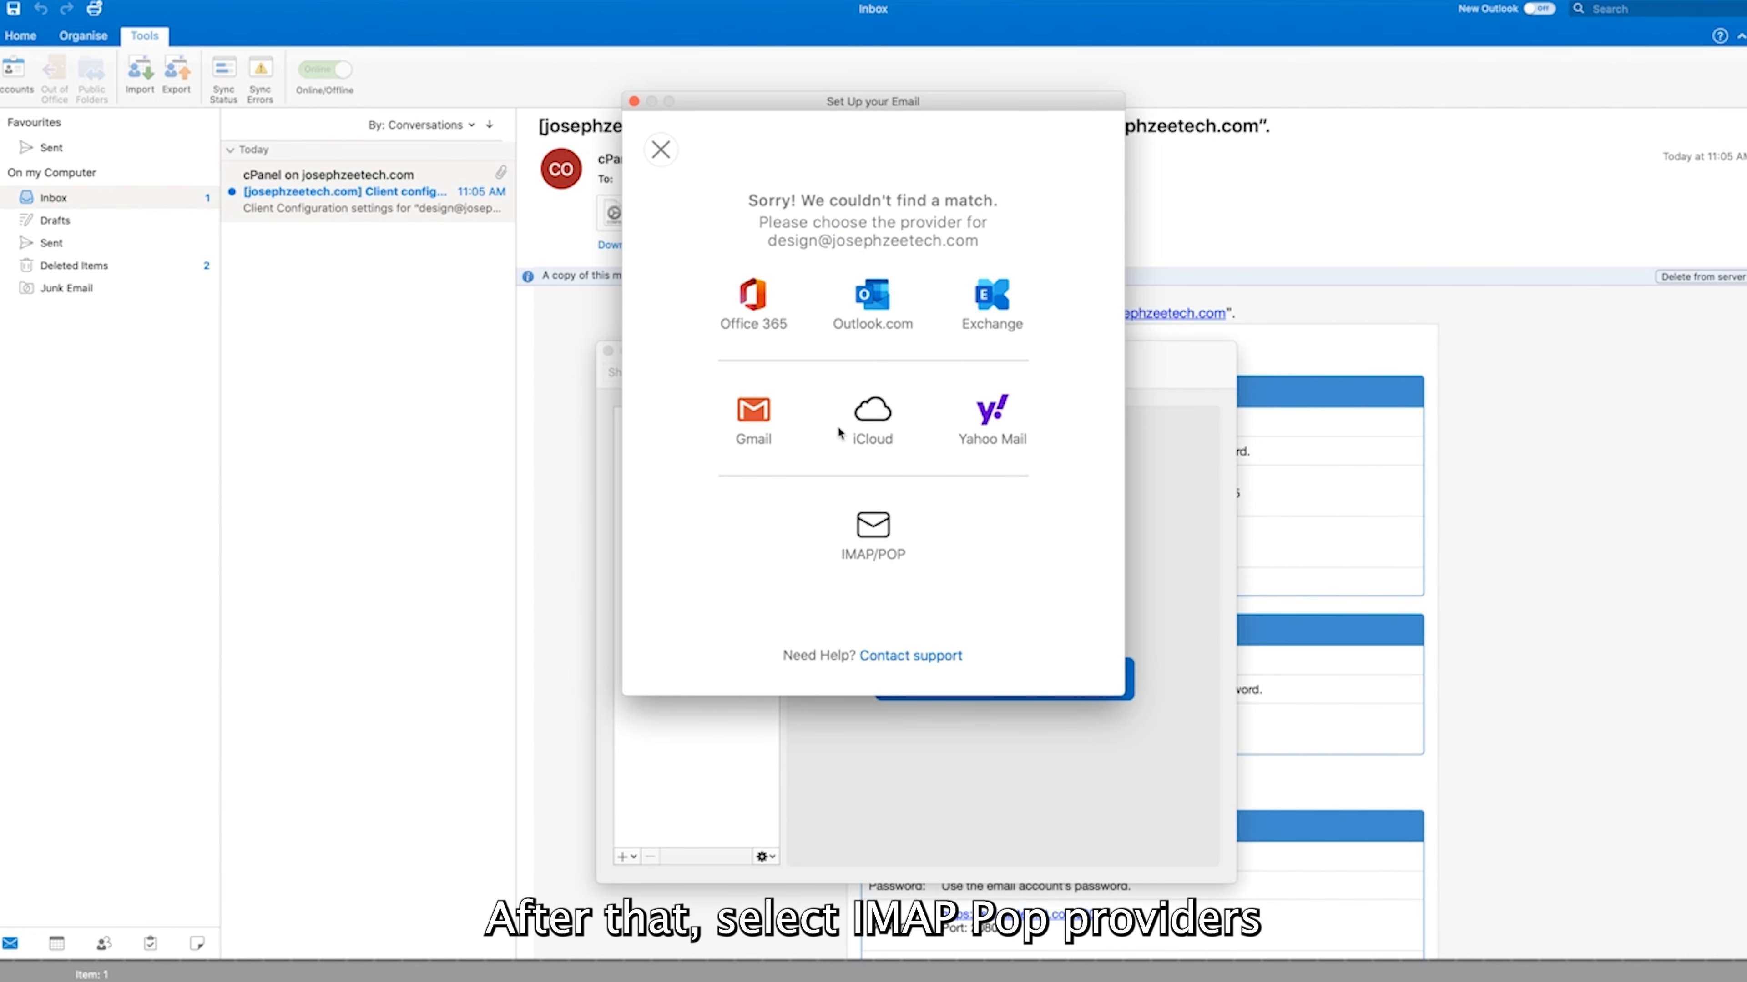
click(872, 530)
click(773, 230)
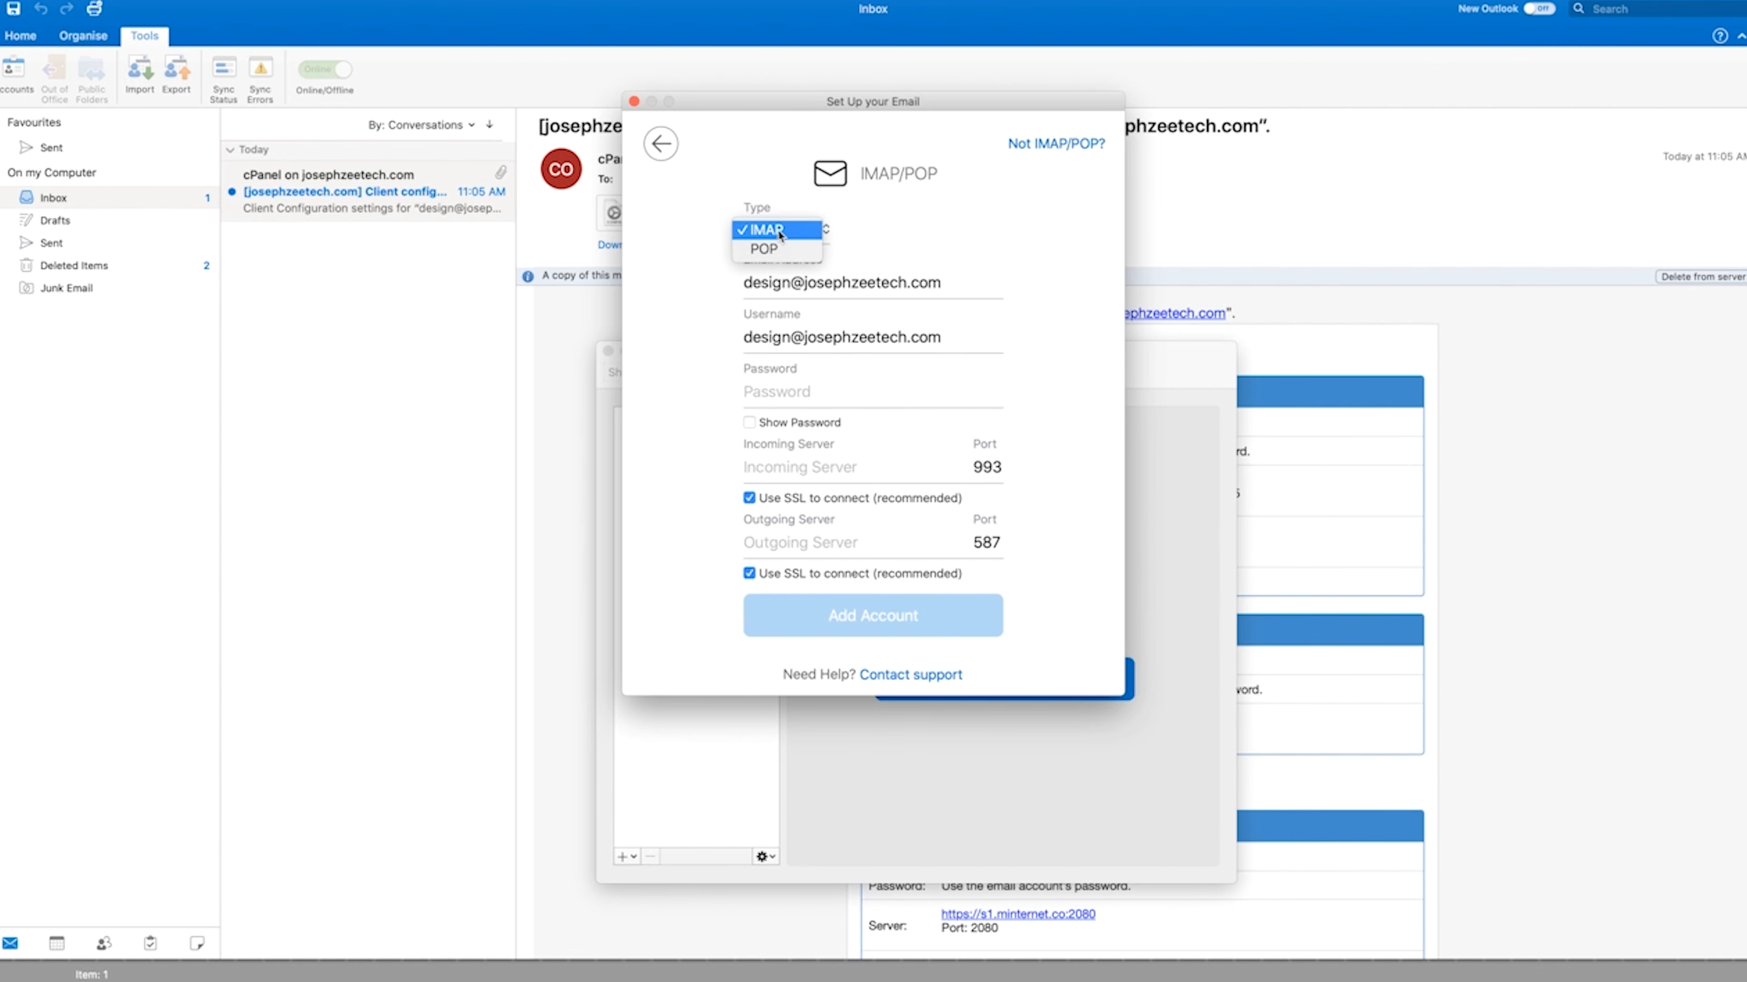
click(764, 249)
click(791, 392)
text(•••••••••••)
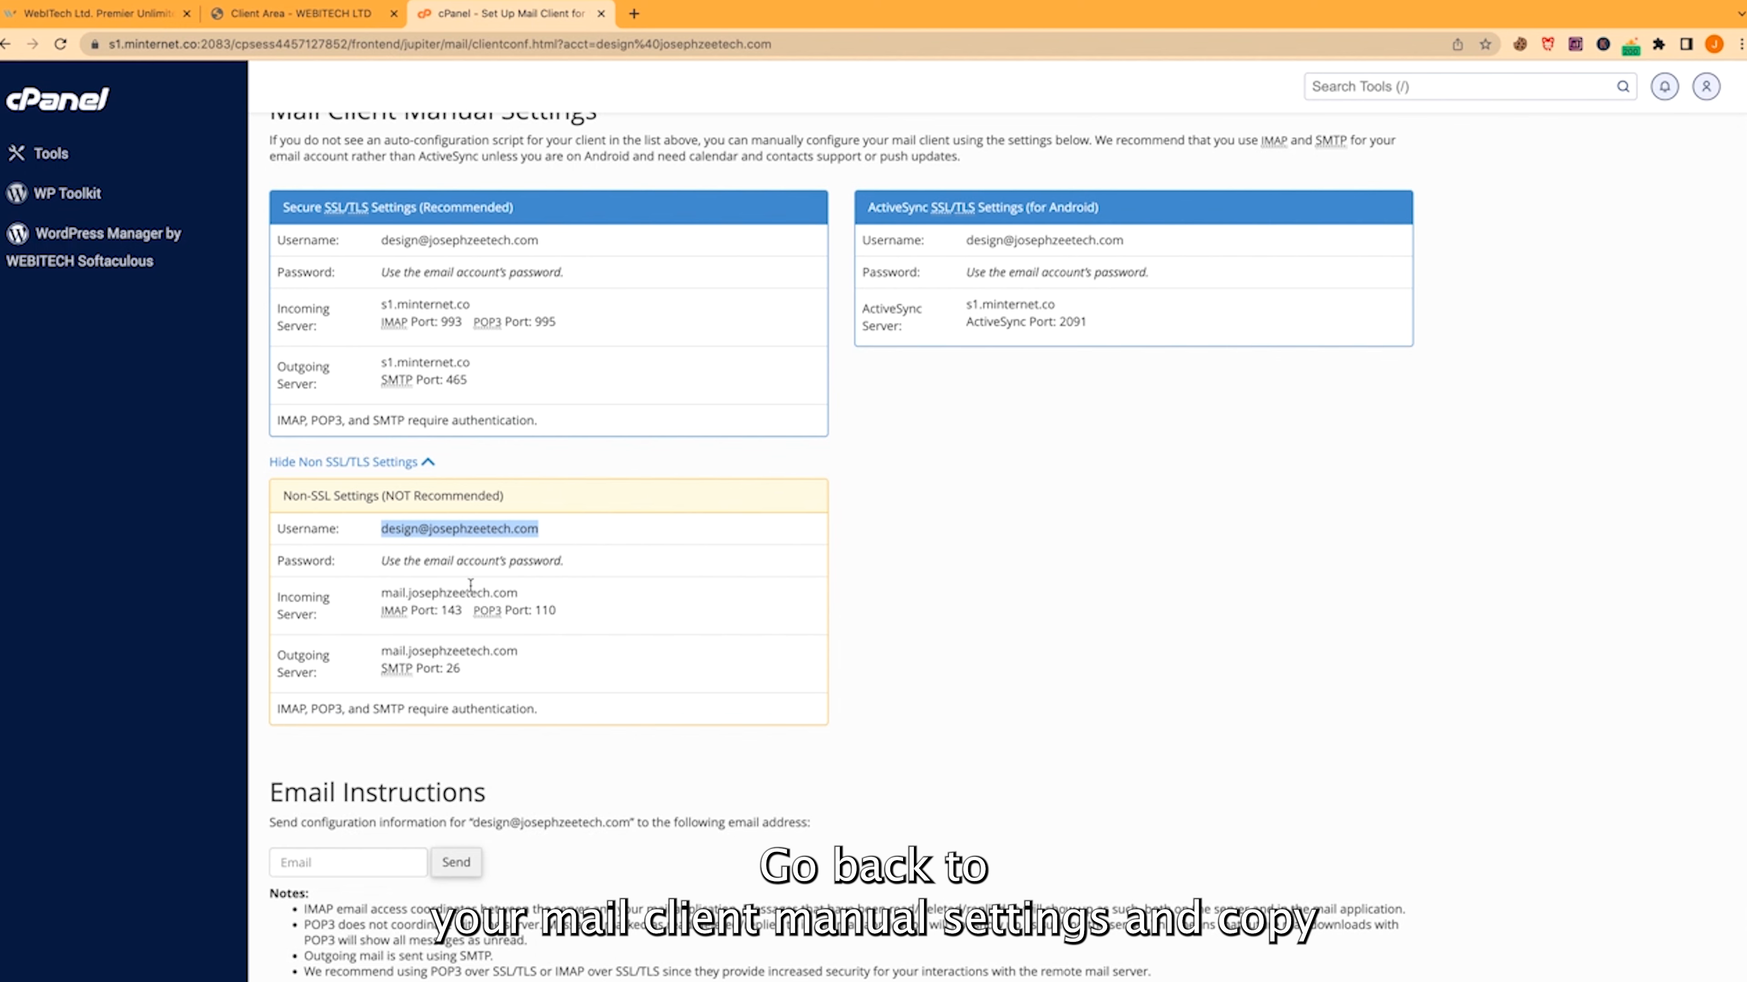
Fill both incoming and outgoing servers with mail.josephzeetech.com and turn SSL off
click(411, 595)
drag(533, 596, 381, 590)
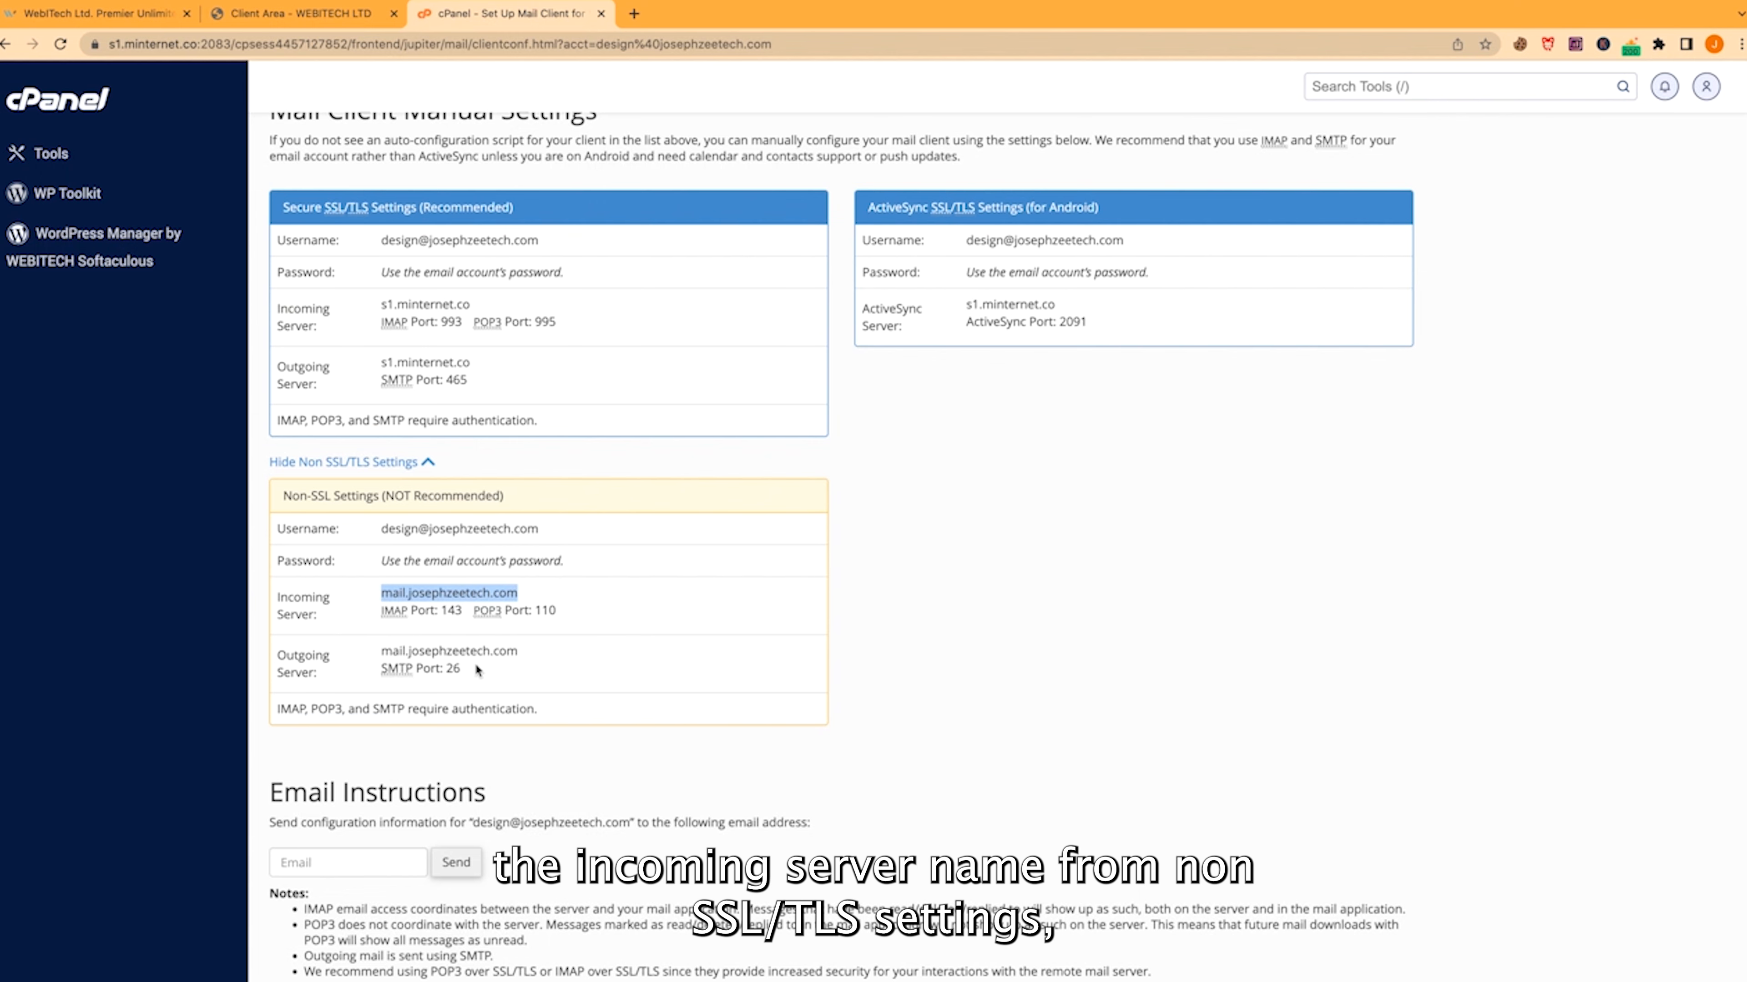
key(ctrl+Up)
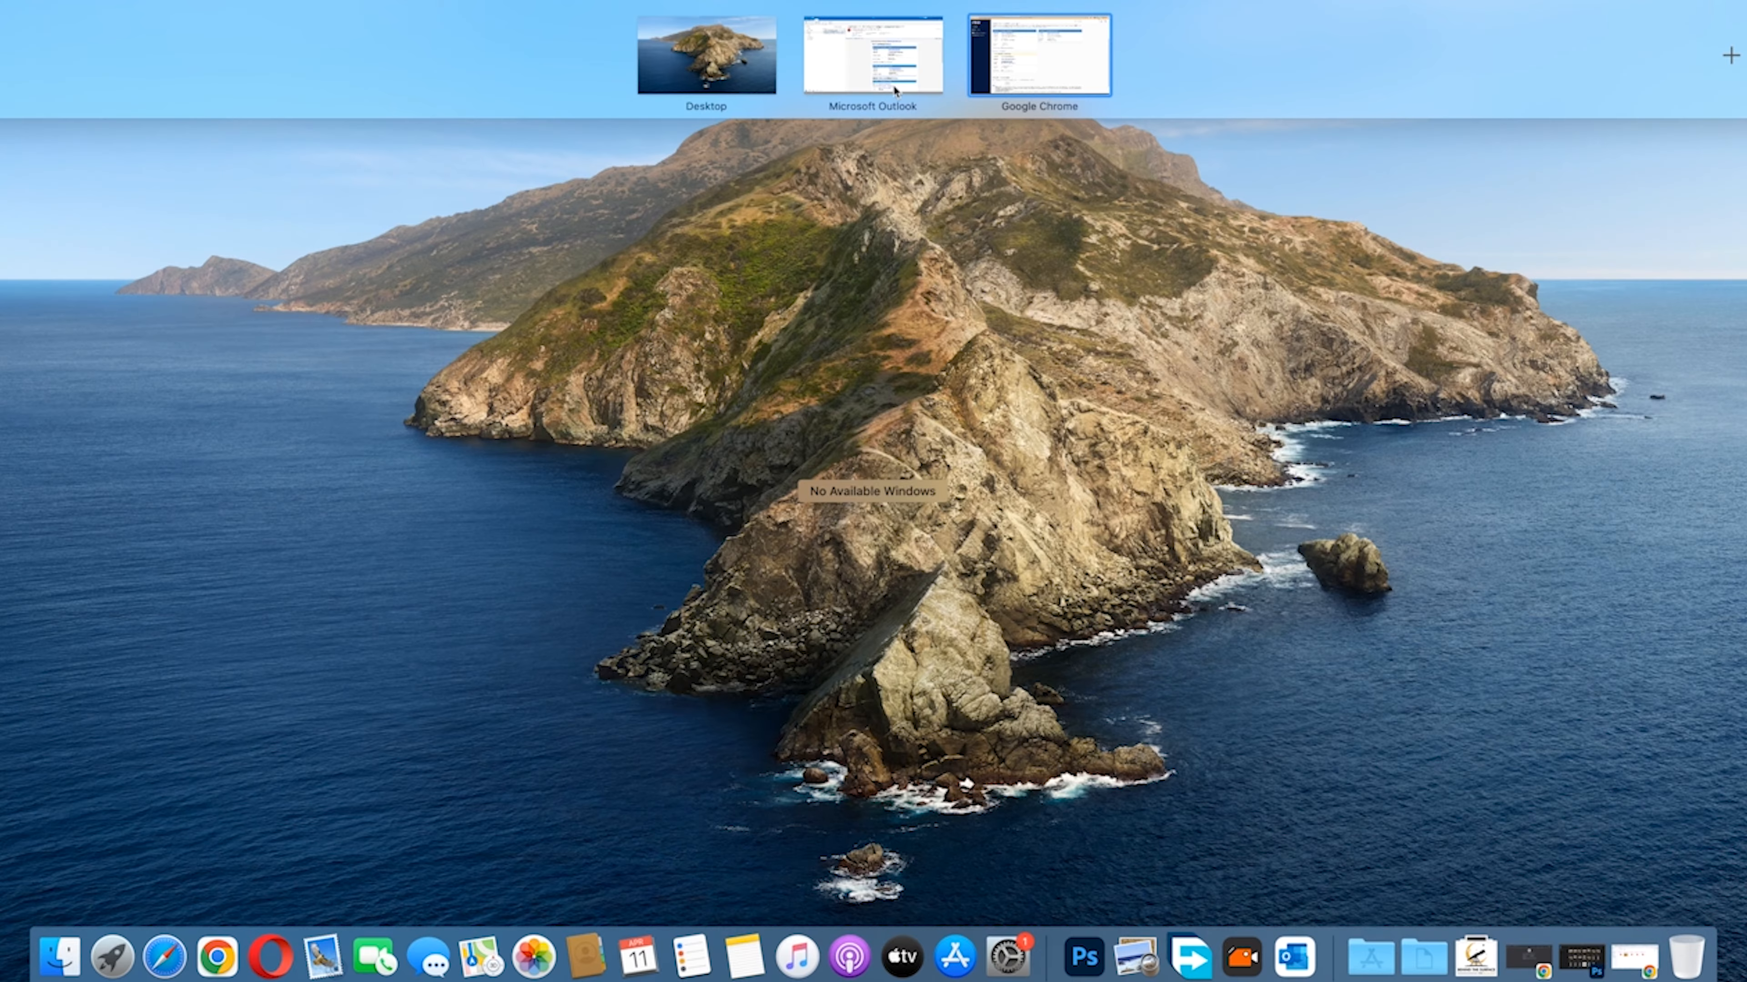
click(892, 86)
key(super+v)
click(789, 542)
key(super+v)
click(750, 498)
click(750, 574)
Use incoming port 110 and outgoing port 26, then add the non-SSL POP account
click(997, 468)
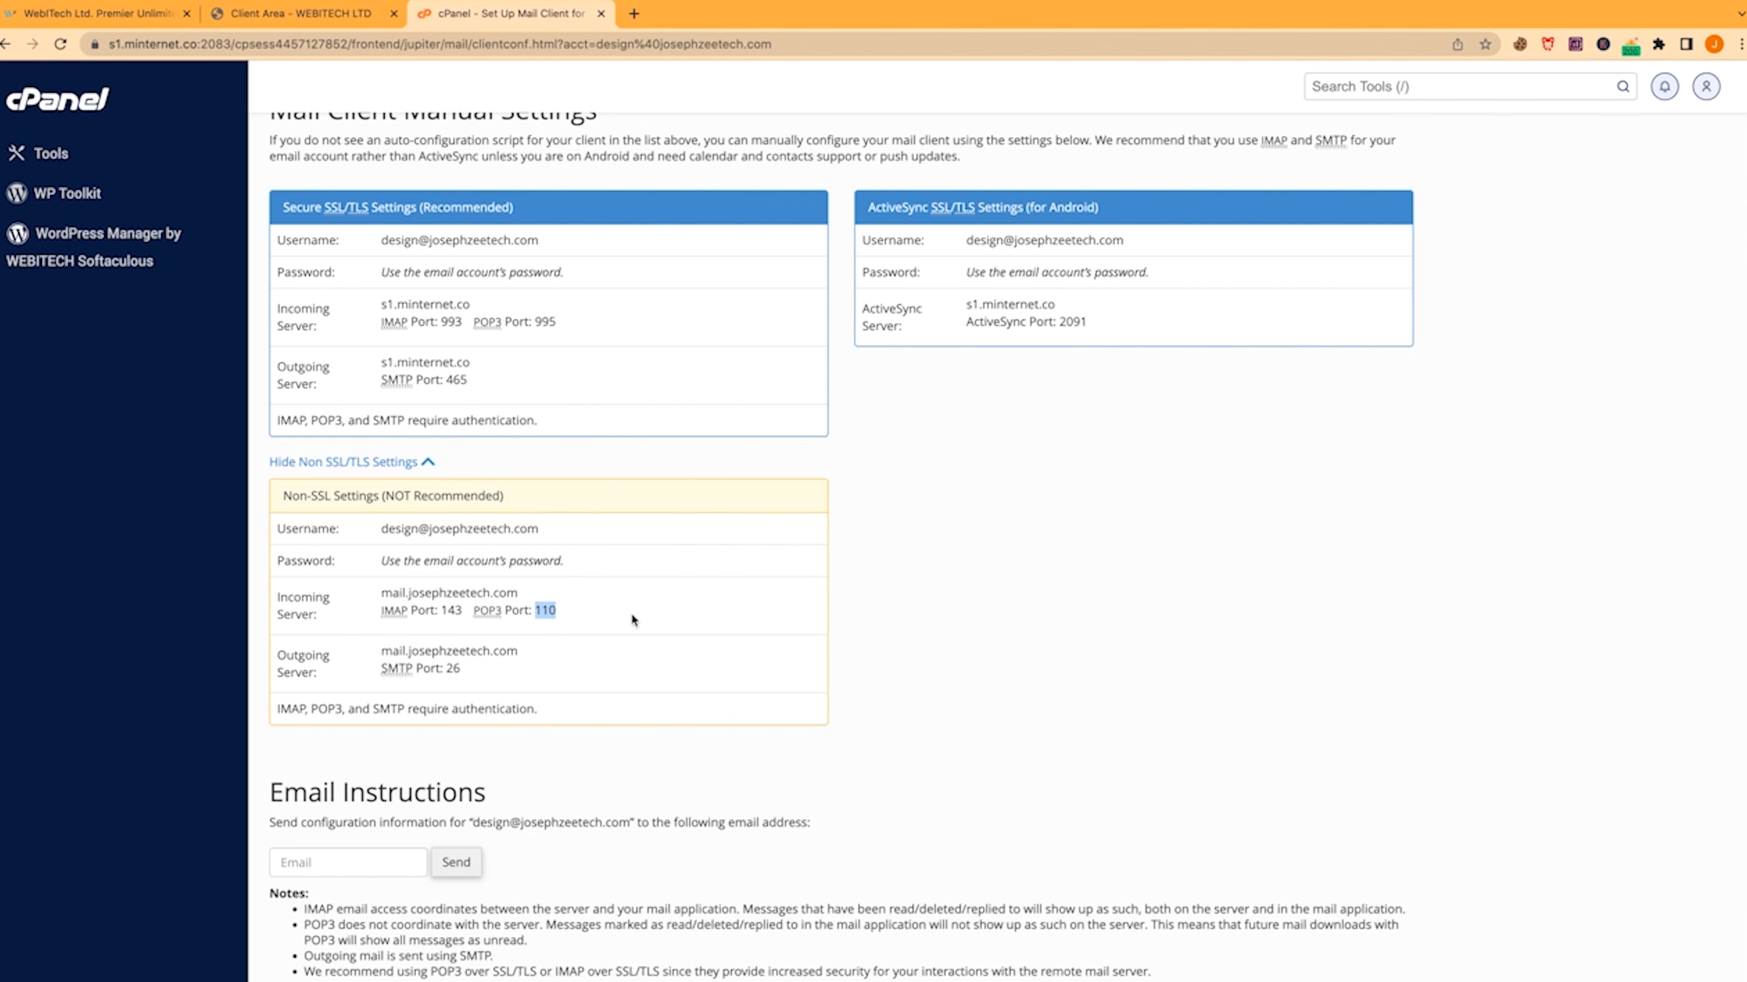
double_click(455, 668)
key(super+c)
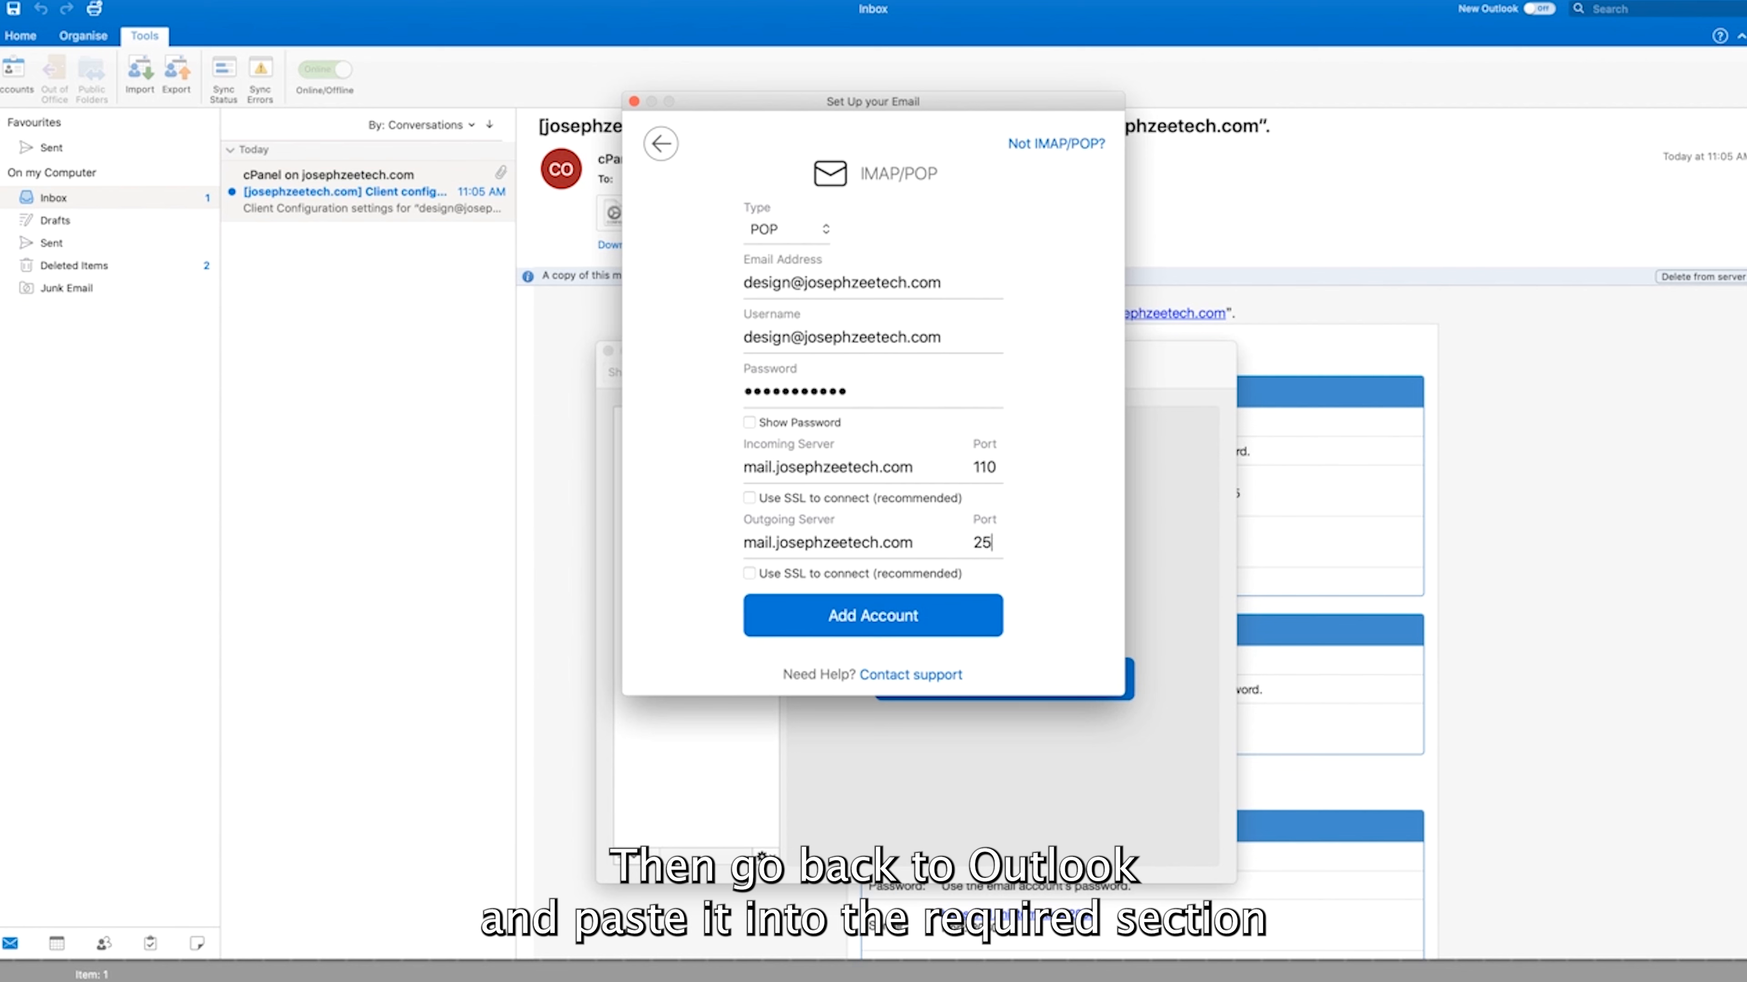
double_click(983, 542)
key(super+v)
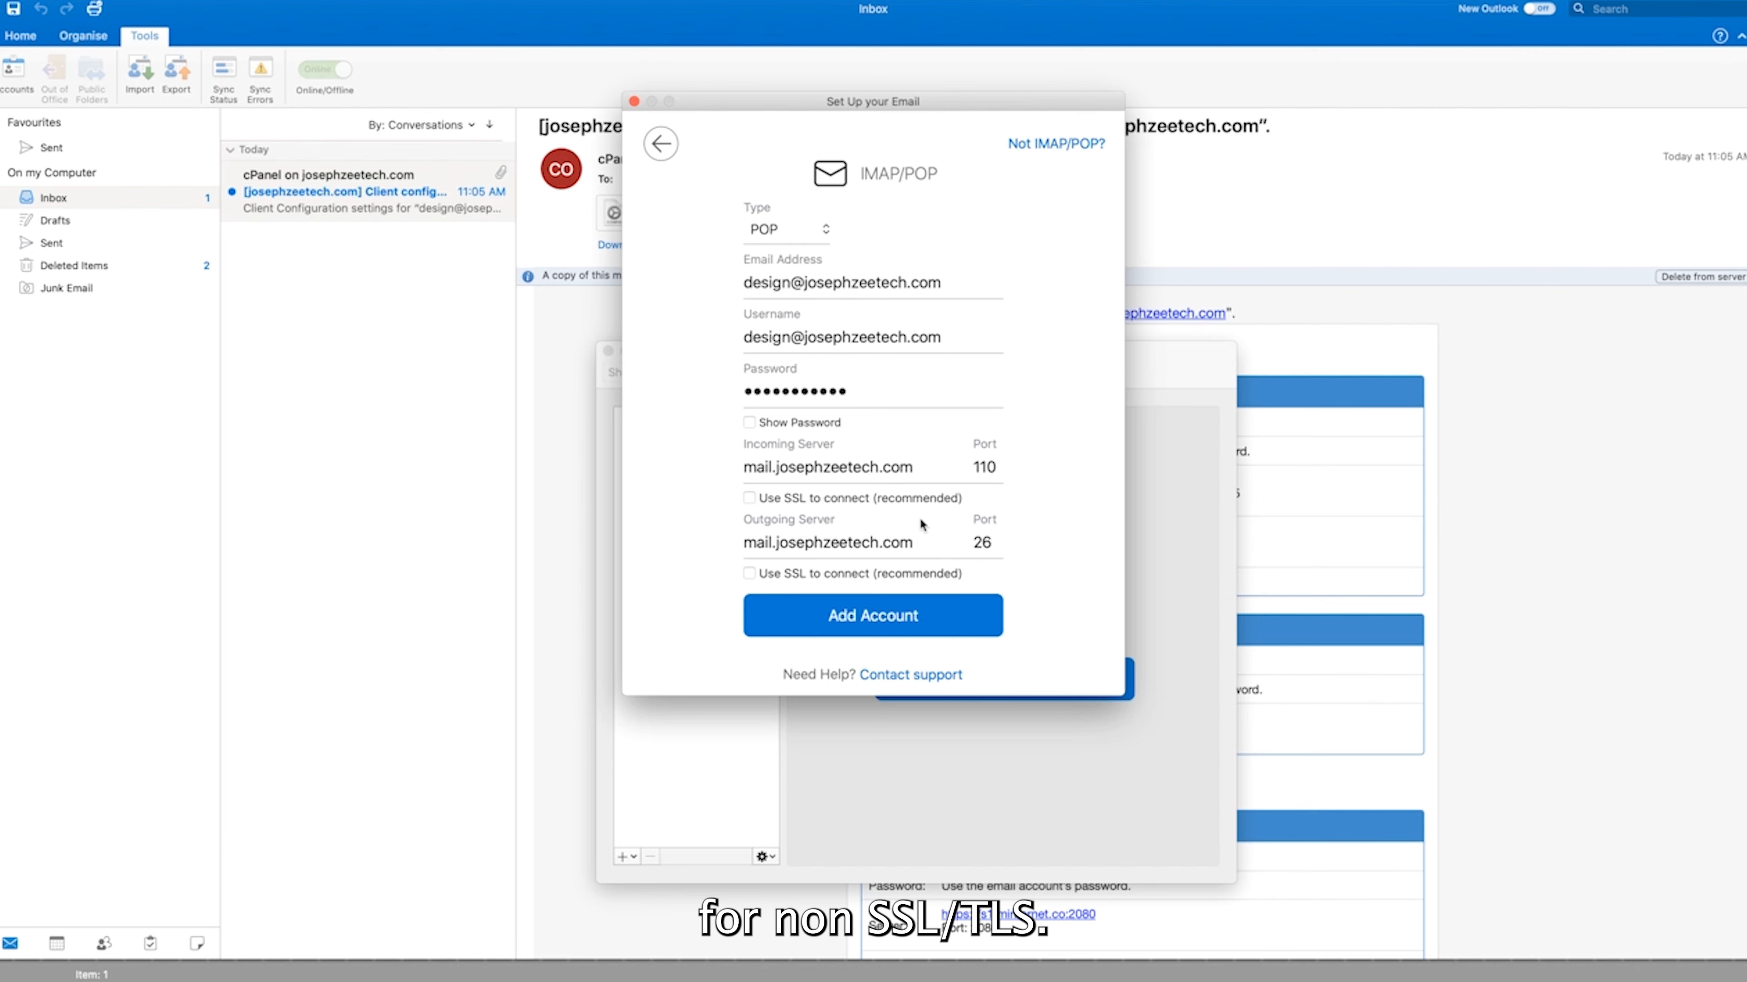
click(848, 621)
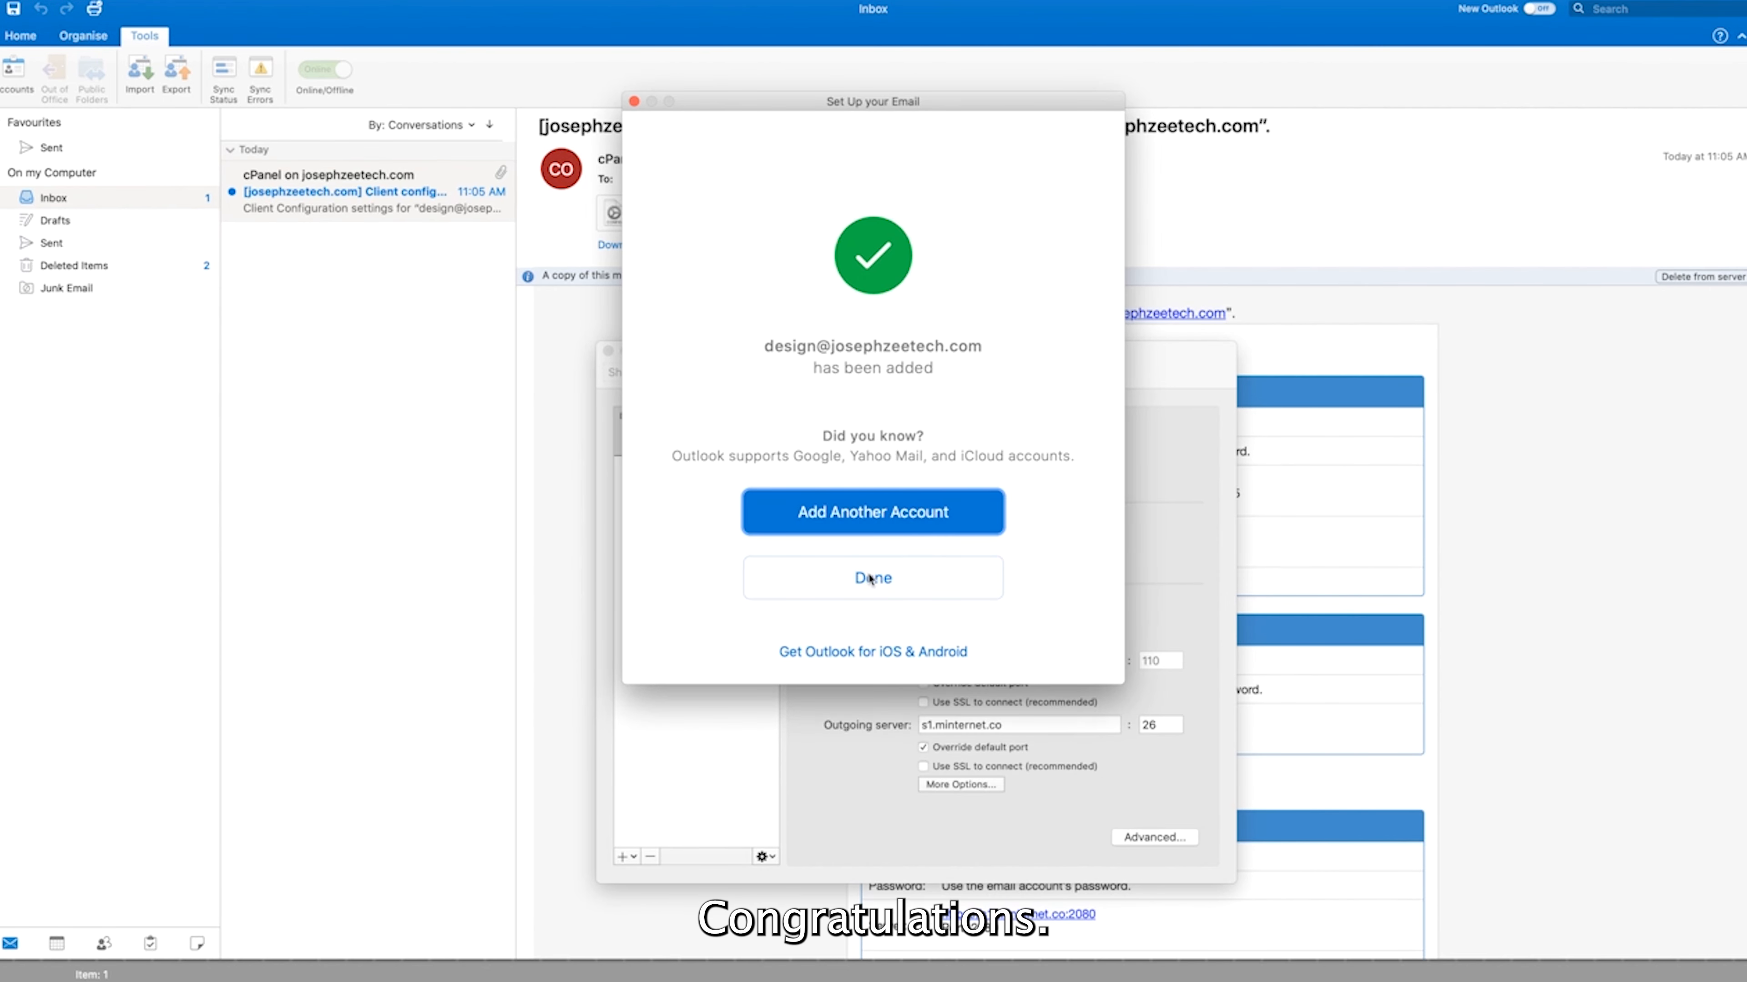
Dismiss the success message, close the Accounts window, and view the two-message cPanel conversation
click(871, 580)
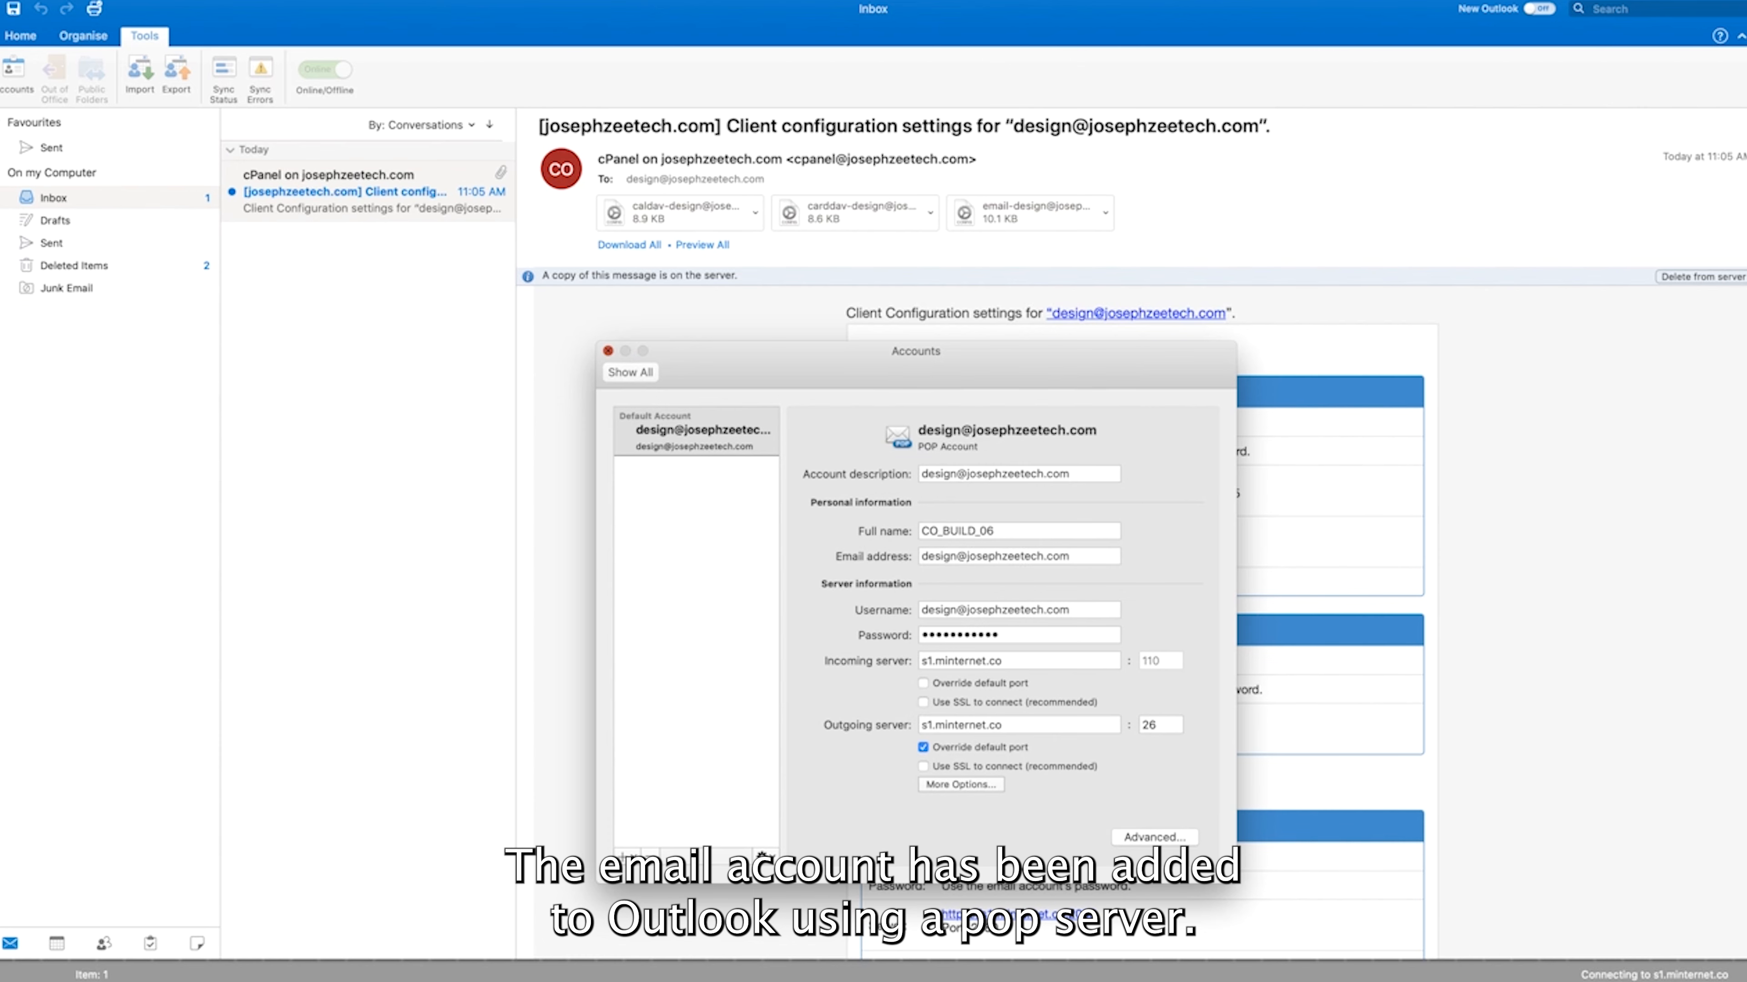
click(608, 351)
scroll(1141, 619, down, 6)
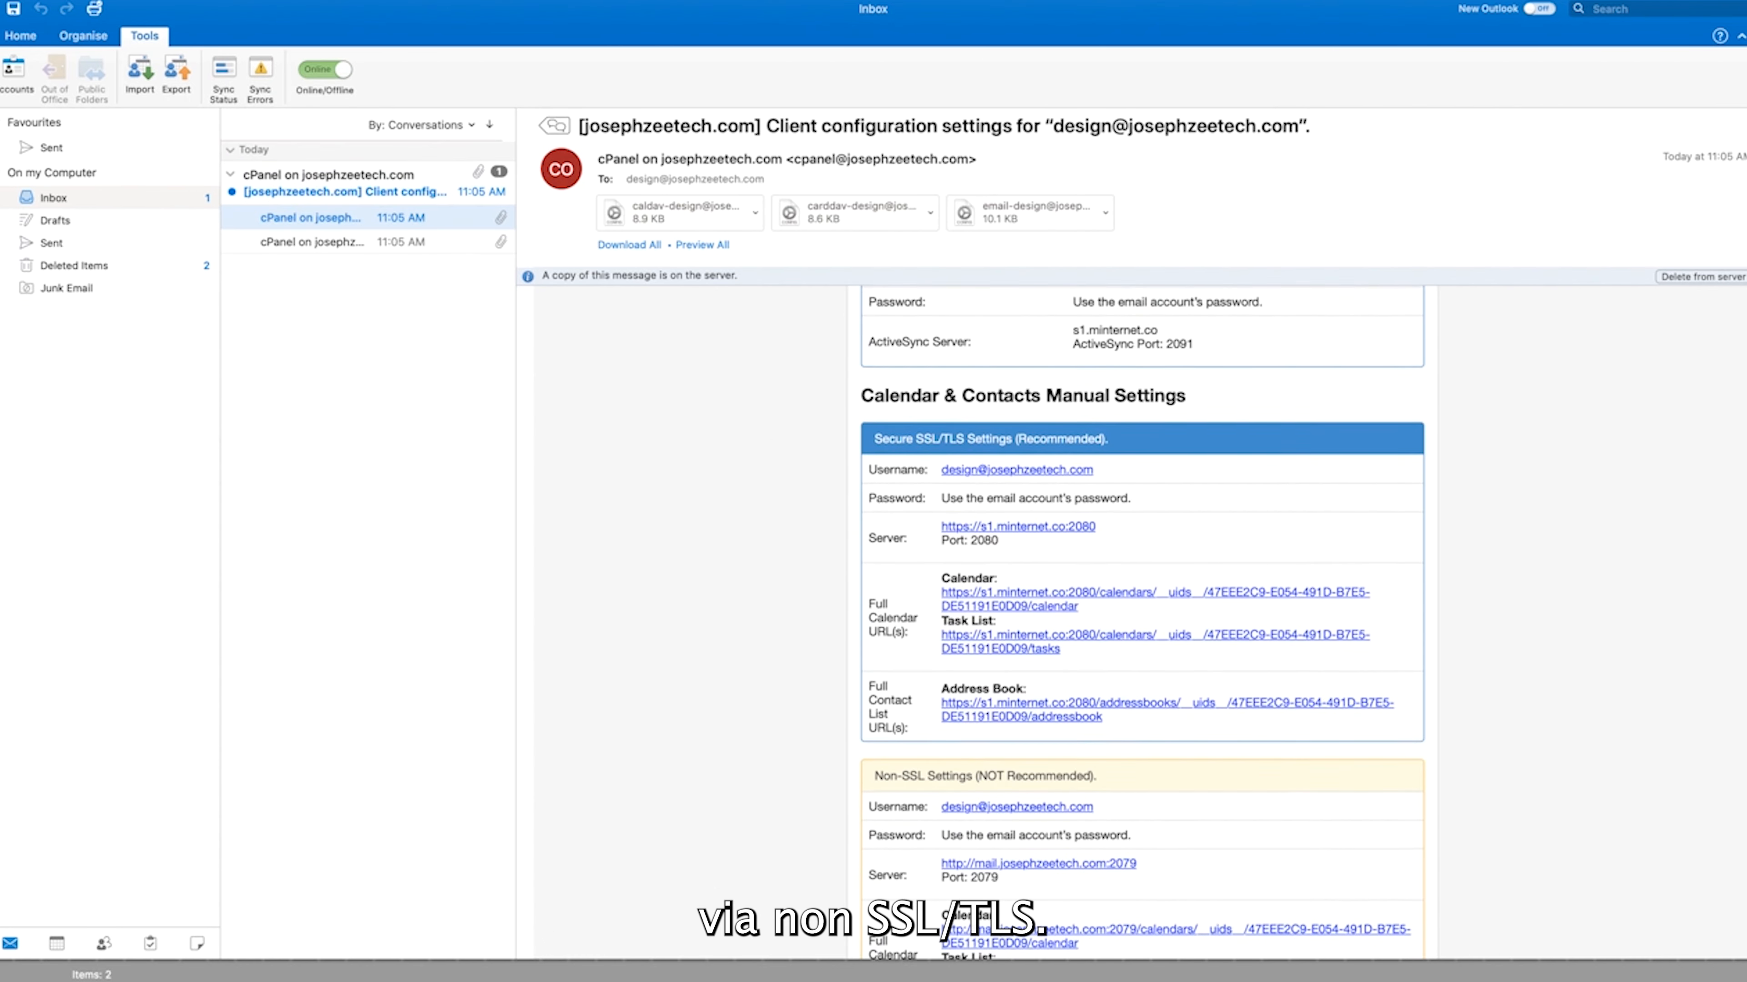
scroll(1142, 619, down, 10)
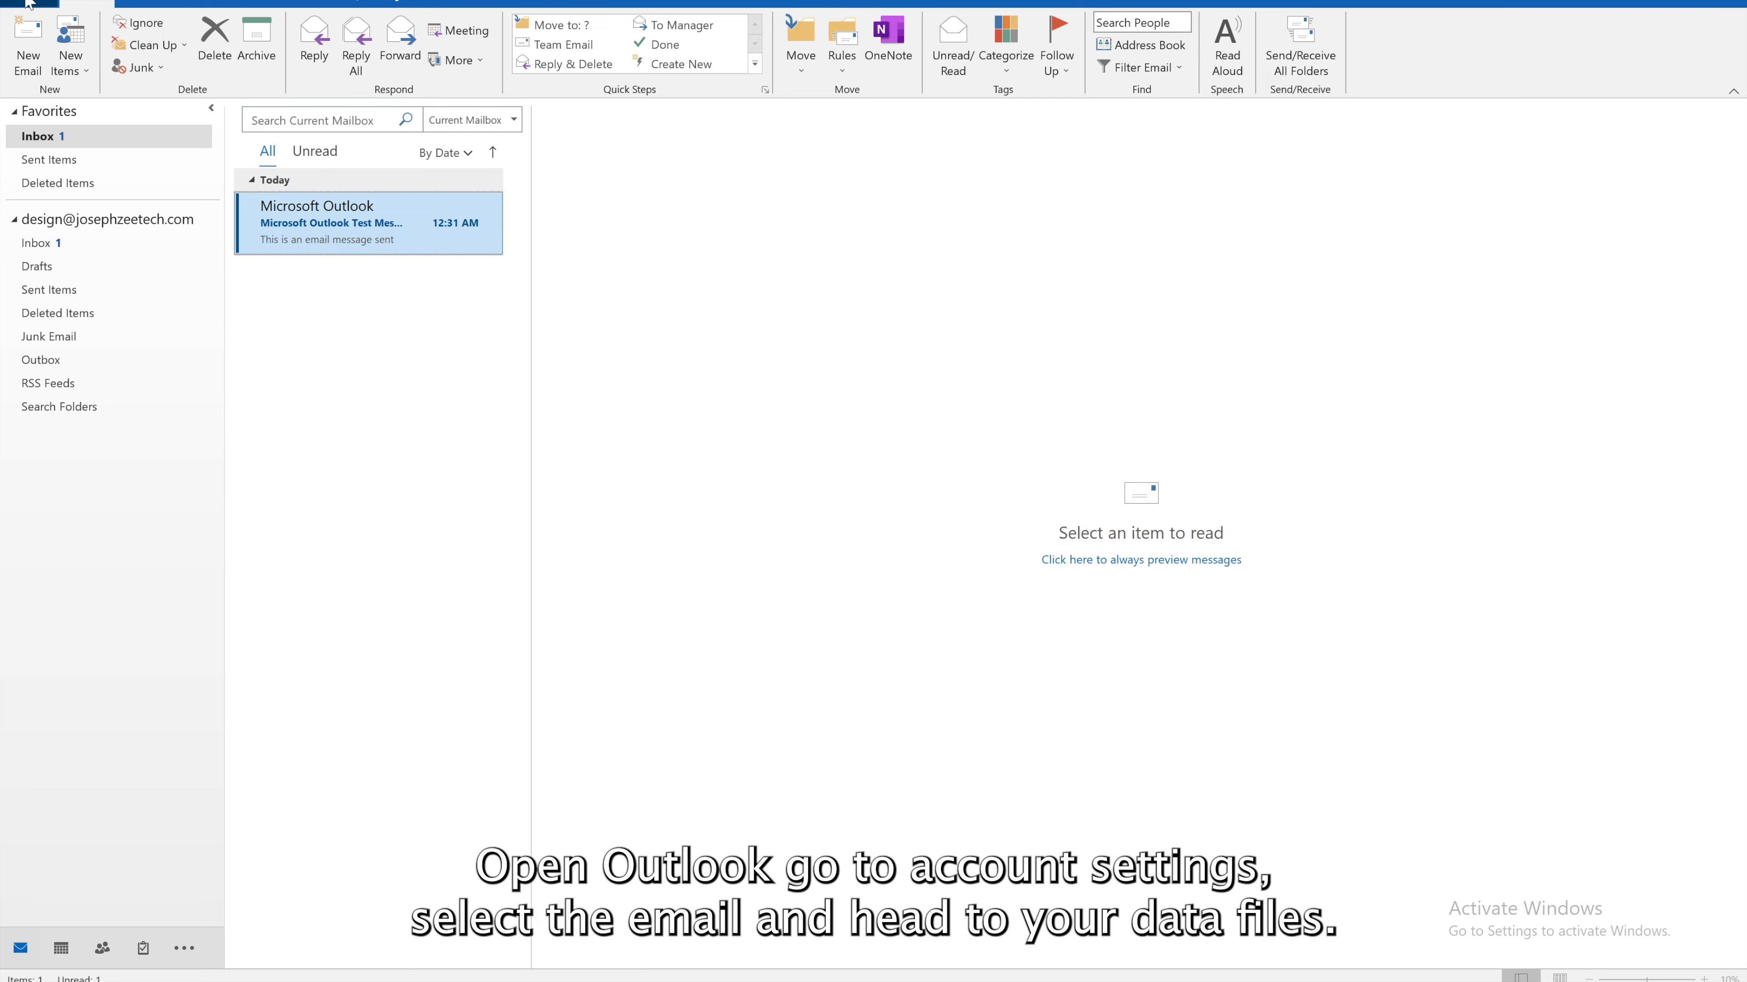
Open the design mailbox's Data Files list in Account Settings and reveal its .pst file folder
click(27, 5)
click(240, 171)
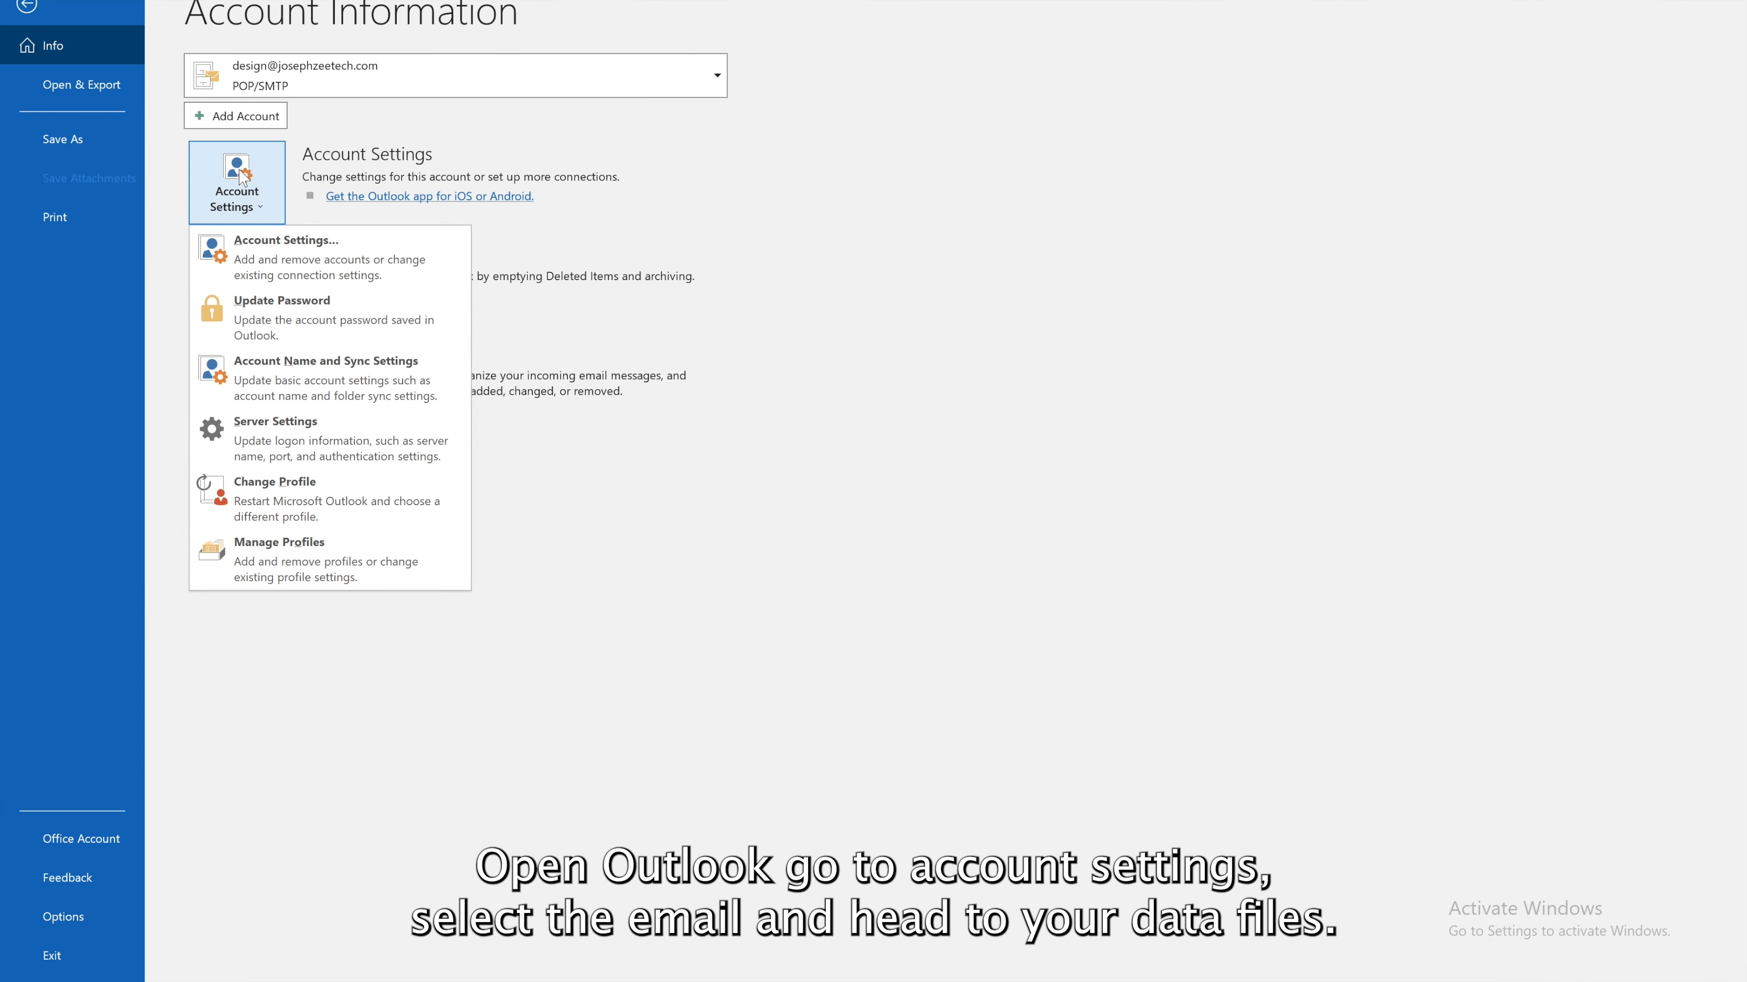
click(278, 237)
click(907, 410)
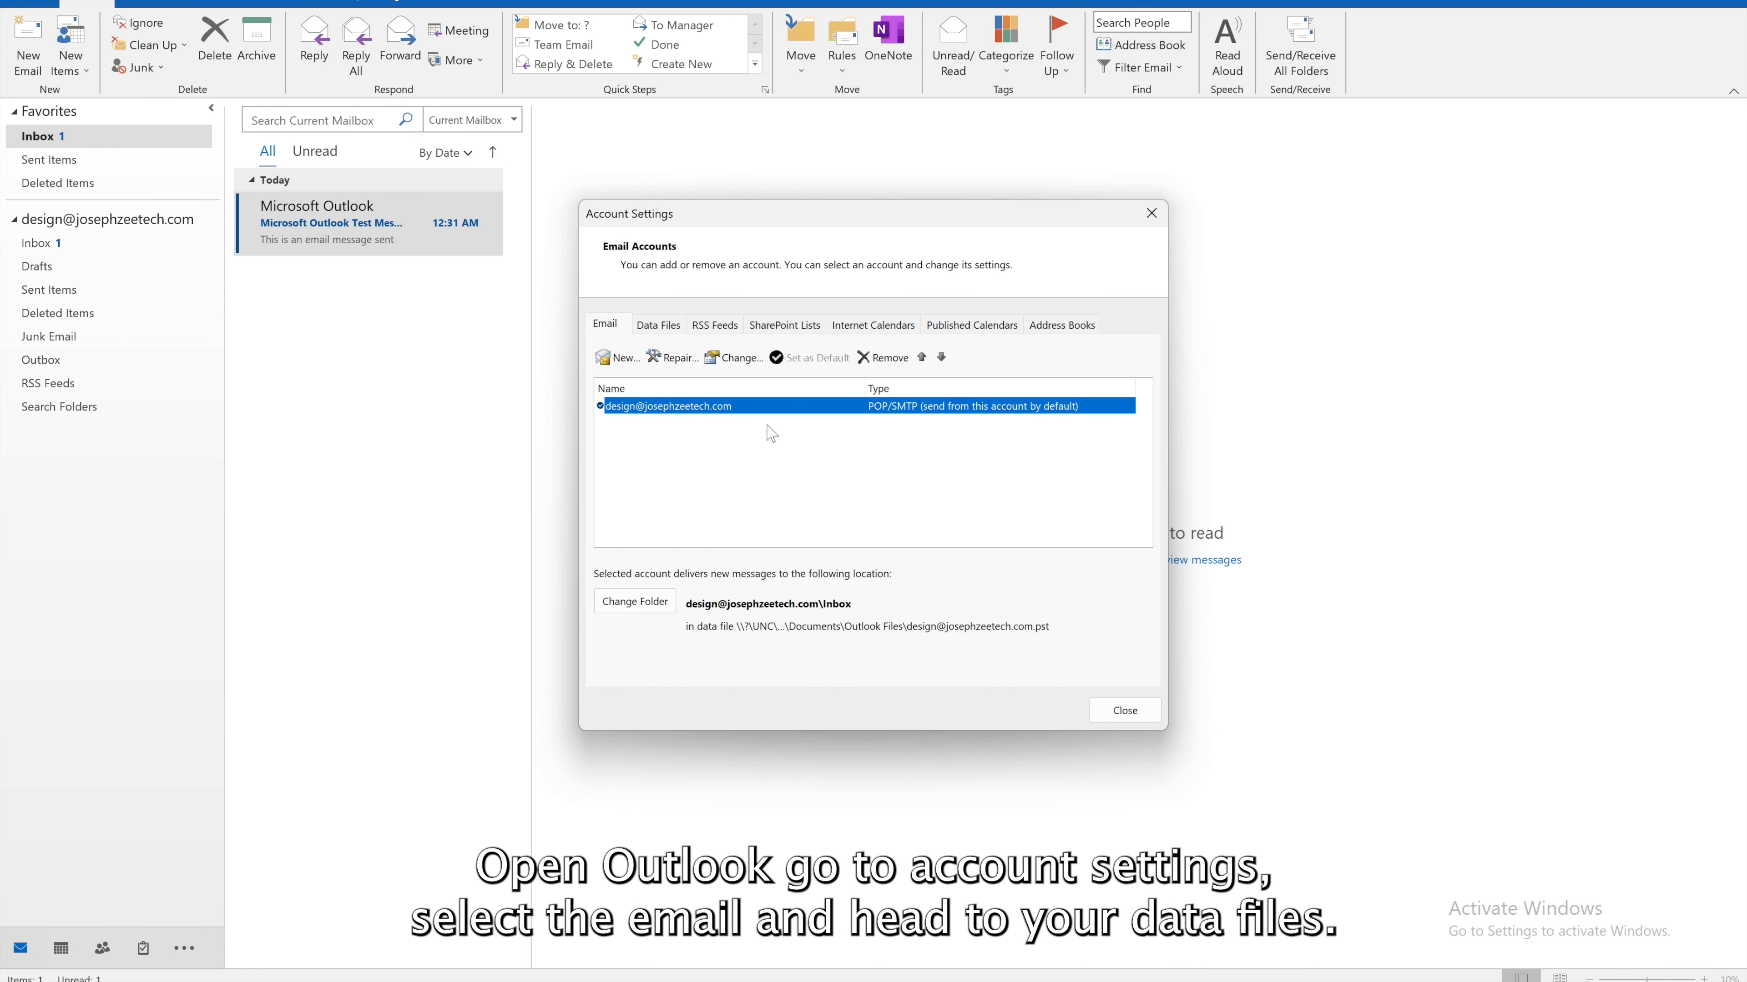
click(660, 326)
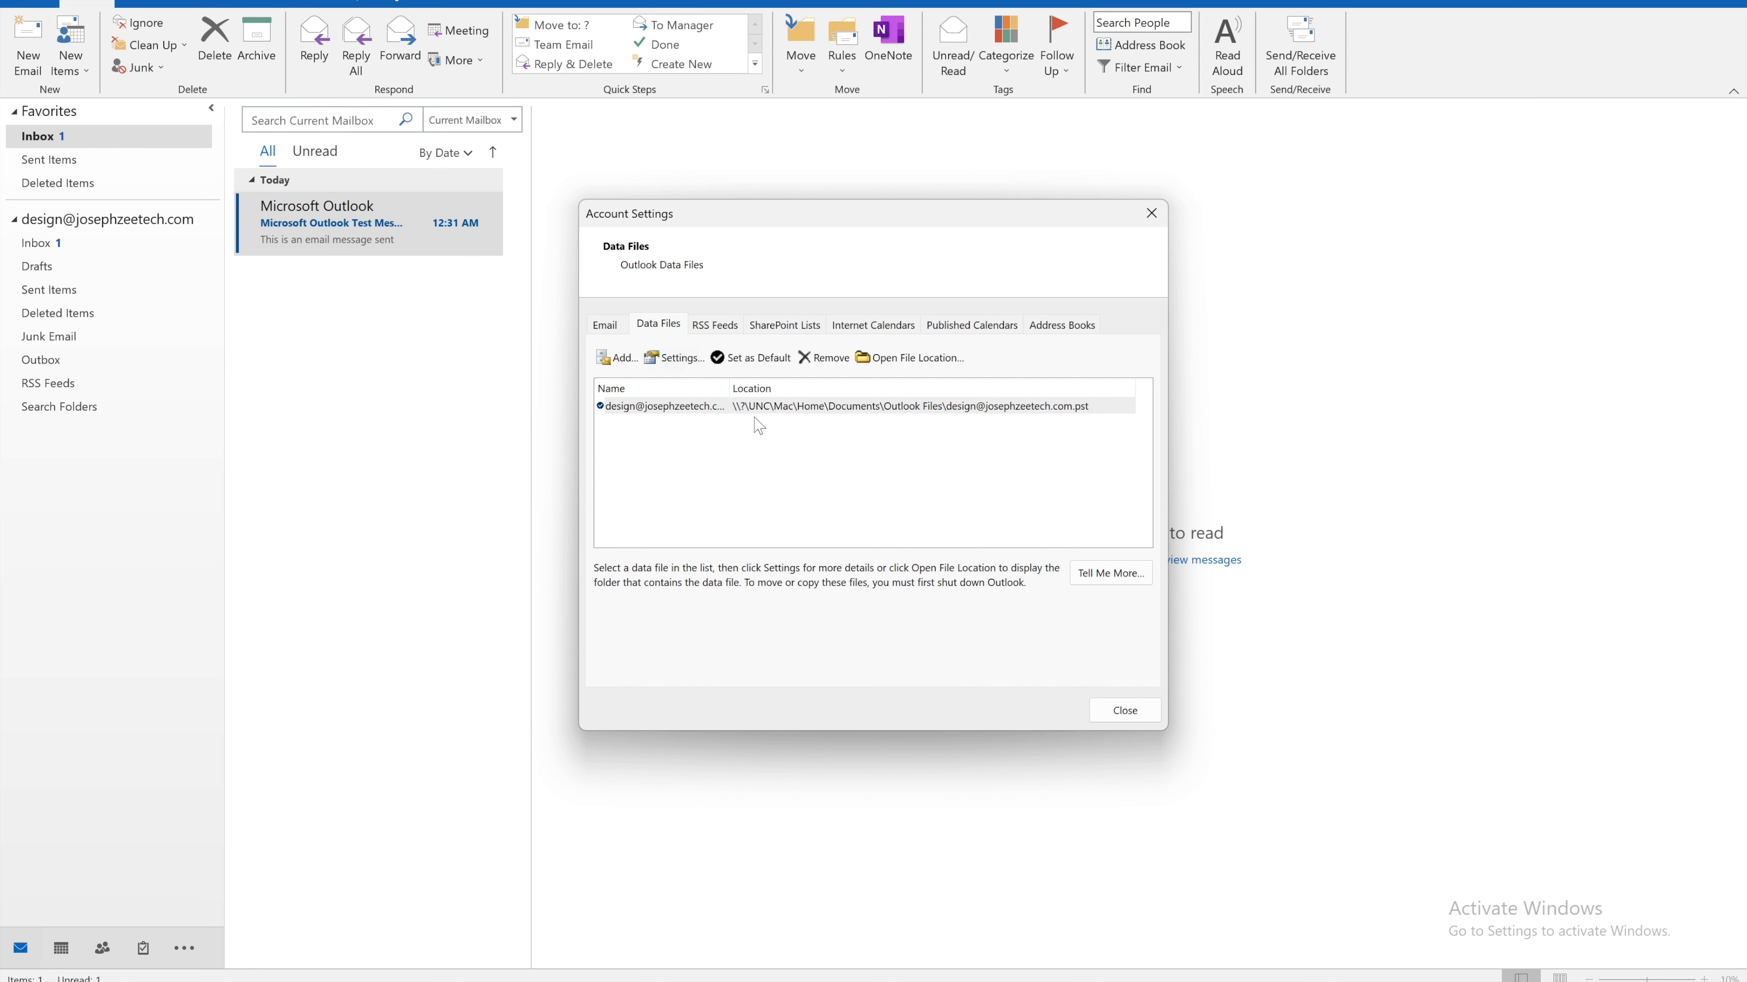
click(890, 359)
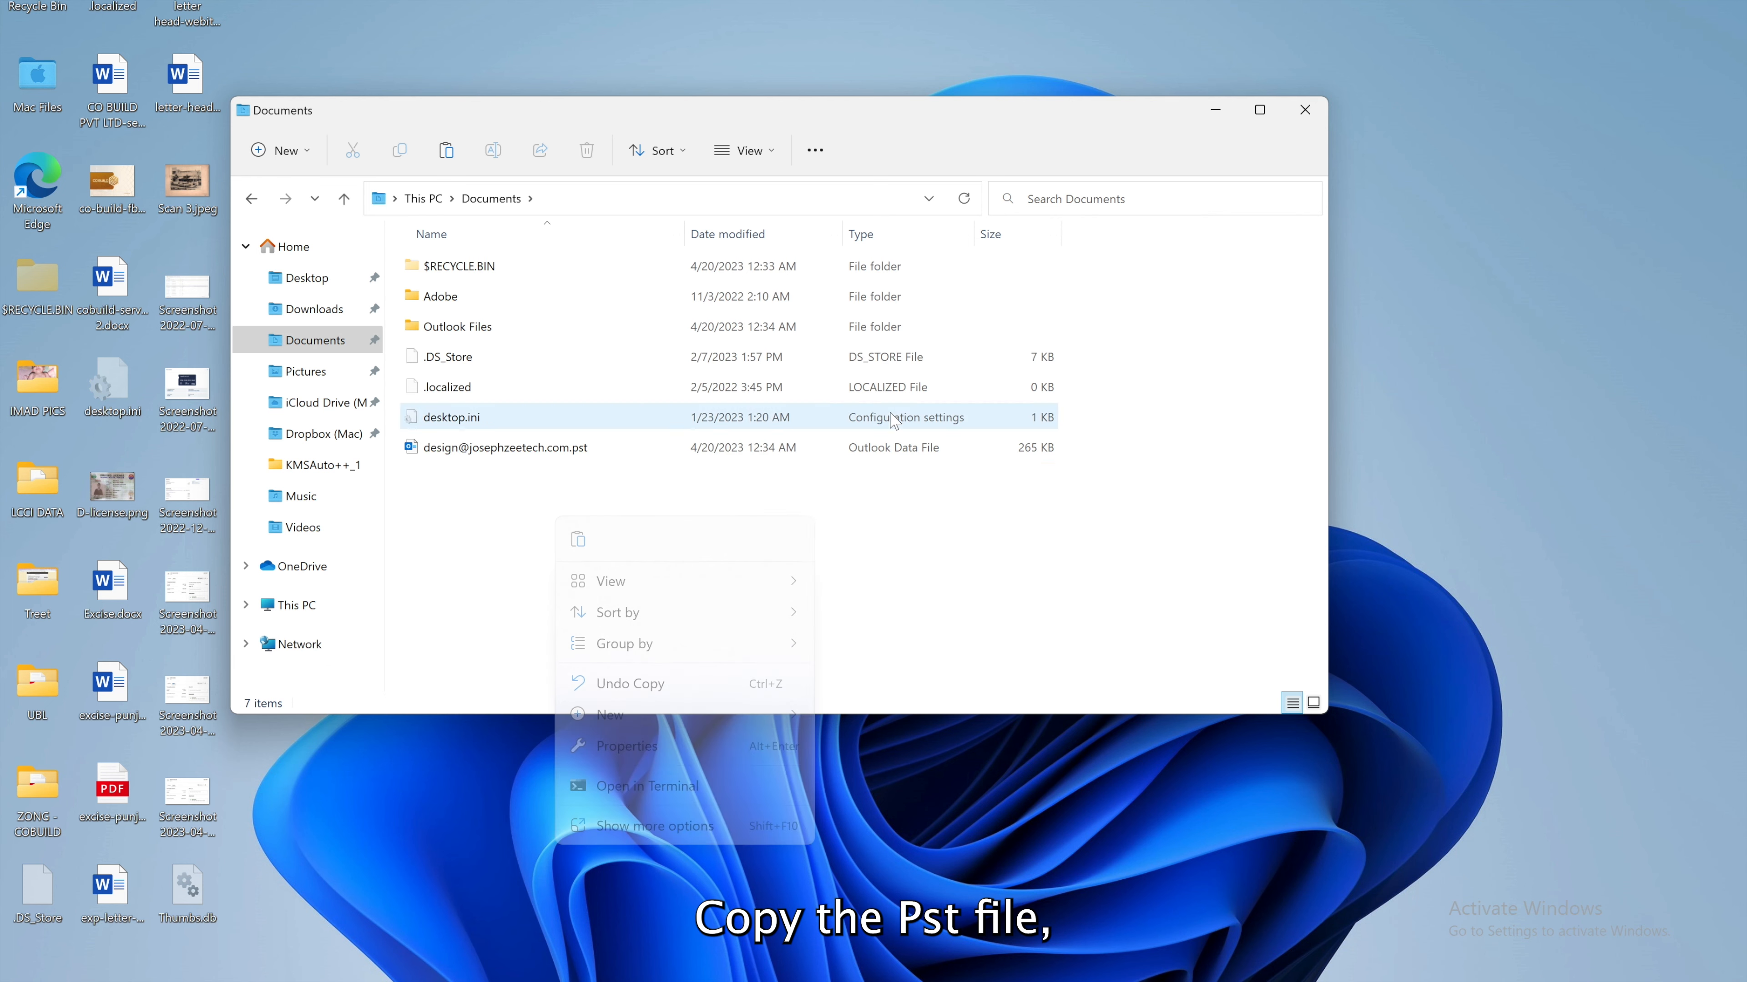
Name a new Documents folder 'outlook backup' and move the .pst file into it
text(outlook backup)
drag(506, 447, 512, 494)
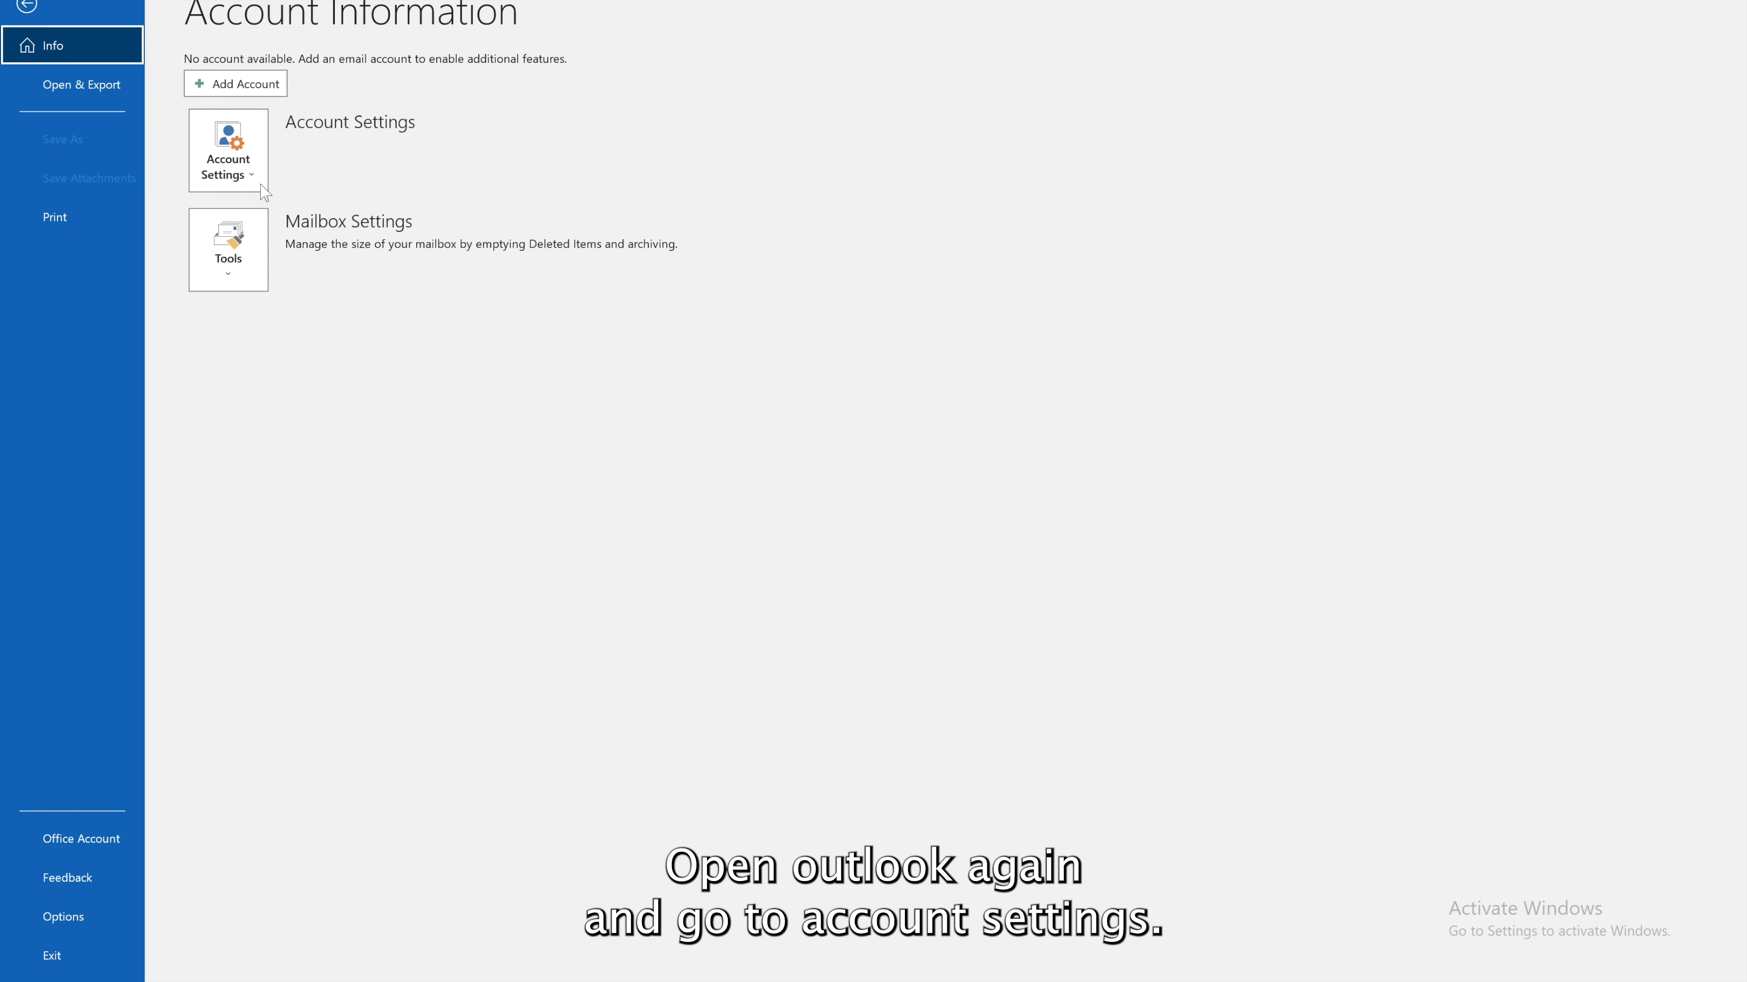
Begin a manual POP account setup for the design mailbox address
click(262, 184)
click(276, 212)
click(624, 358)
click(887, 630)
click(887, 653)
click(864, 561)
click(872, 696)
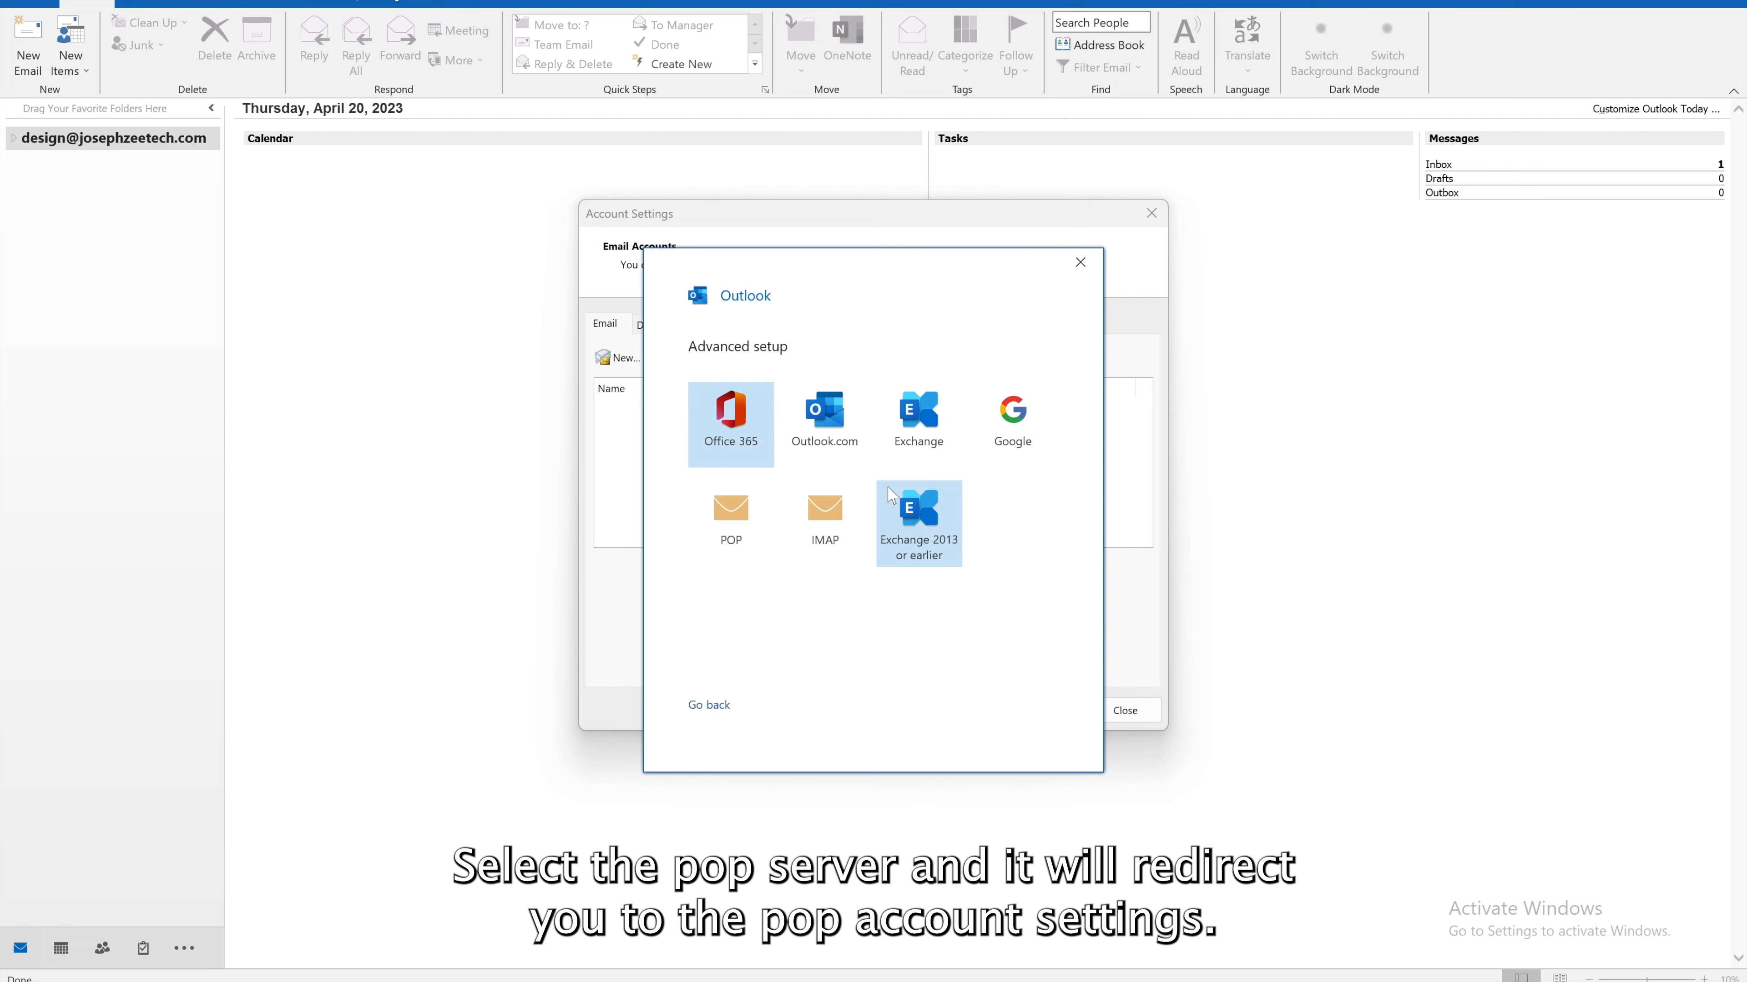
click(727, 519)
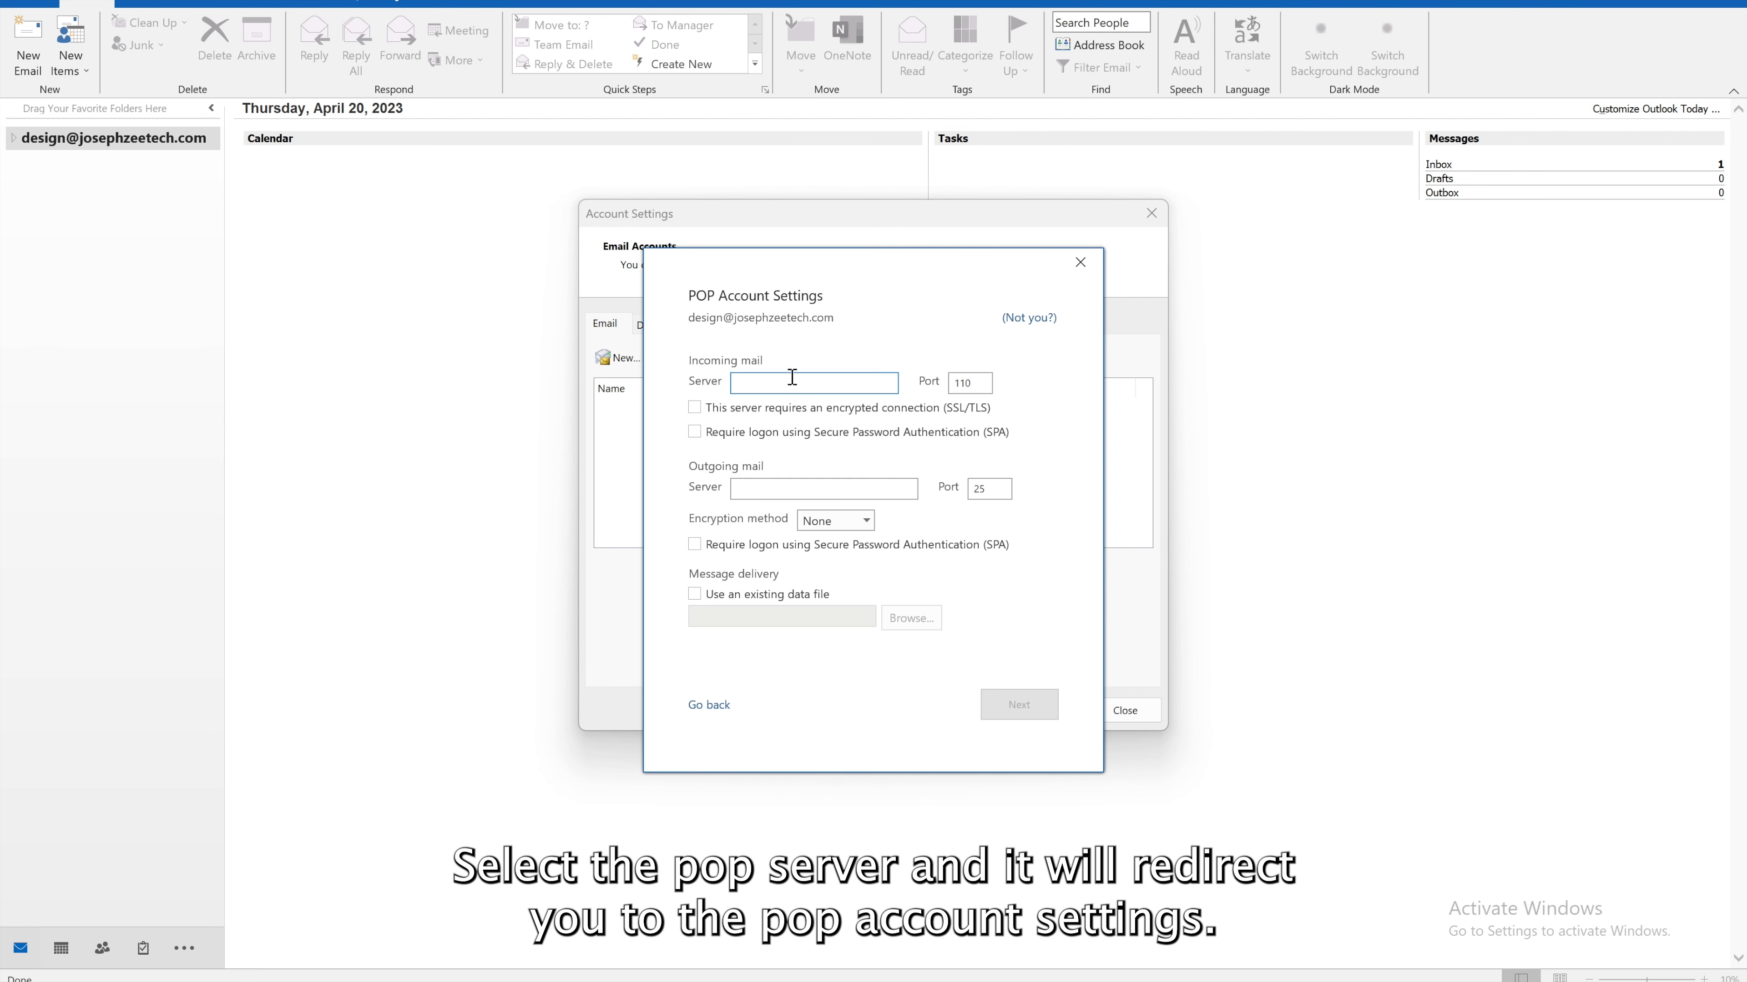
Use s1.minternet.co for both mail servers and the outlook backup .pst as the existing data file
text(s1.minternet.co)
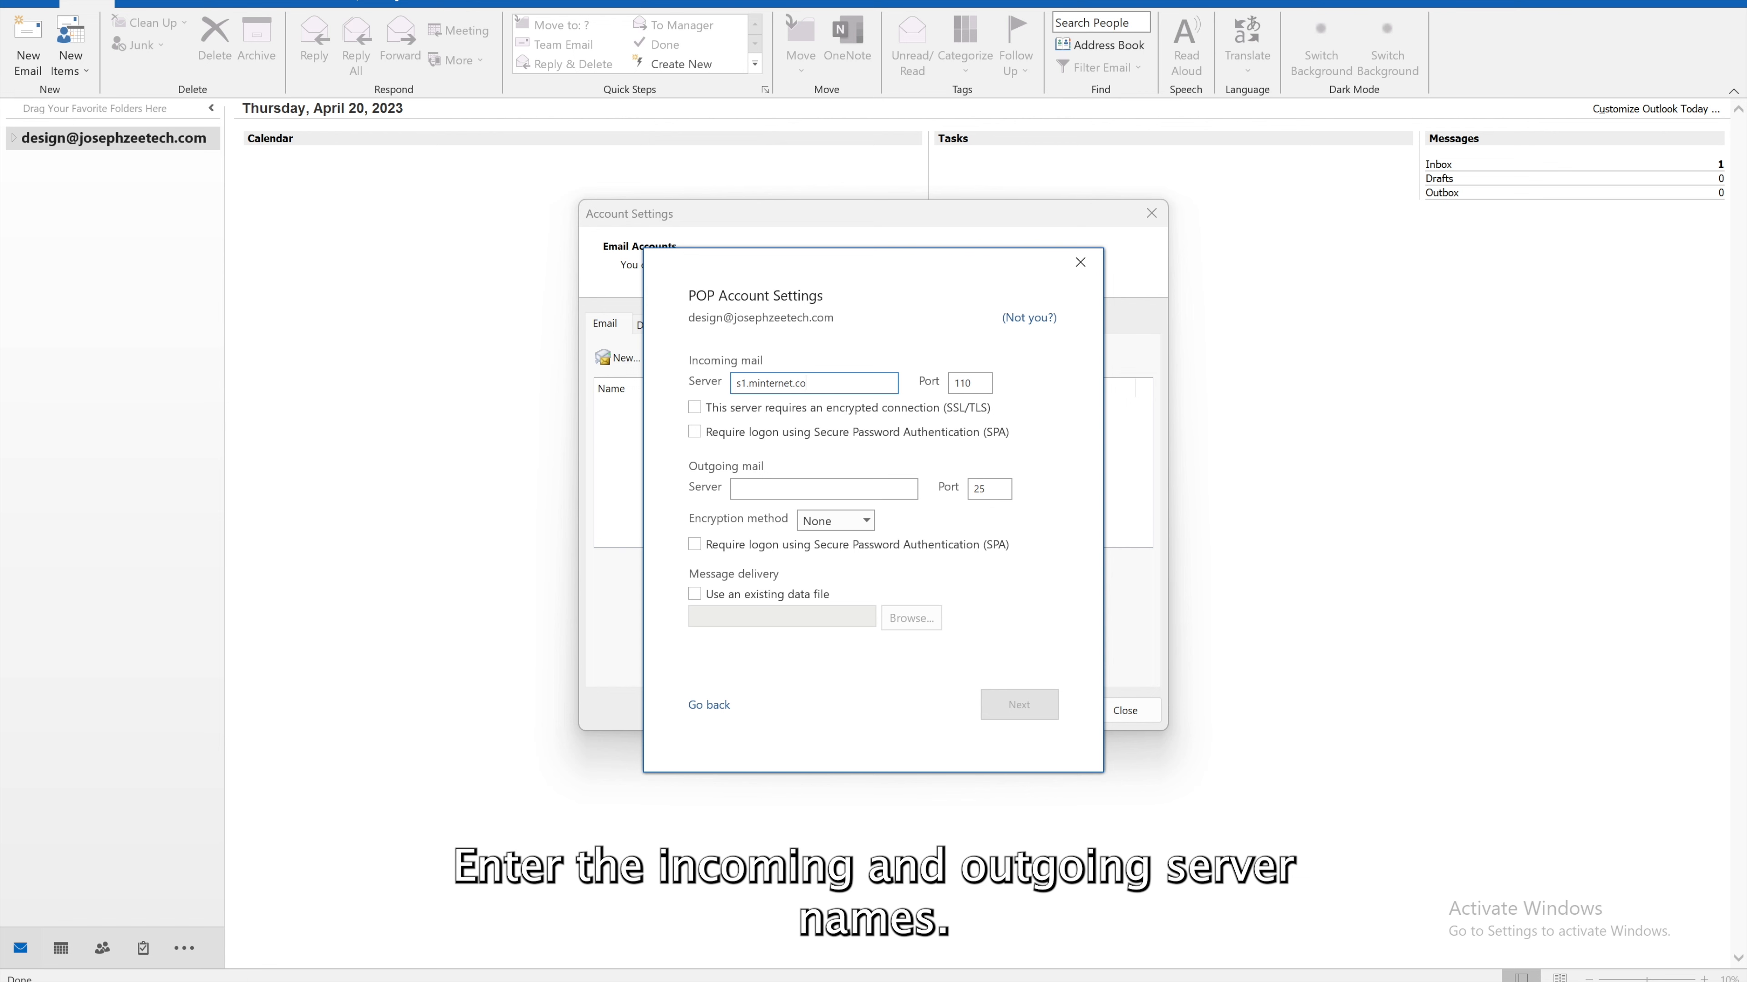
click(779, 487)
text(s1.minternet.co)
click(723, 595)
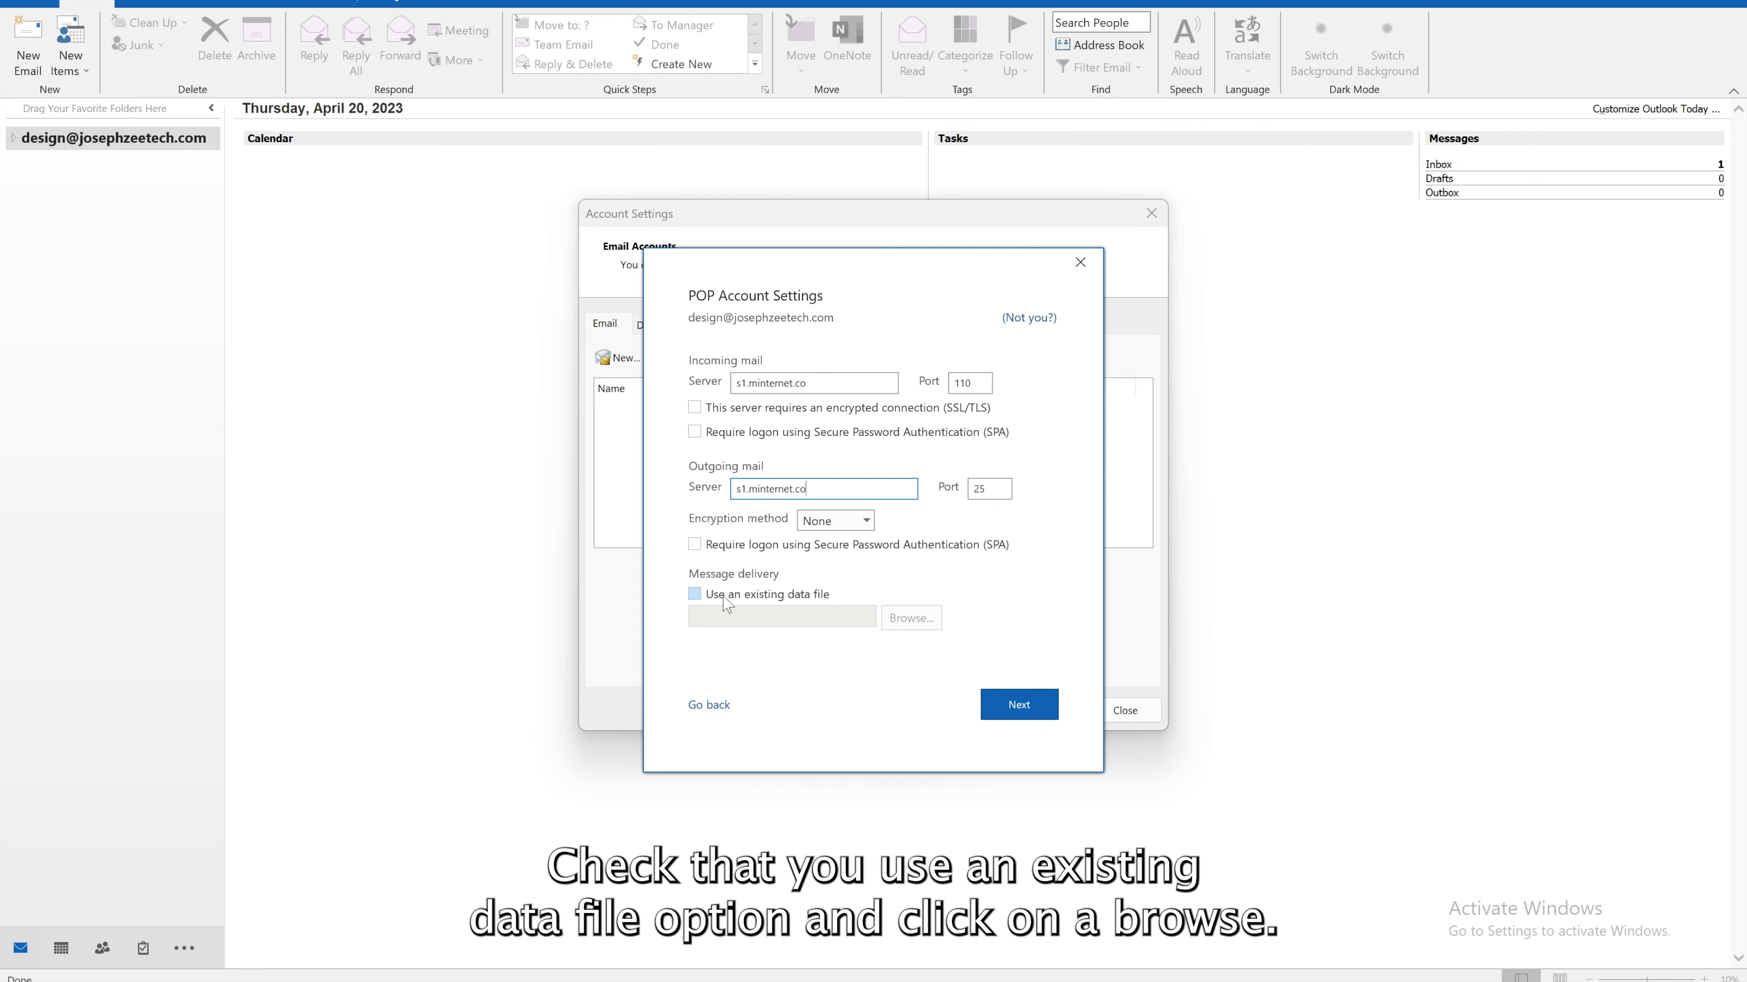
click(901, 615)
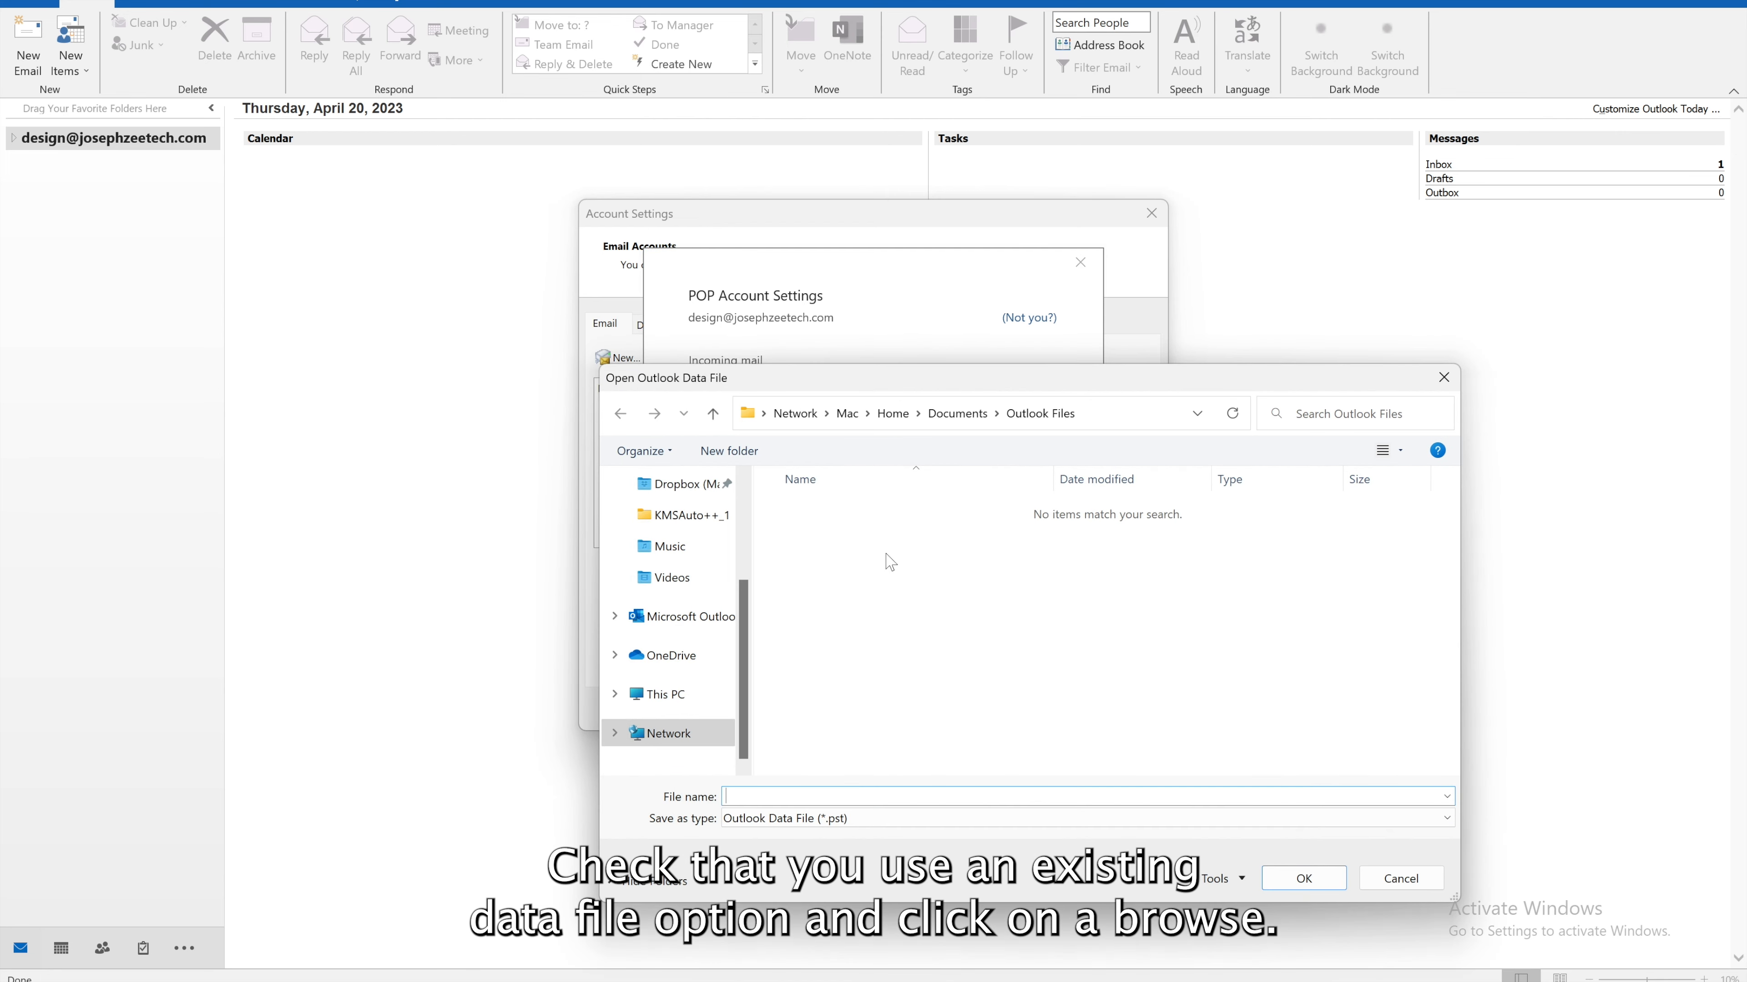
click(963, 416)
double_click(862, 572)
click(864, 523)
double_click(864, 523)
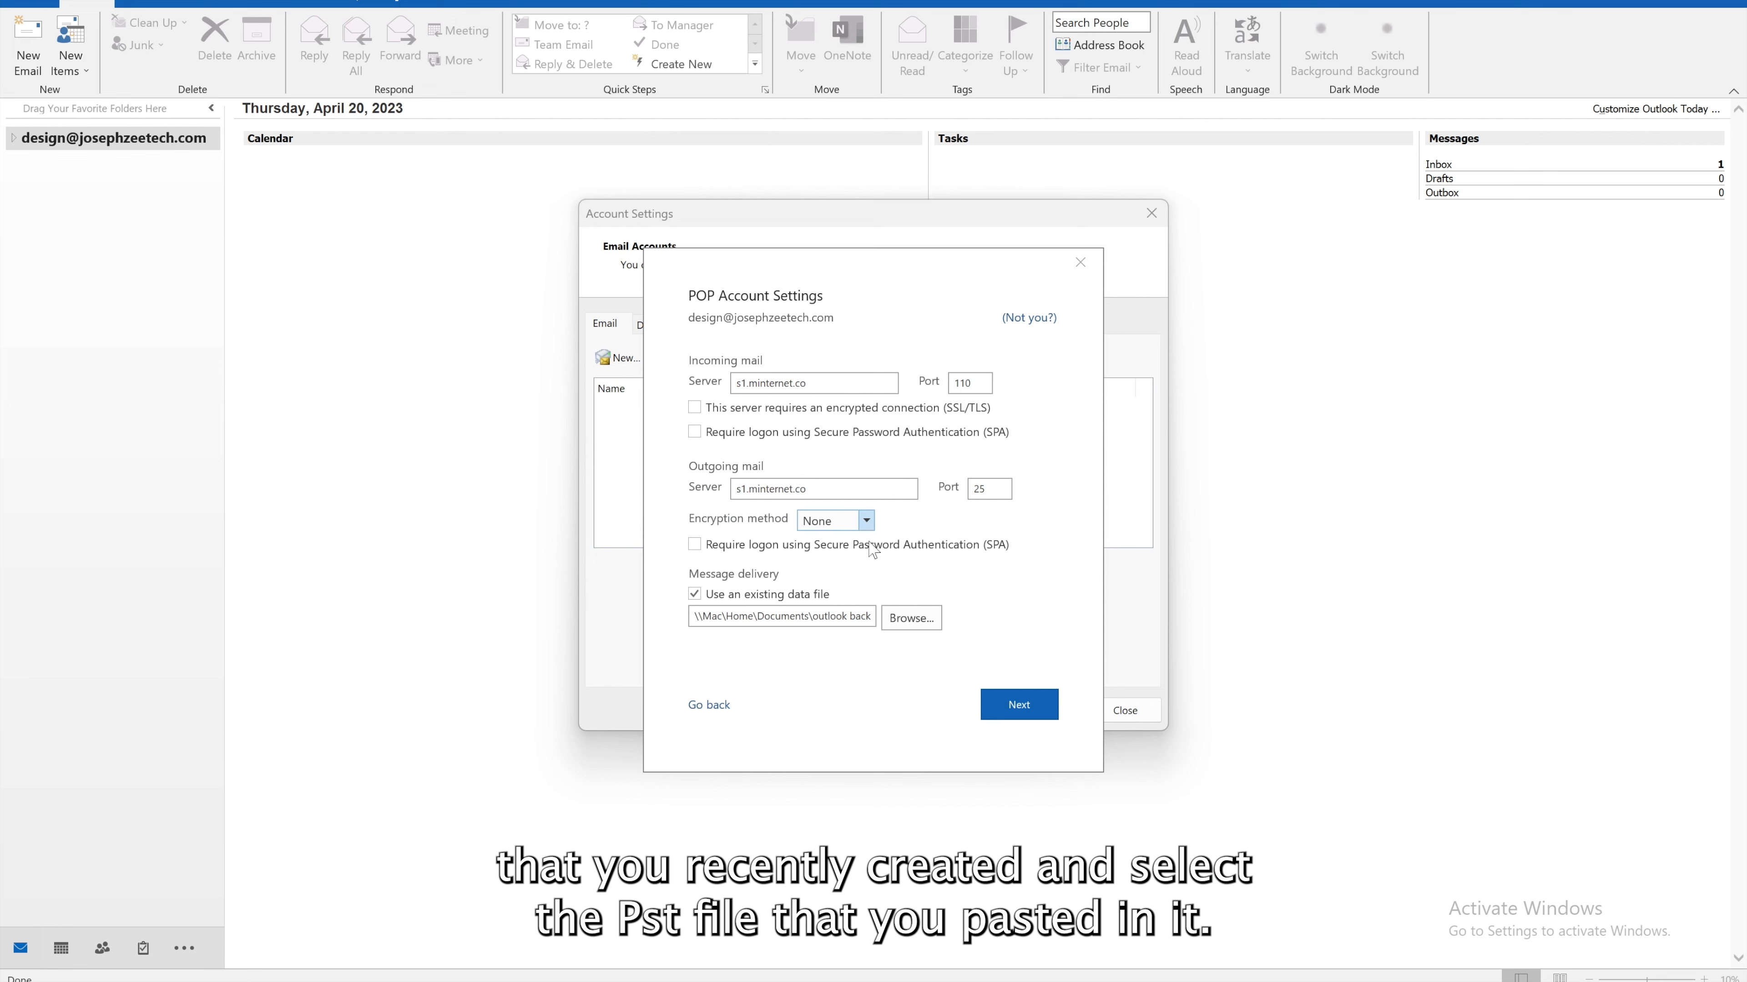
click(1019, 703)
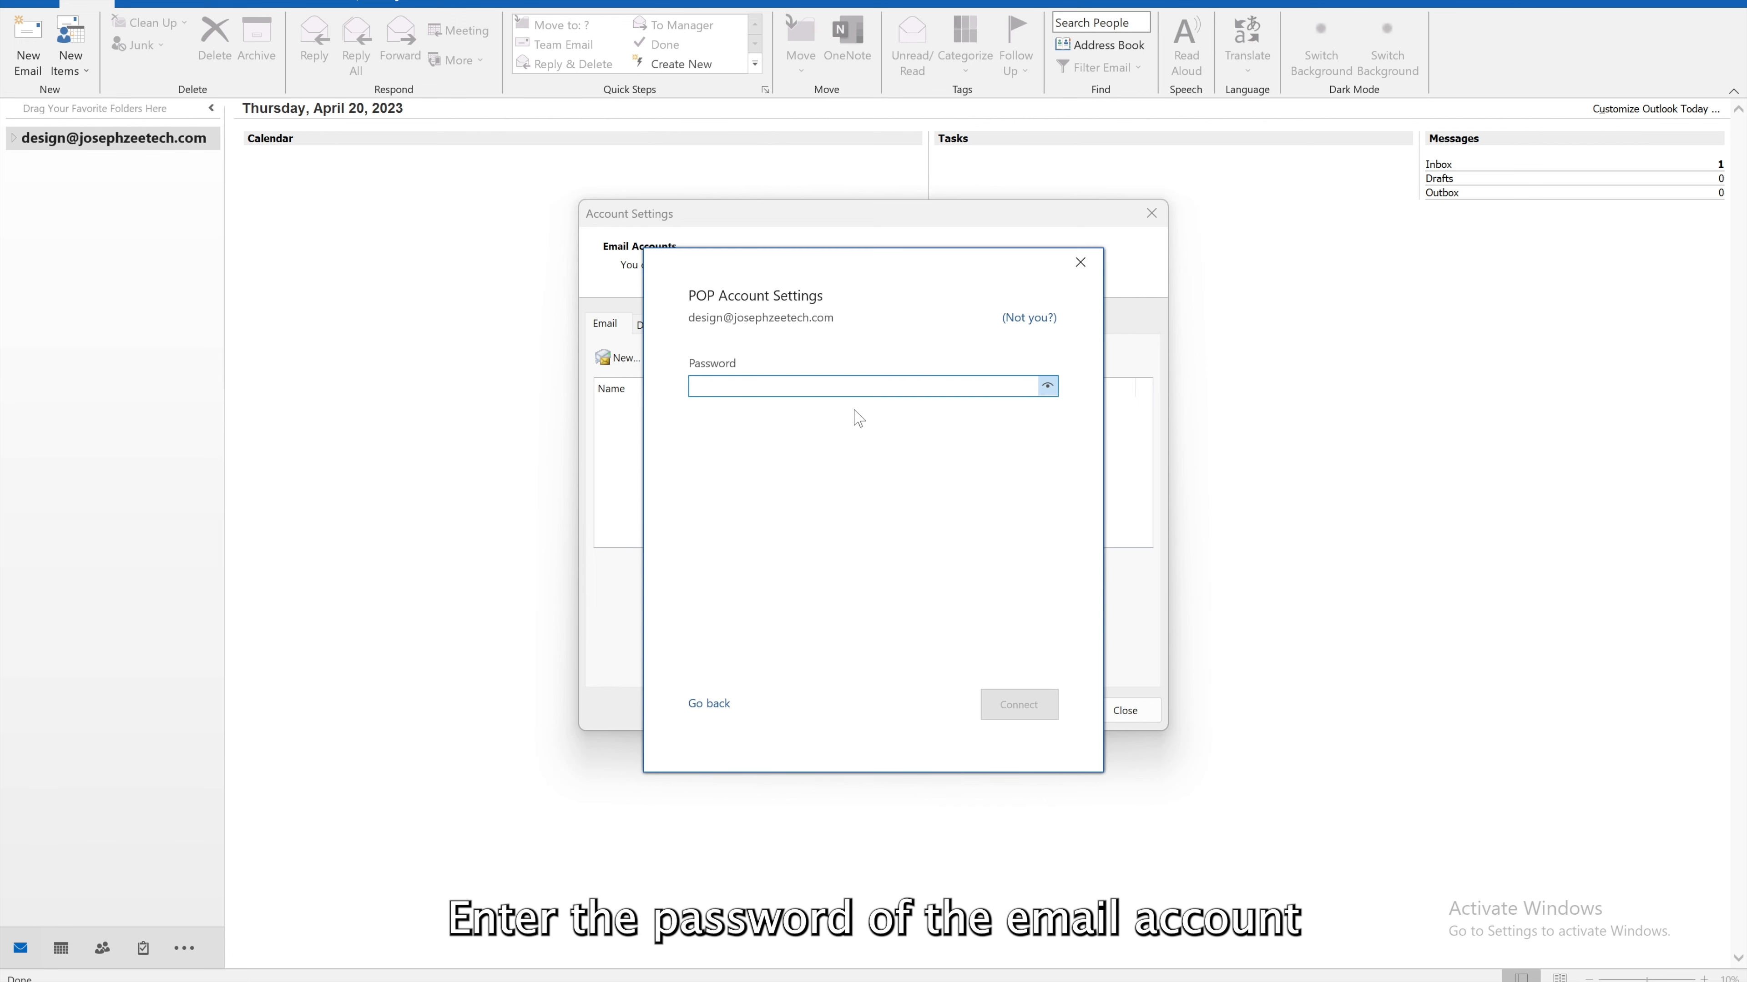
Paste the password, connect the POP account, and finish without setting up Outlook Mobile
key(ctrl+v)
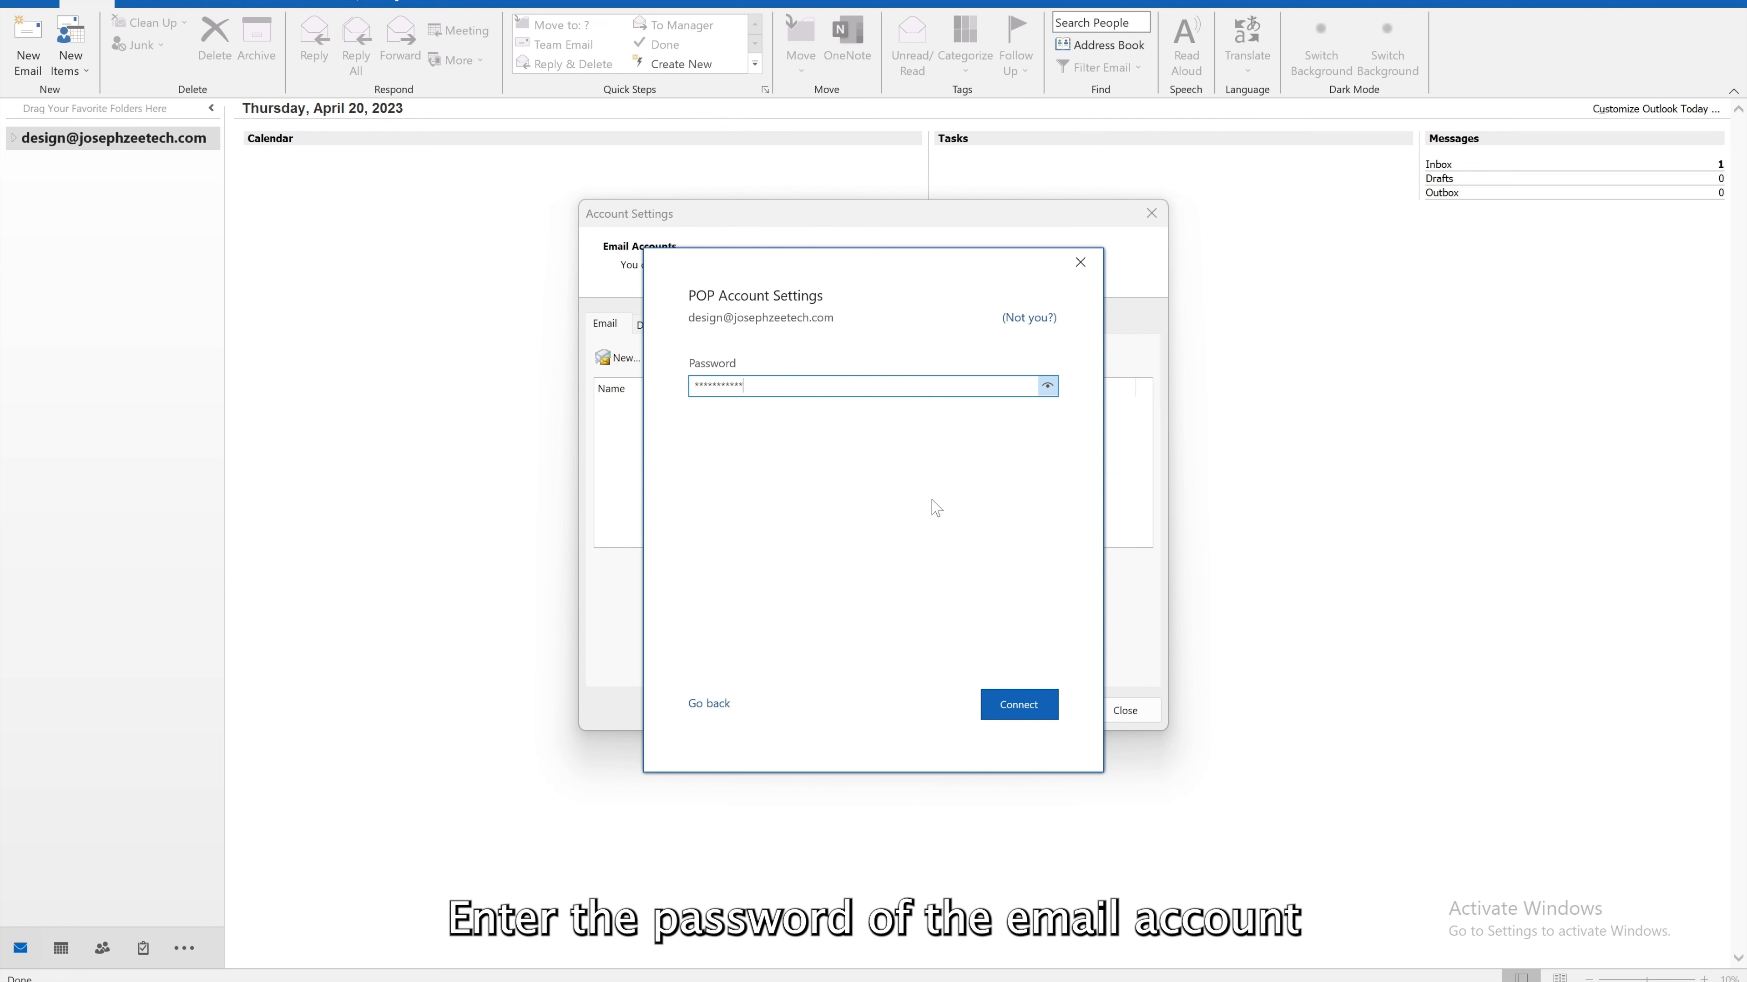
click(1033, 702)
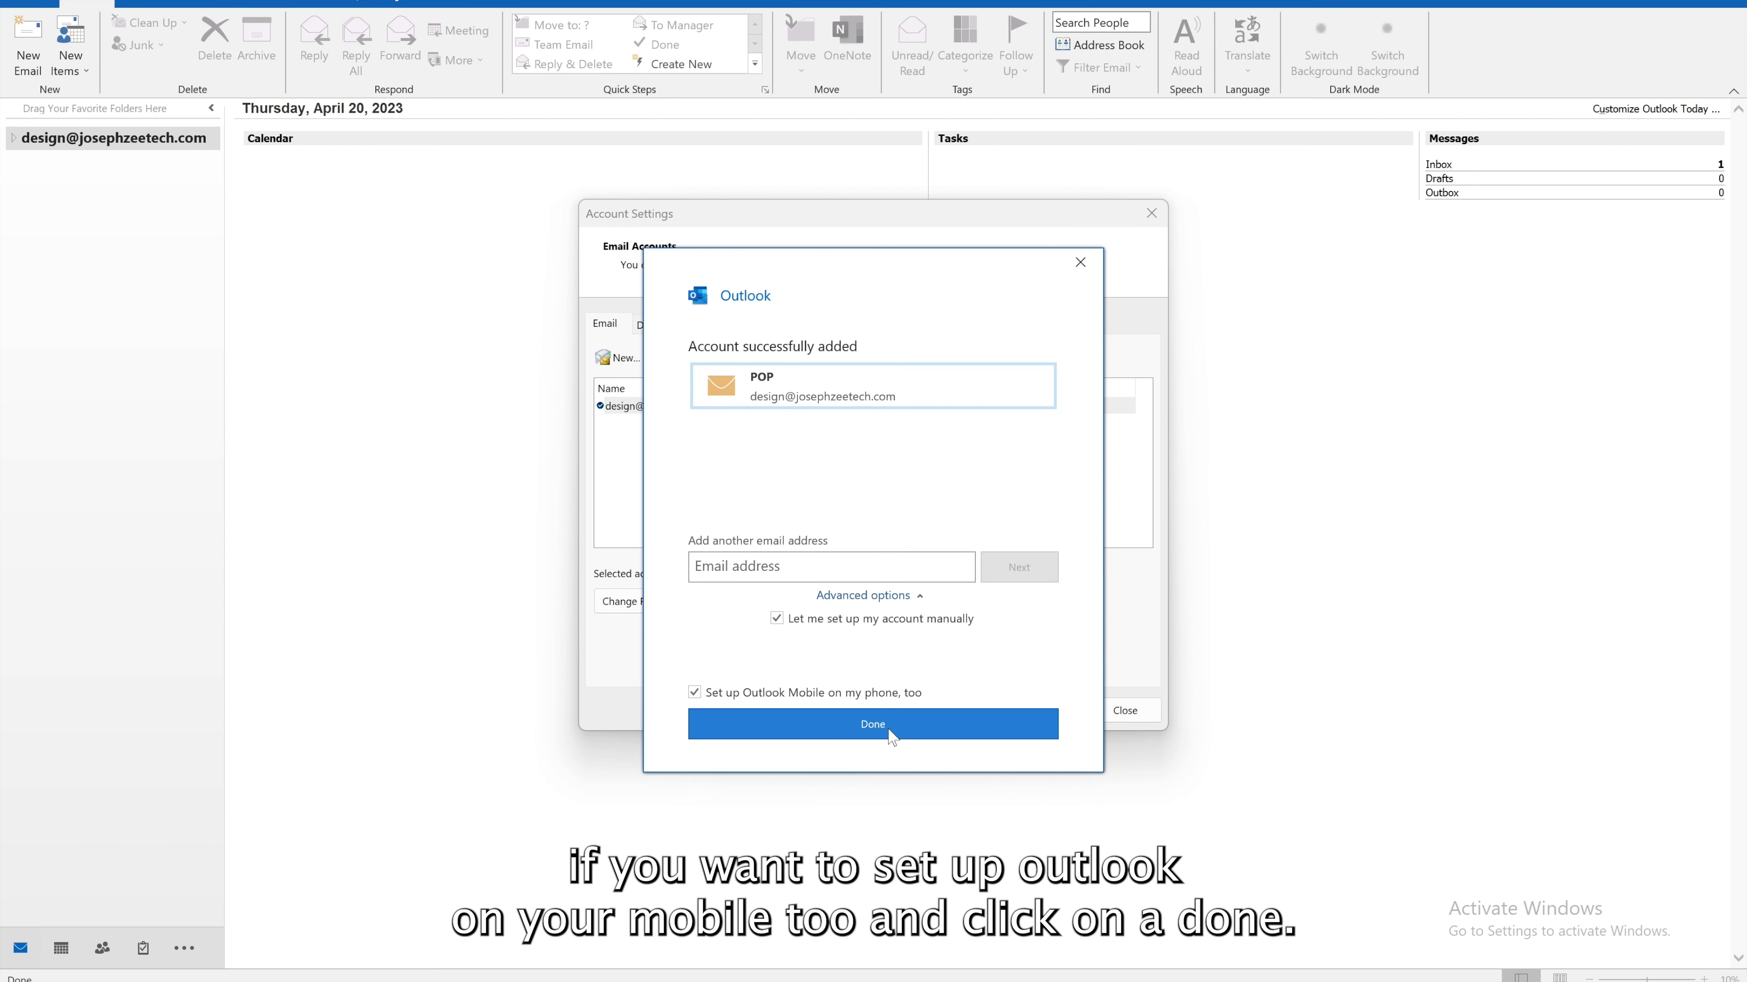
click(877, 695)
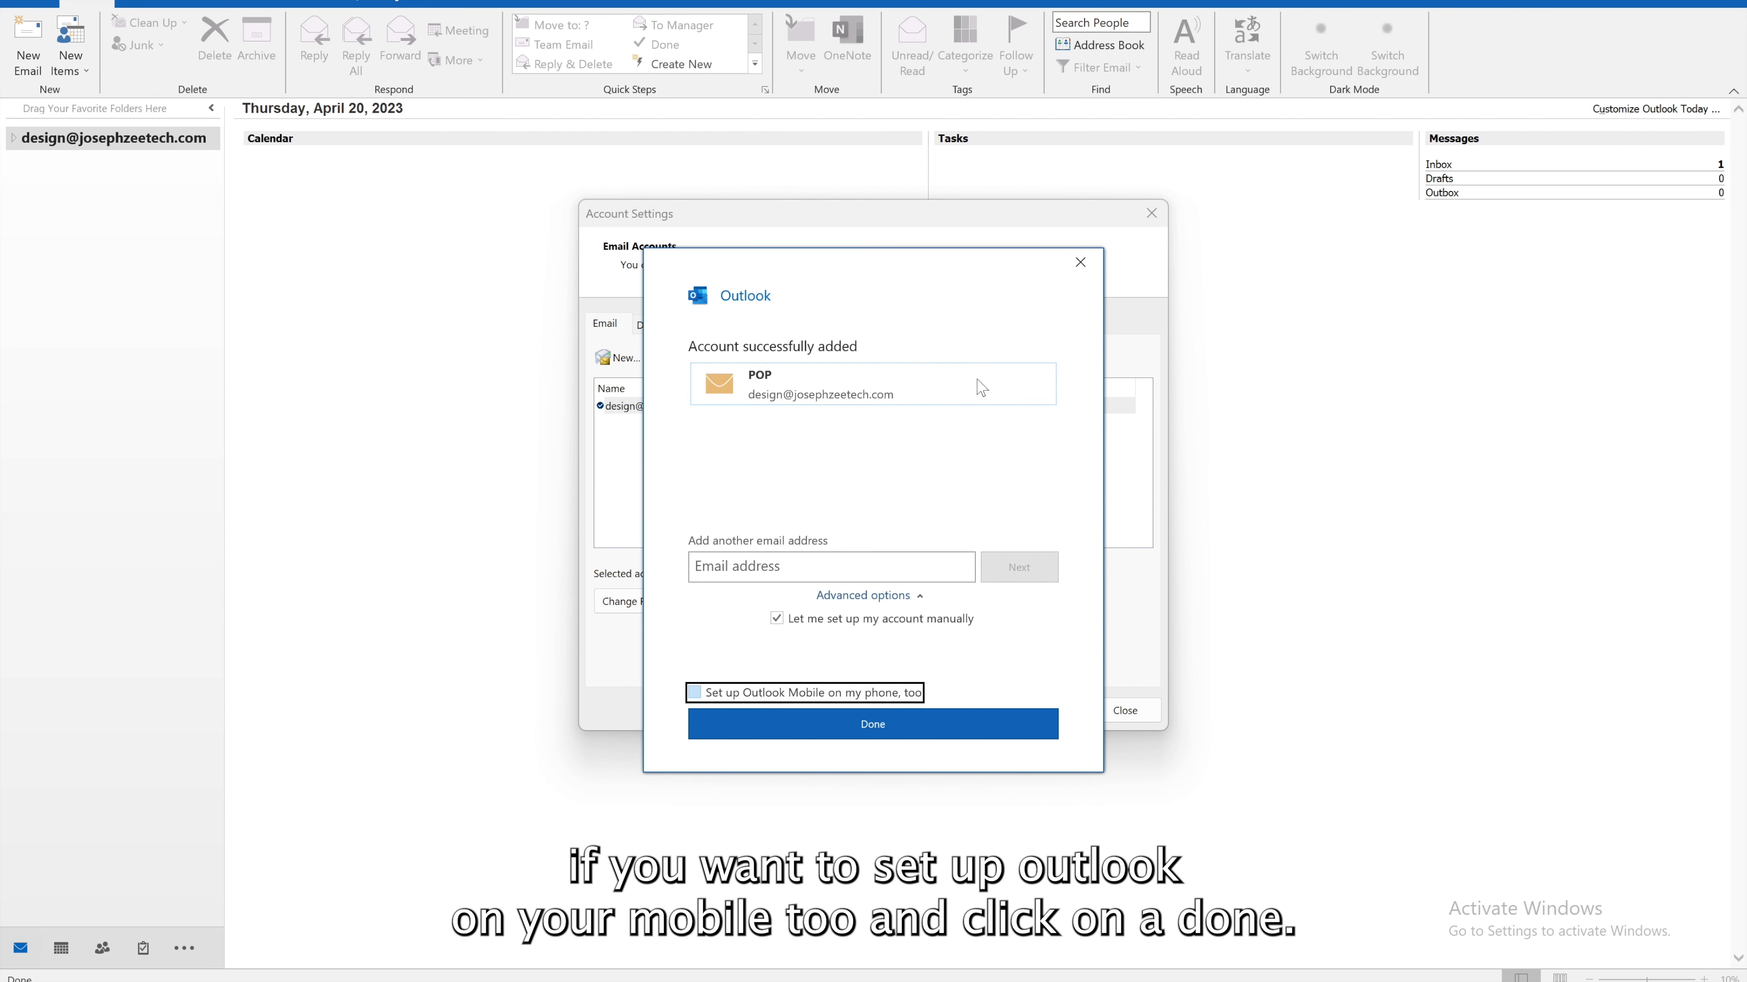
click(967, 724)
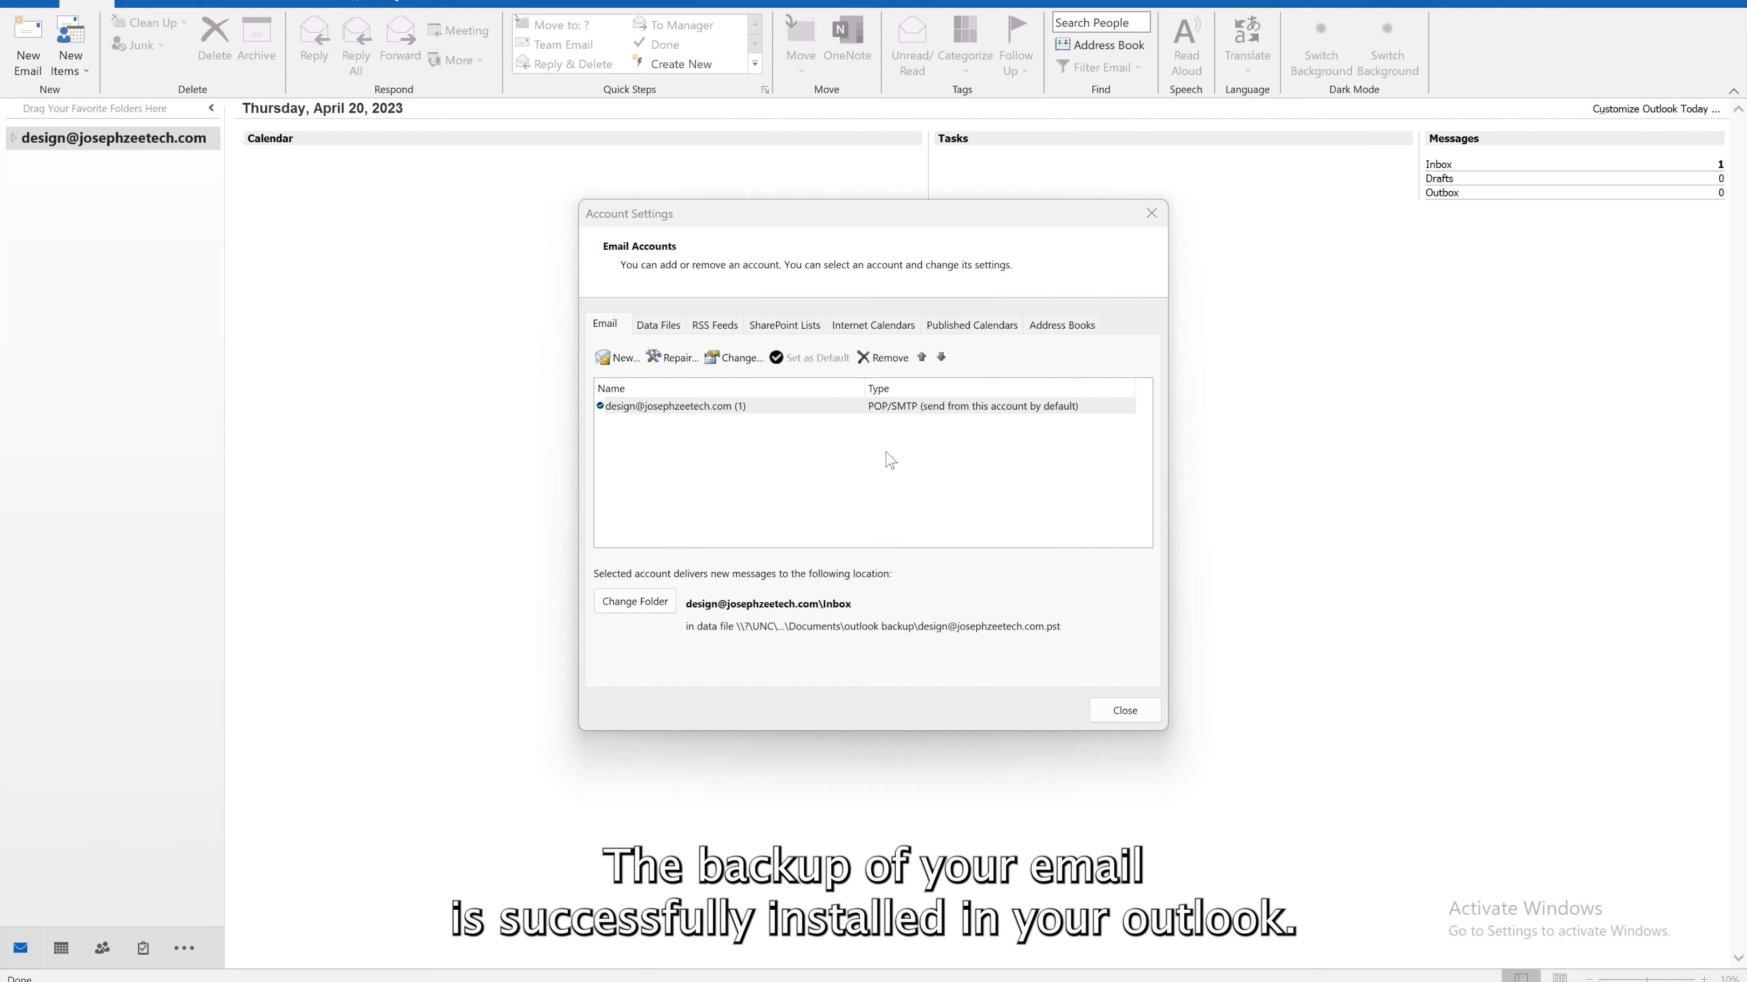
Confirm the account delivers to the restored outlook backup .pst, then close settings and expand its folders
click(763, 409)
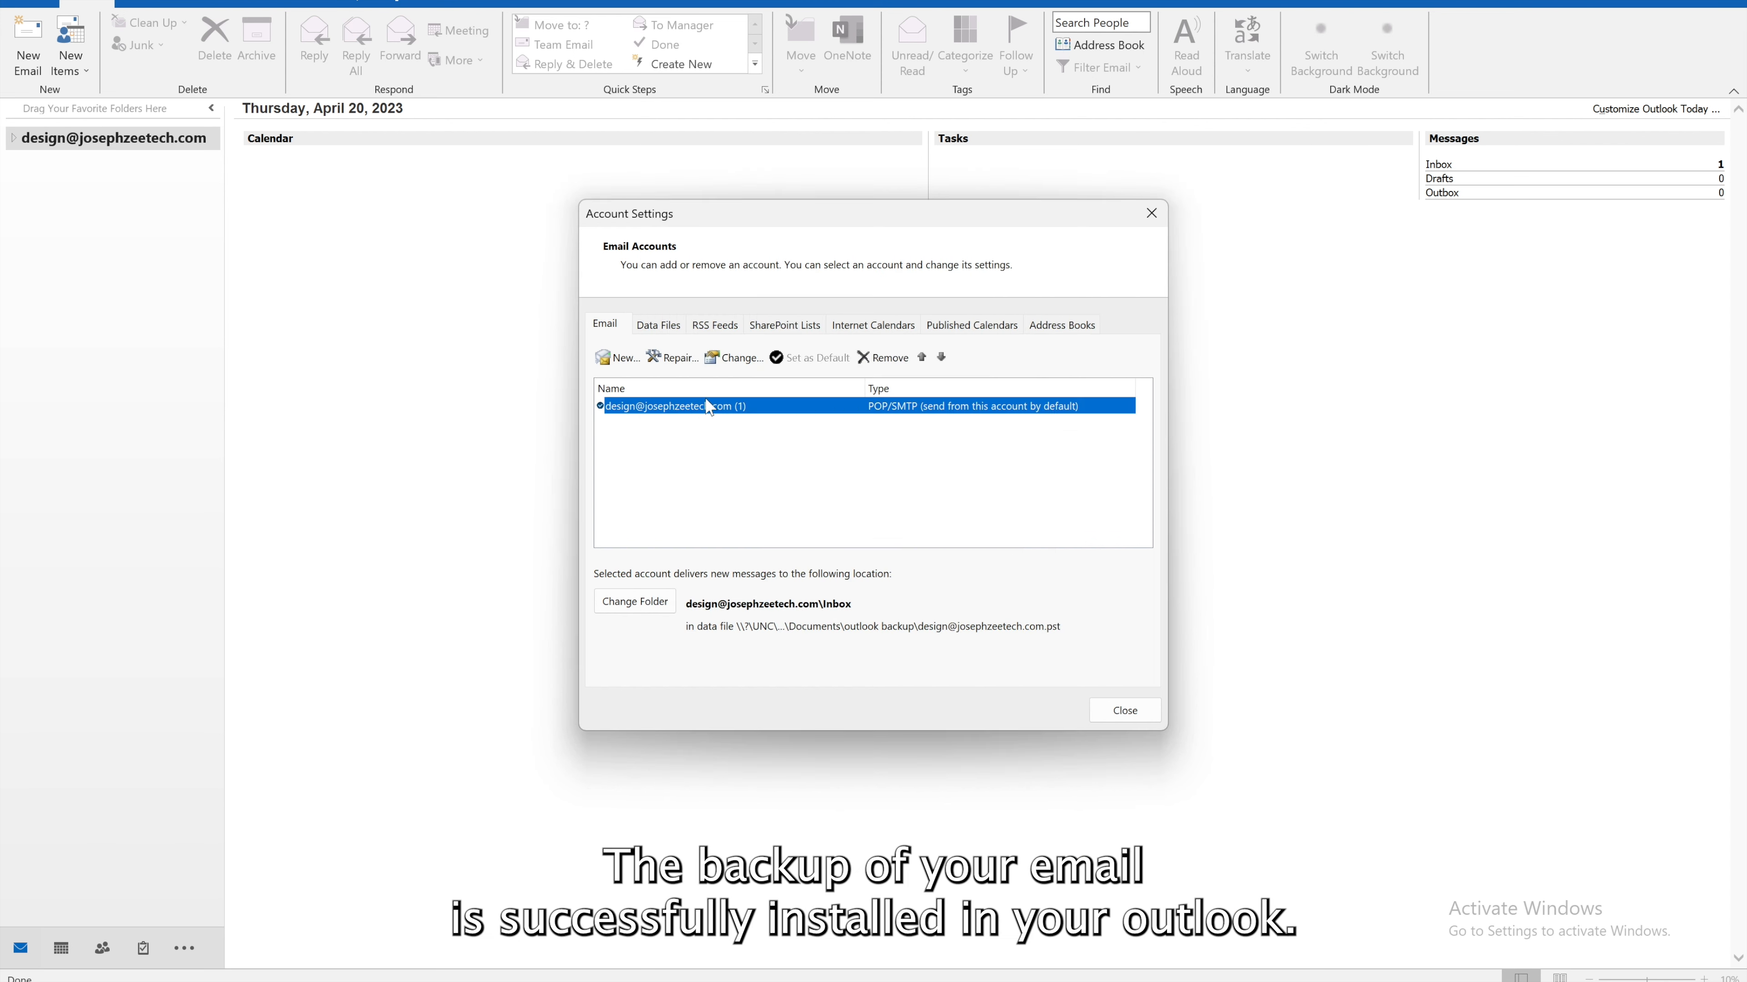
click(653, 326)
click(700, 407)
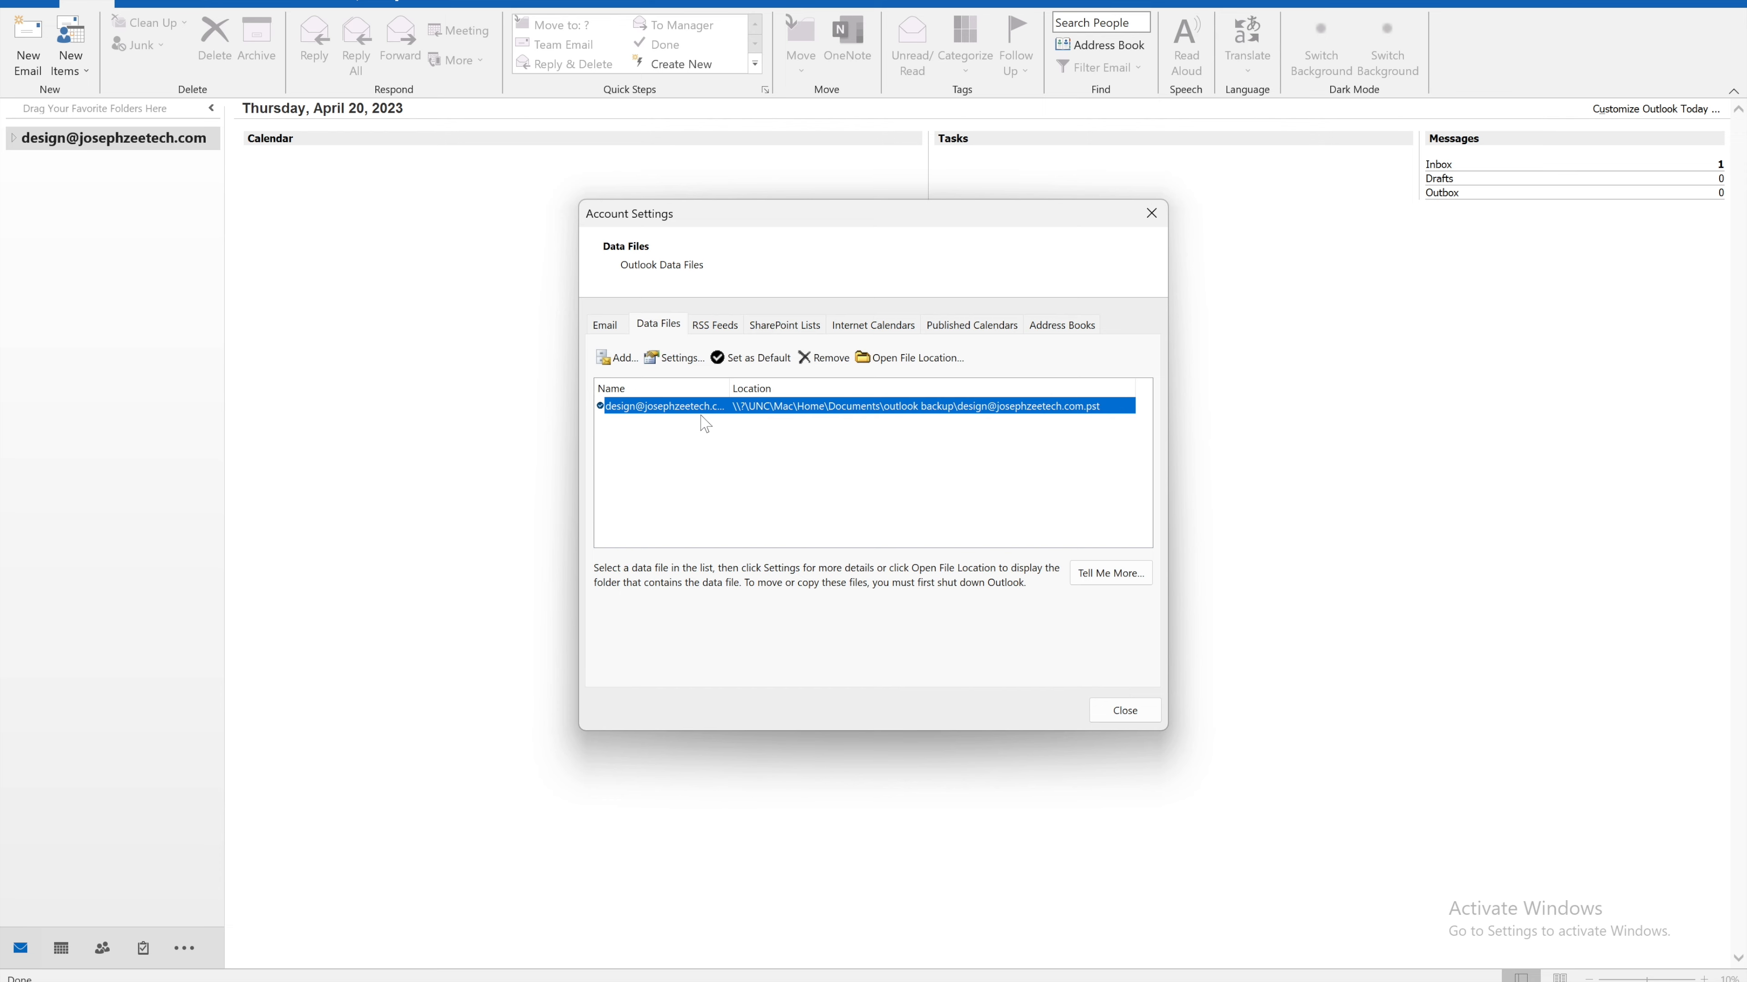
click(1138, 714)
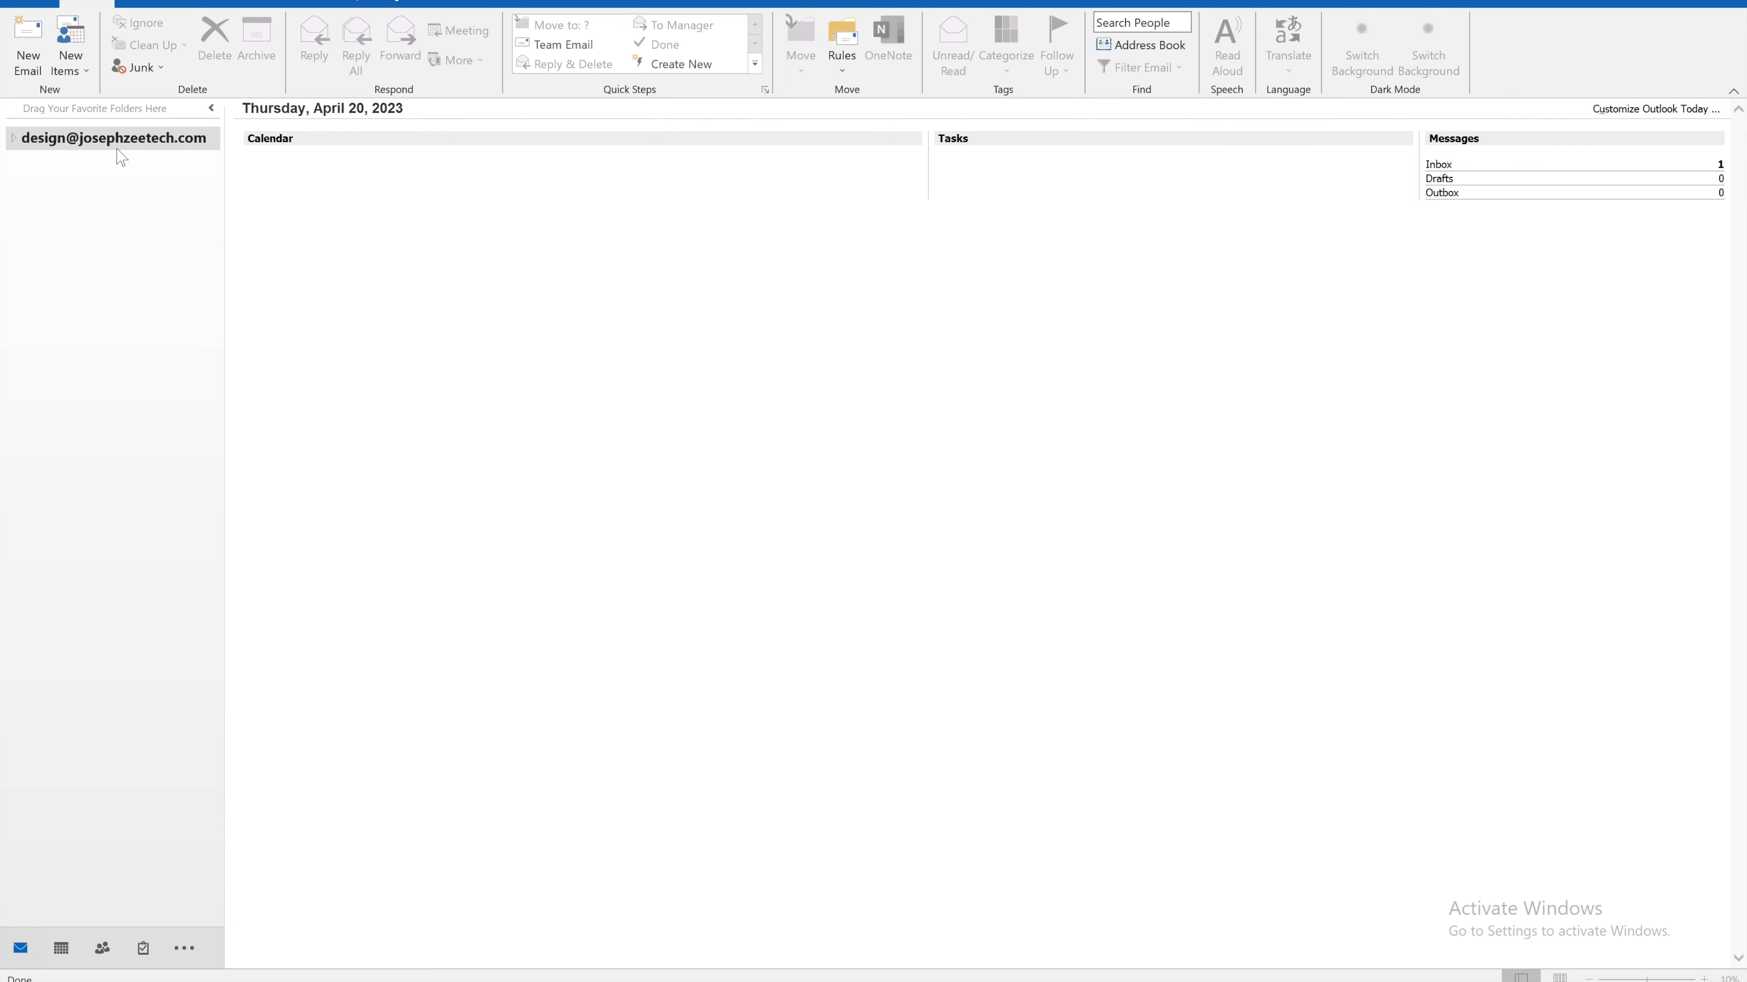
click(15, 139)
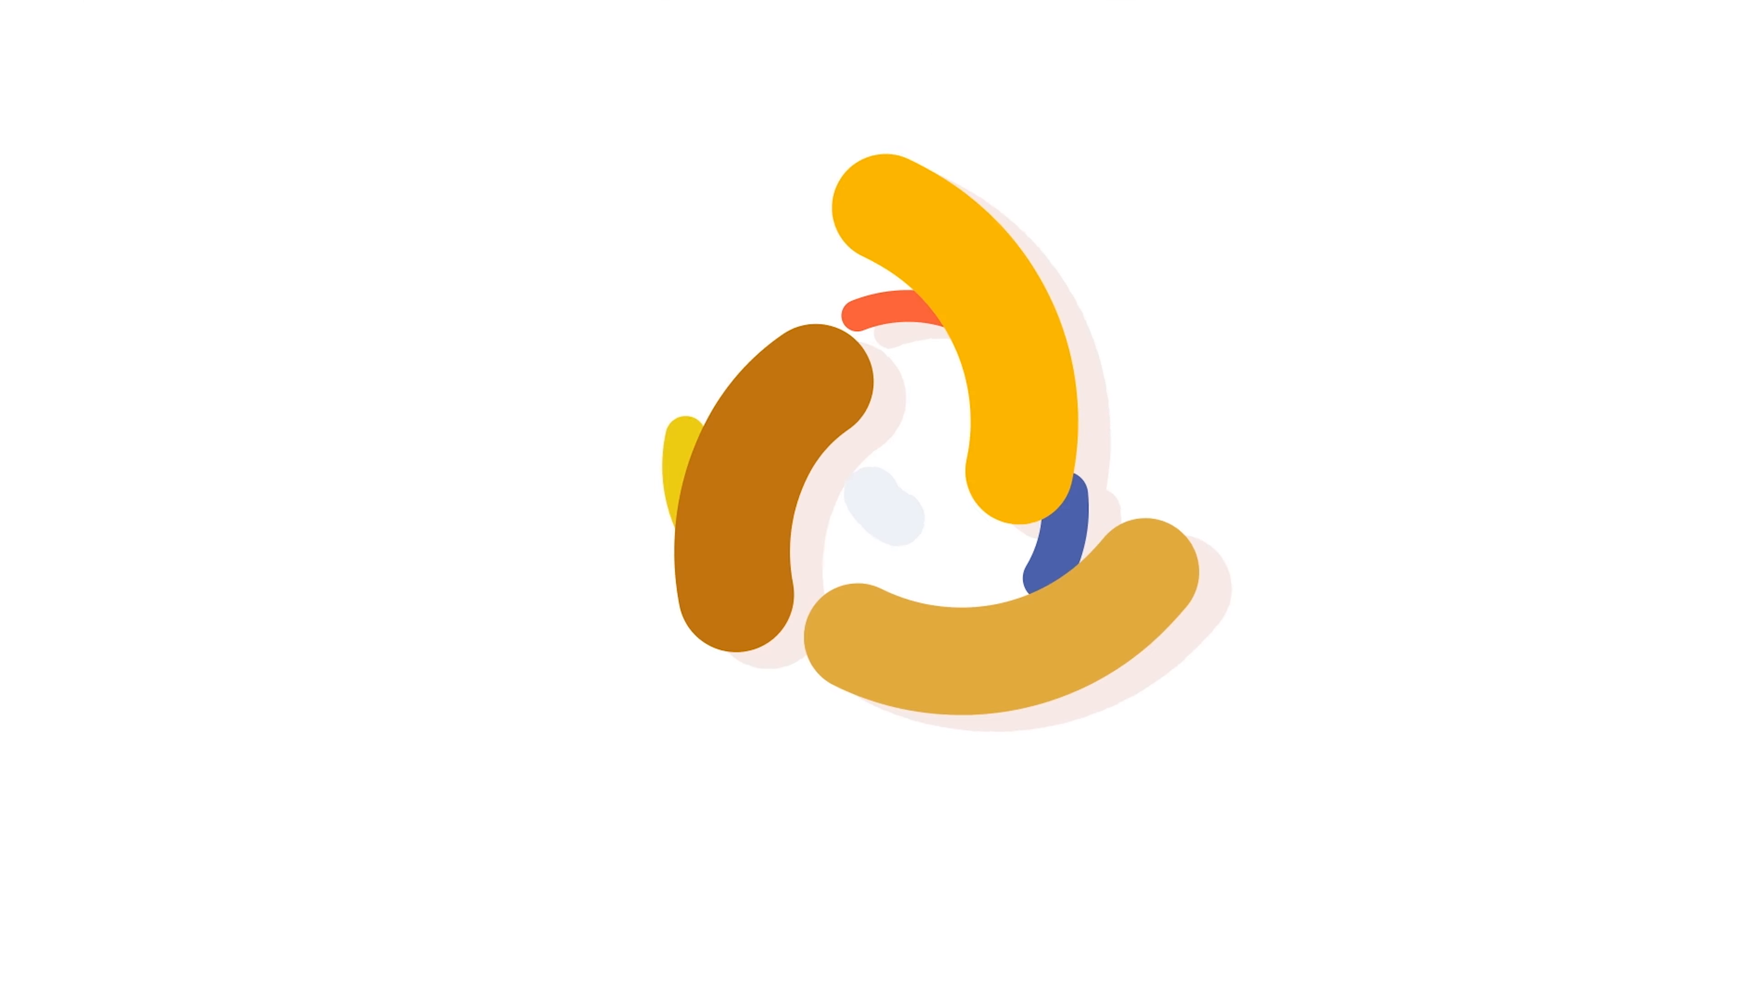